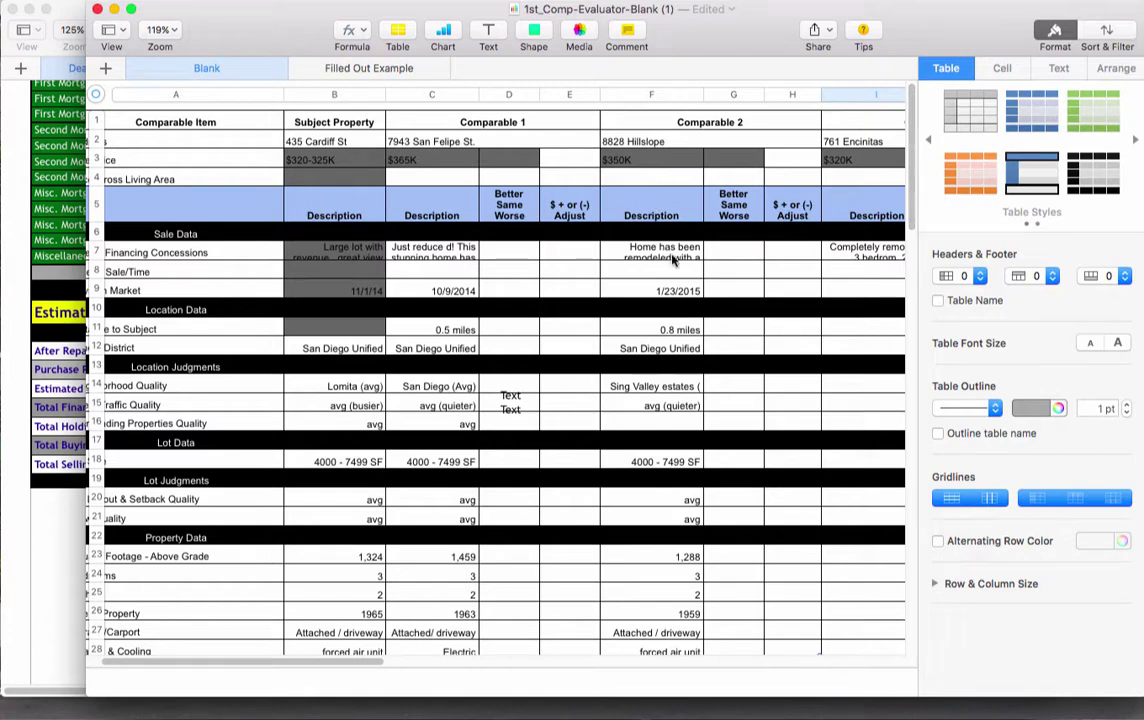
scroll(420, 170, "right", 5)
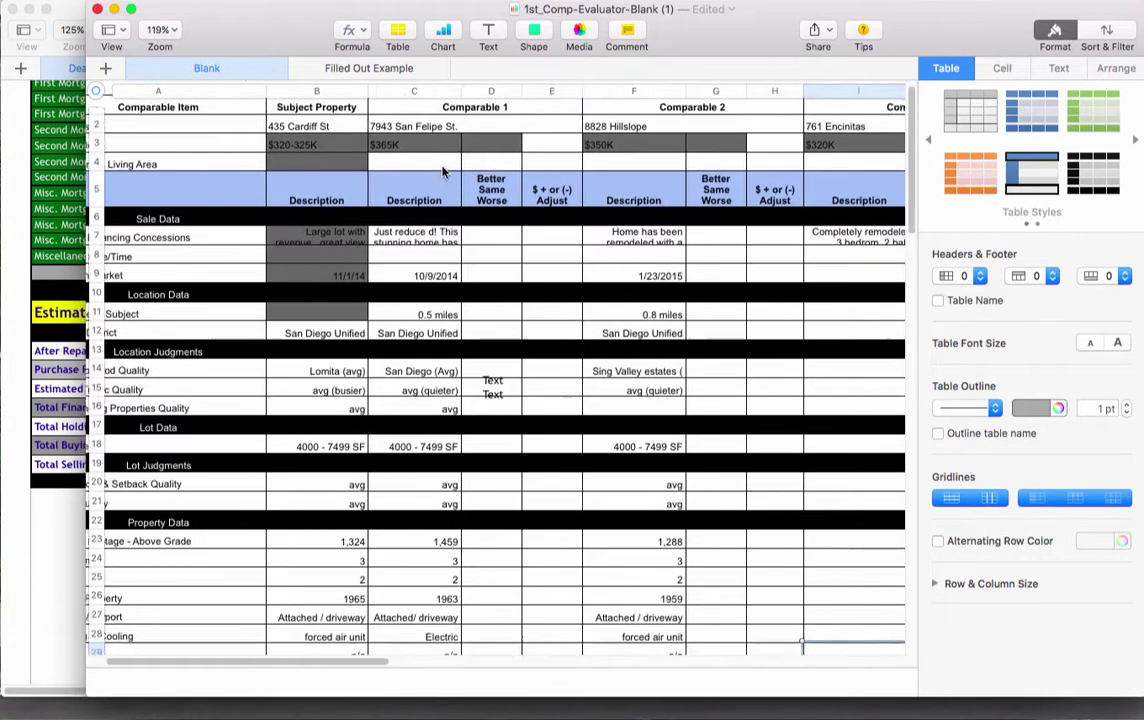
scroll(440, 172, "down", 3)
scroll(445, 172, "left", 5)
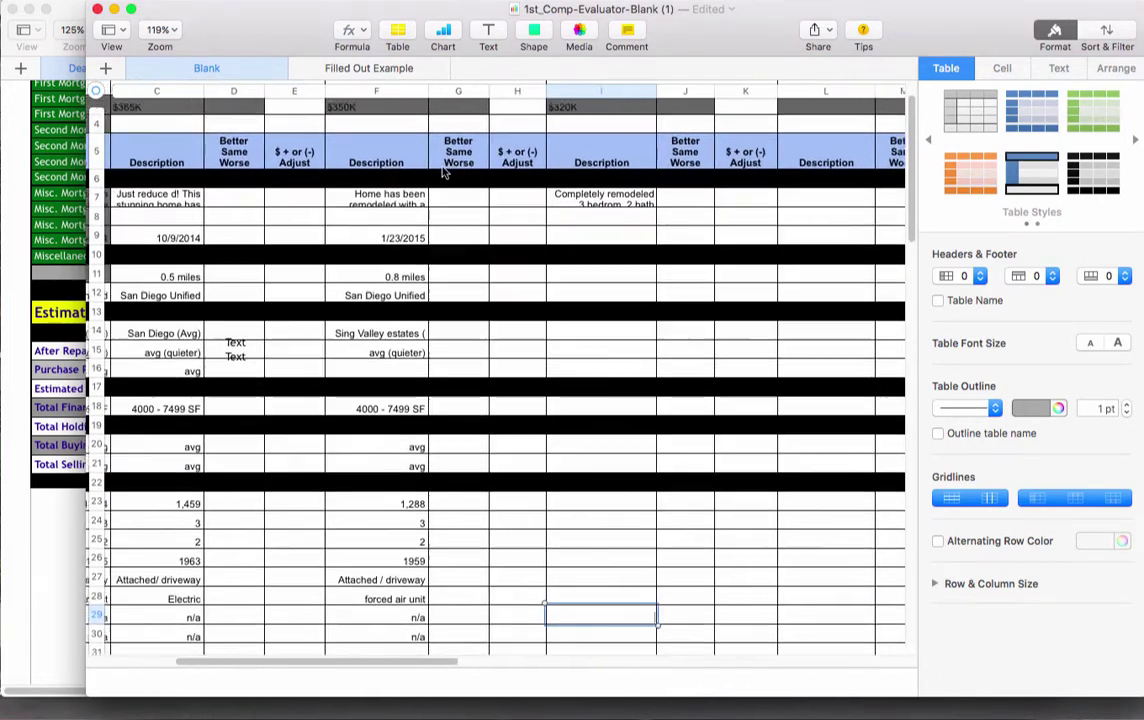
scroll(445, 172, "left", 5)
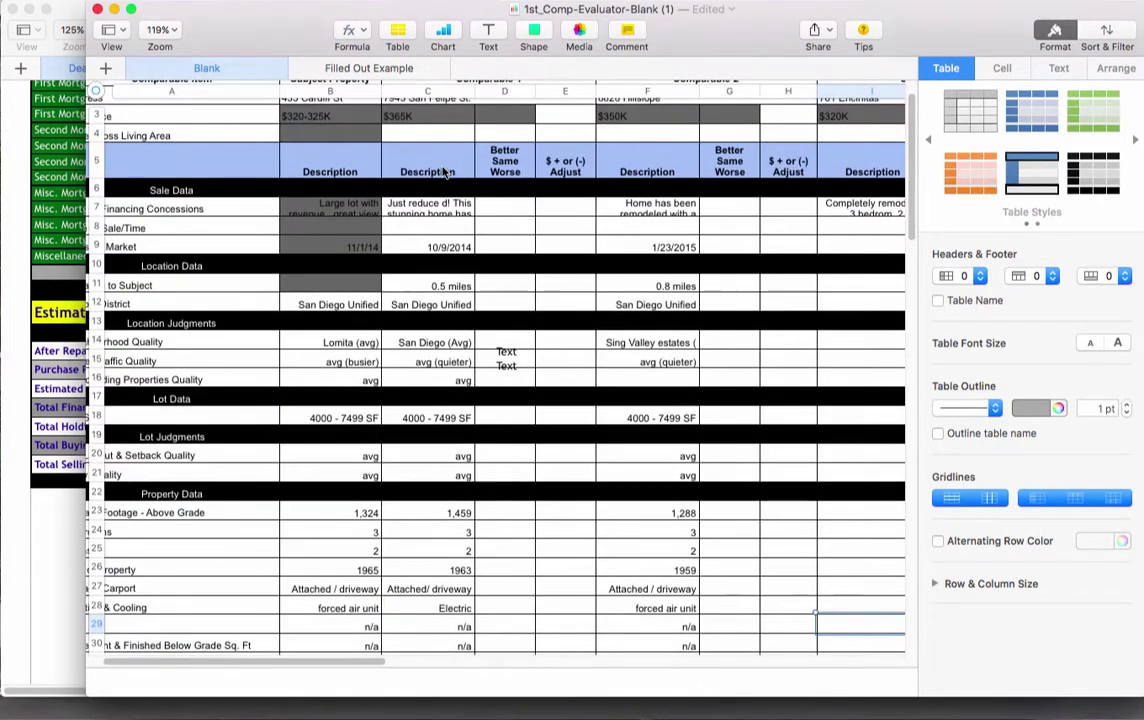
scroll(443, 172, "up", 2)
scroll(443, 172, "up", 1)
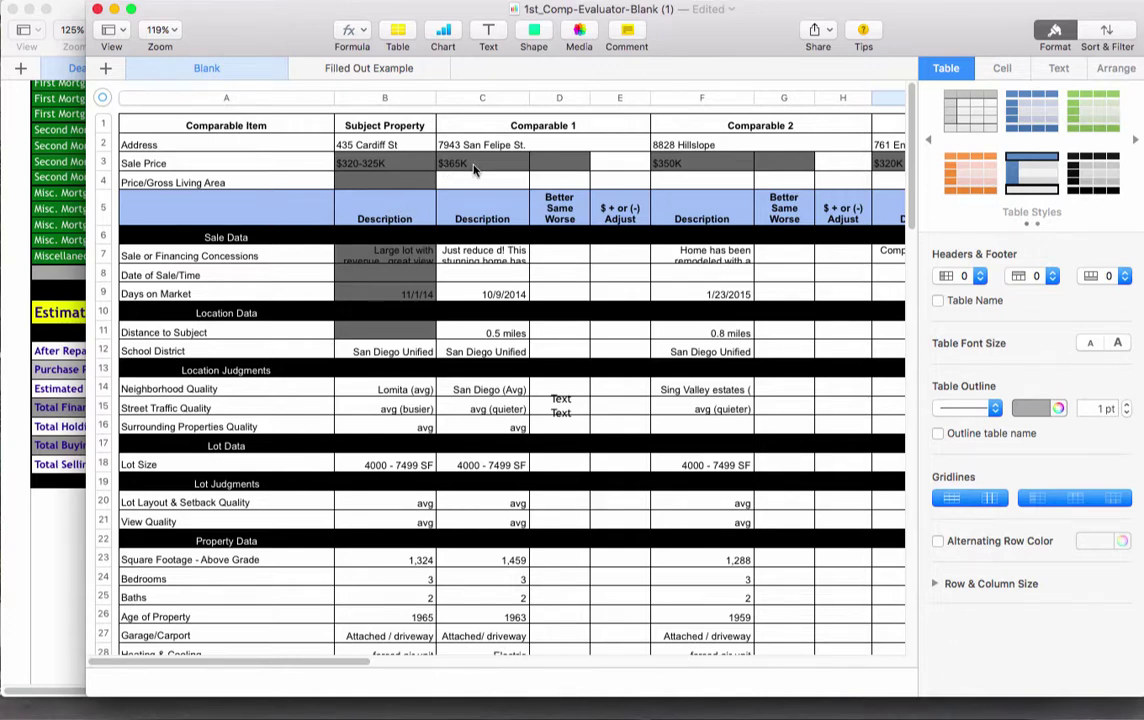
left_click(408, 165)
left_click(465, 165)
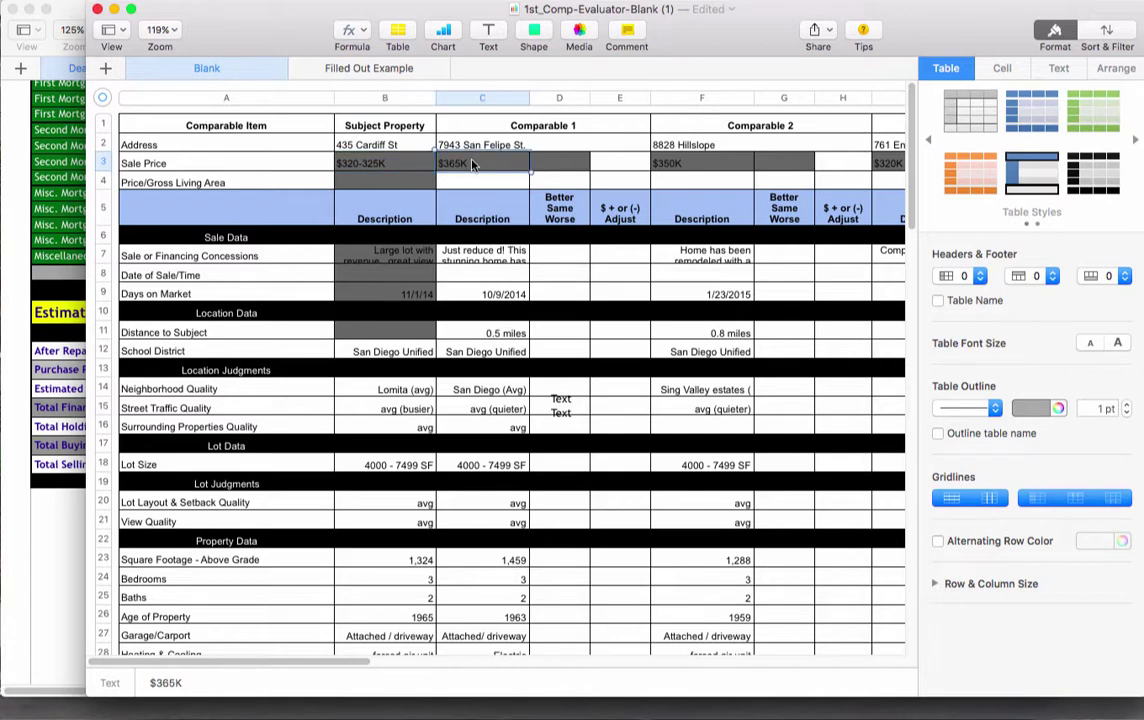
left_click(557, 165)
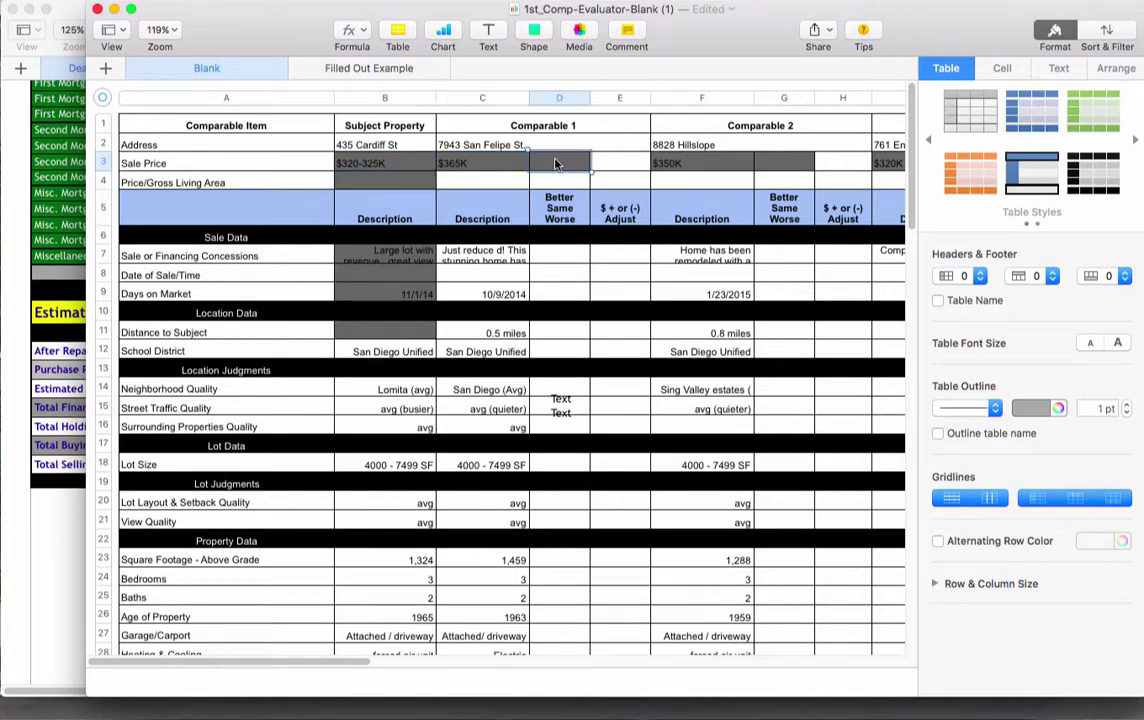
left_click(709, 166)
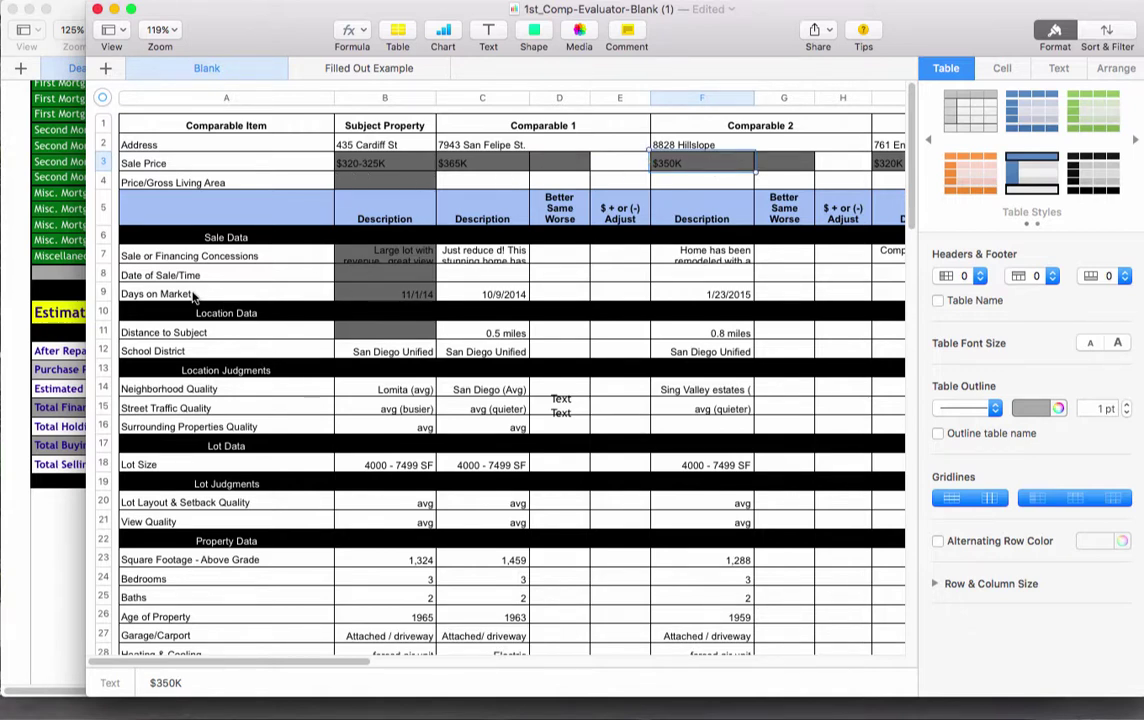
scroll(193, 297, "down", 5)
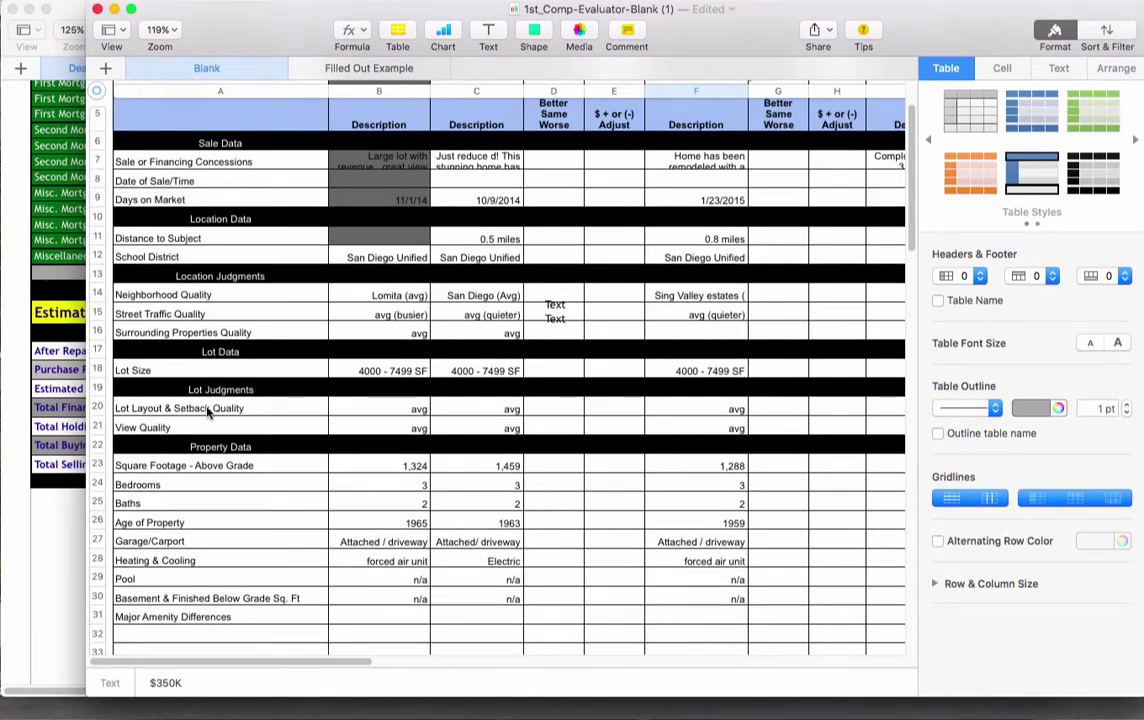
scroll(227, 401, "down", 2)
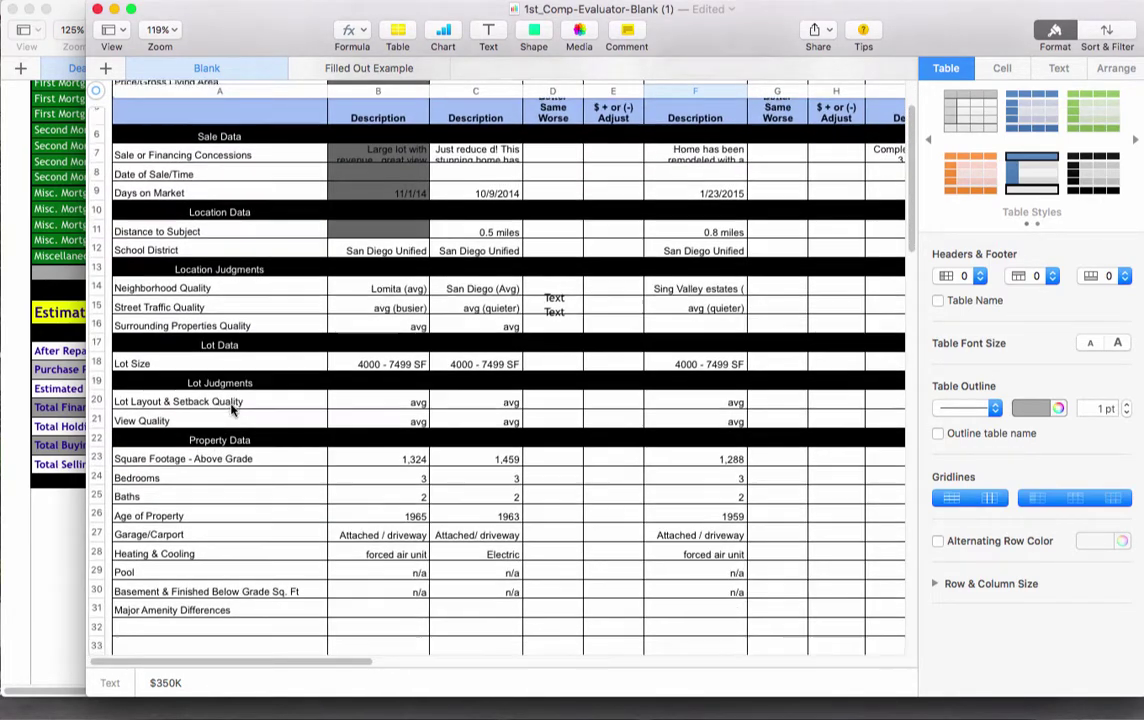
scroll(232, 408, "up", 5)
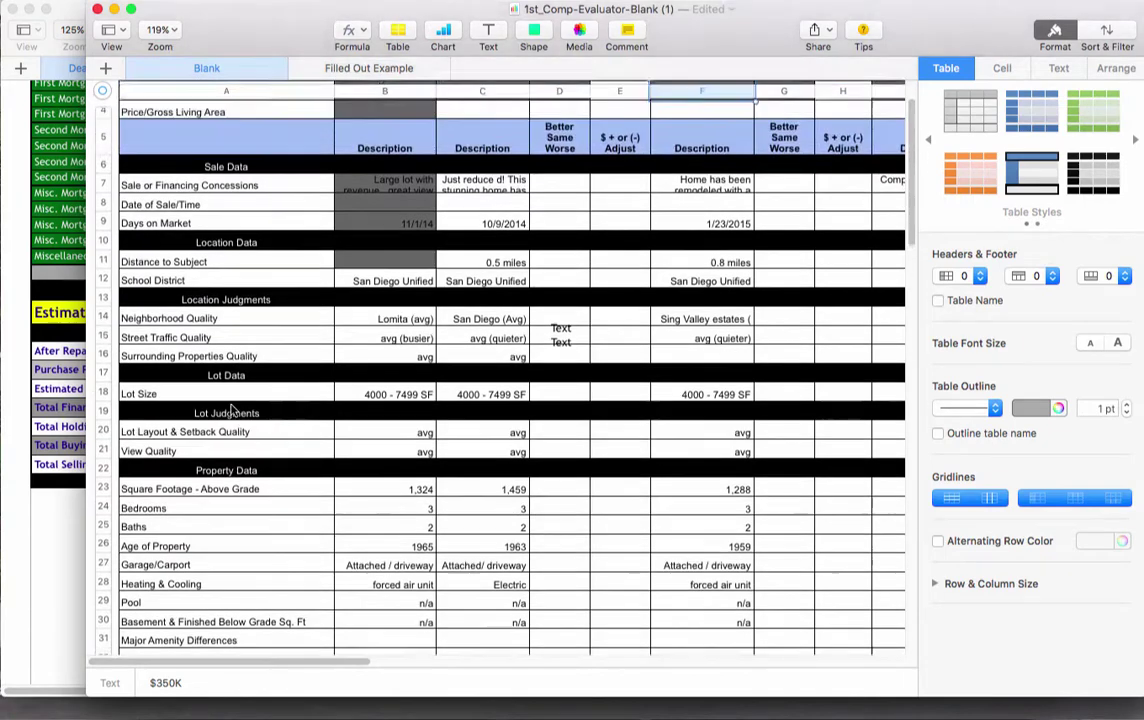
scroll(232, 400, "up", 2)
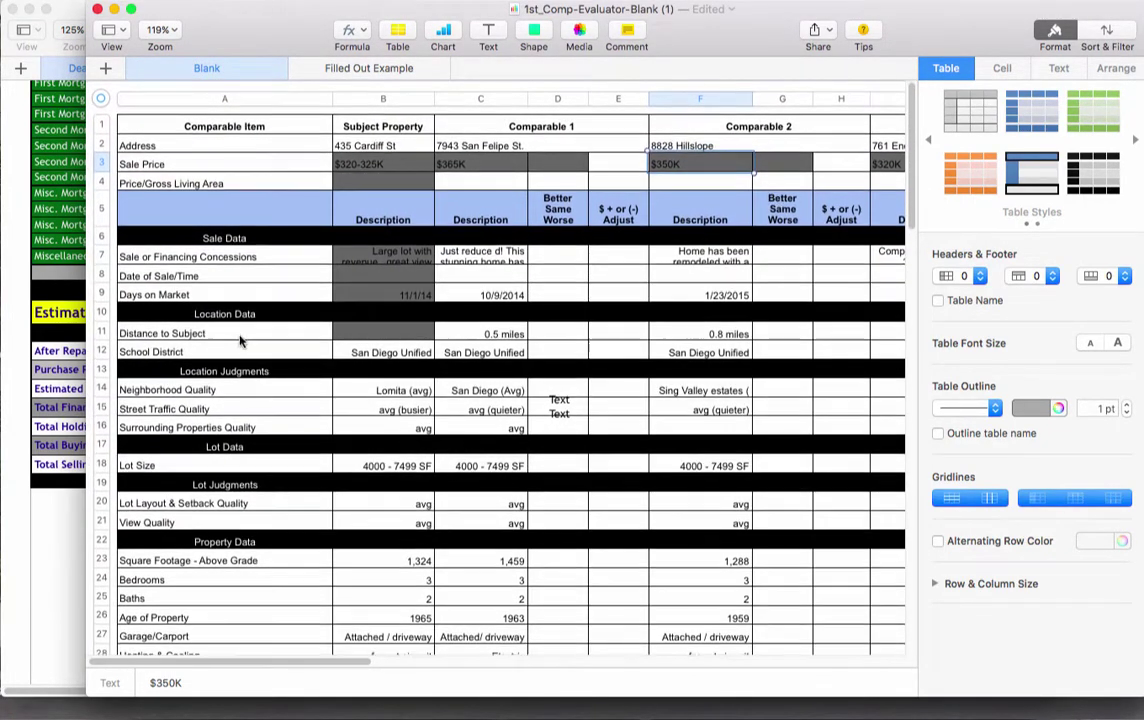
scroll(380, 259, "down", 1)
scroll(380, 259, "right", 2)
scroll(380, 259, "down", 3)
scroll(380, 259, "right", 3)
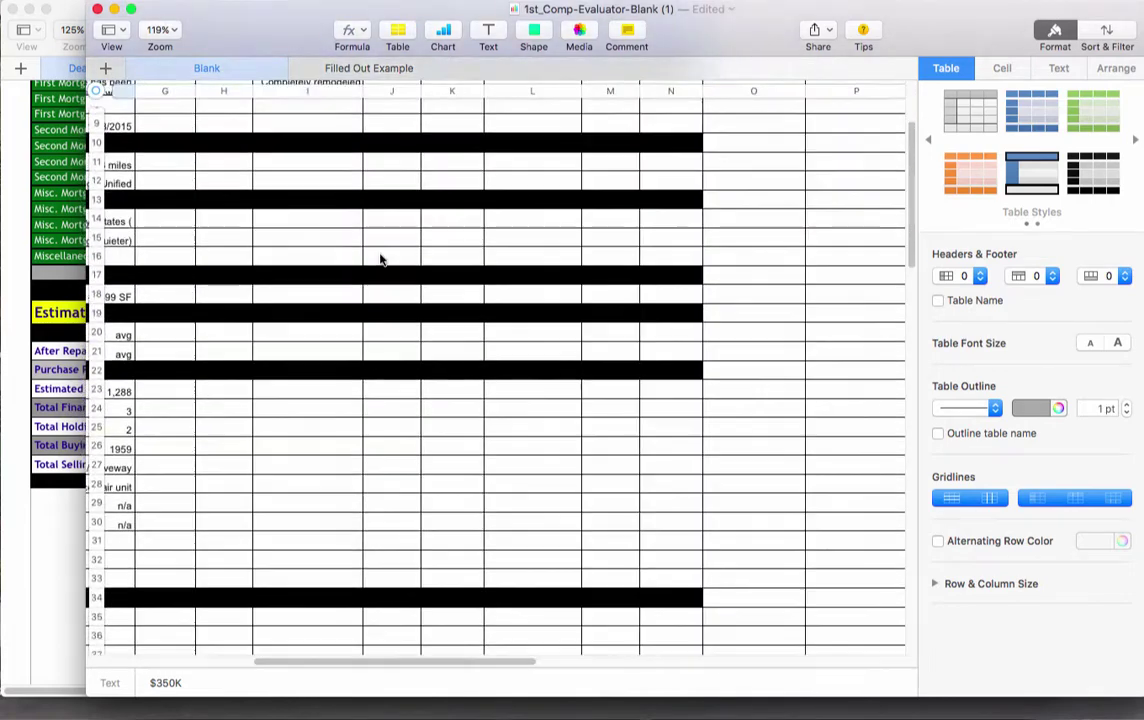
scroll(380, 259, "left", 3)
scroll(380, 259, "up", 5)
scroll(380, 259, "down", 1)
scroll(234, 140, "left", 3)
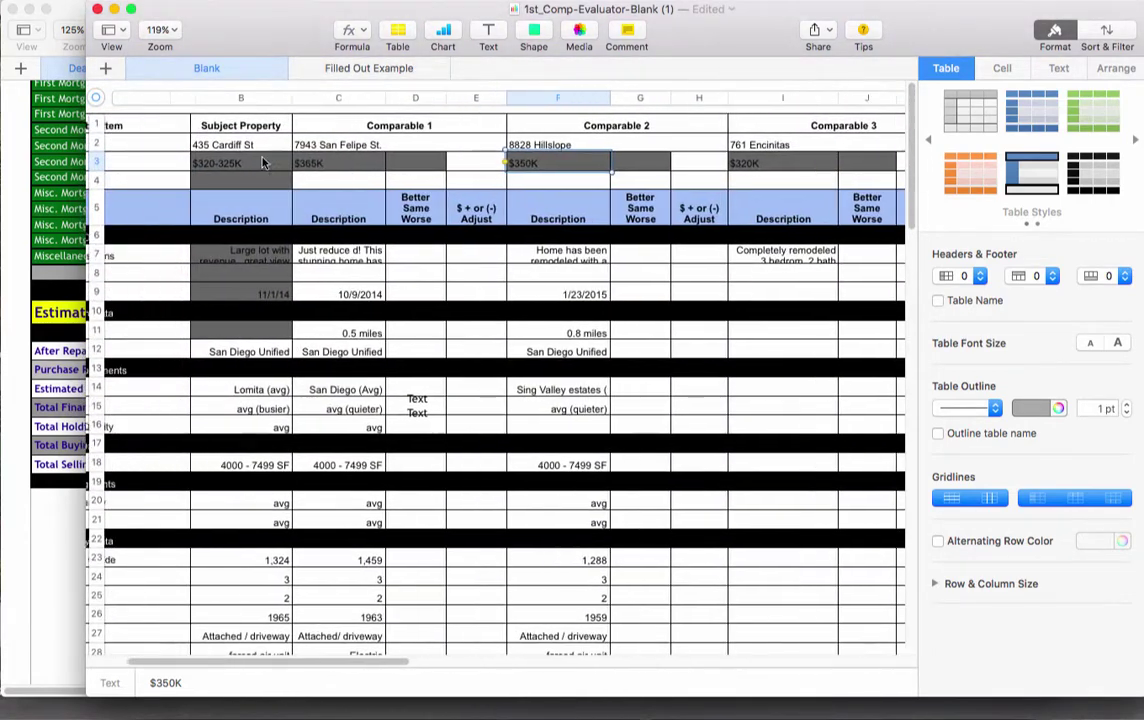
left_click(449, 127)
left_click(570, 122)
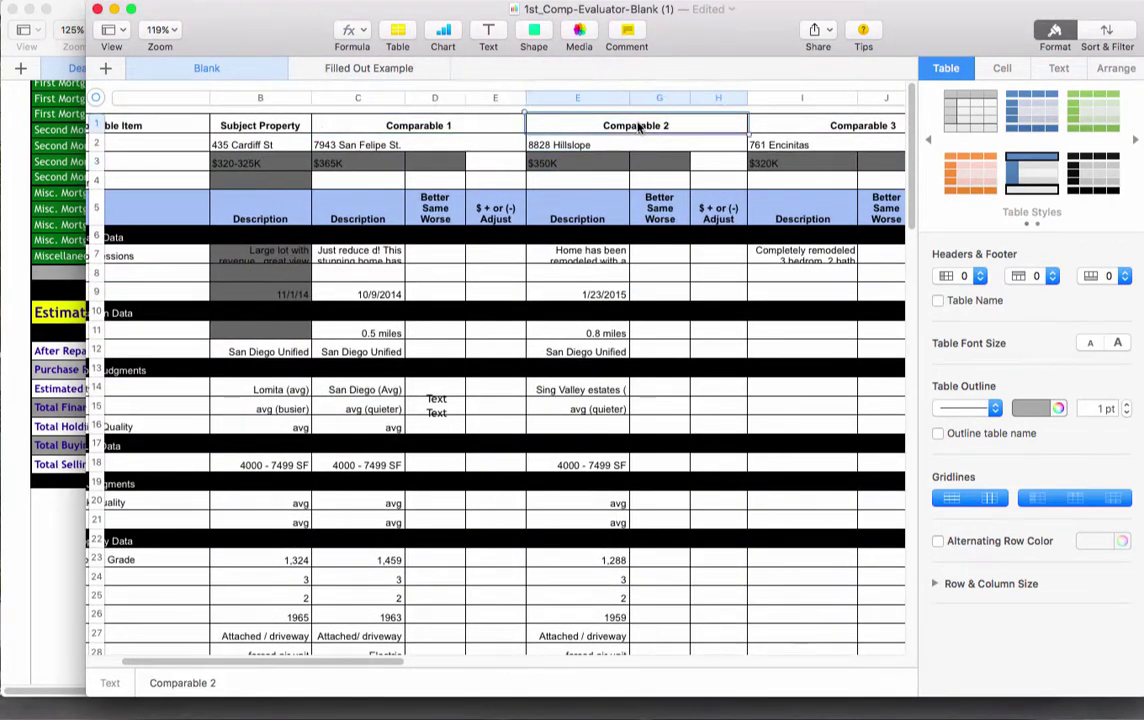
left_click(855, 128)
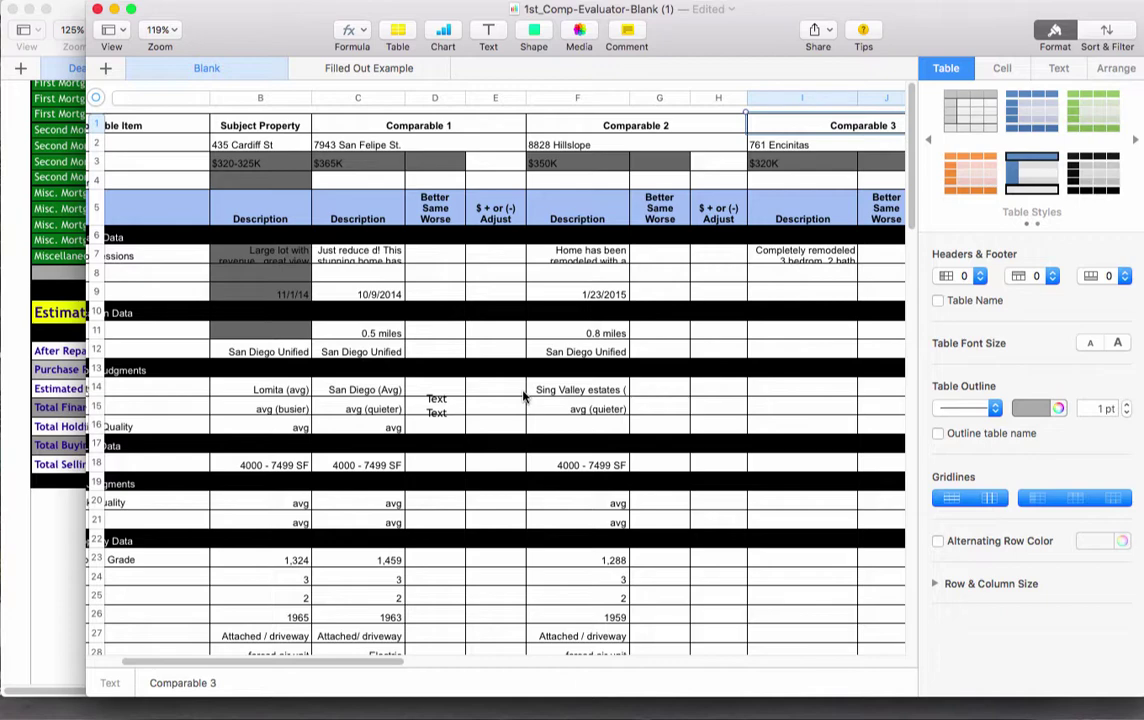
scroll(522, 397, "left", 3)
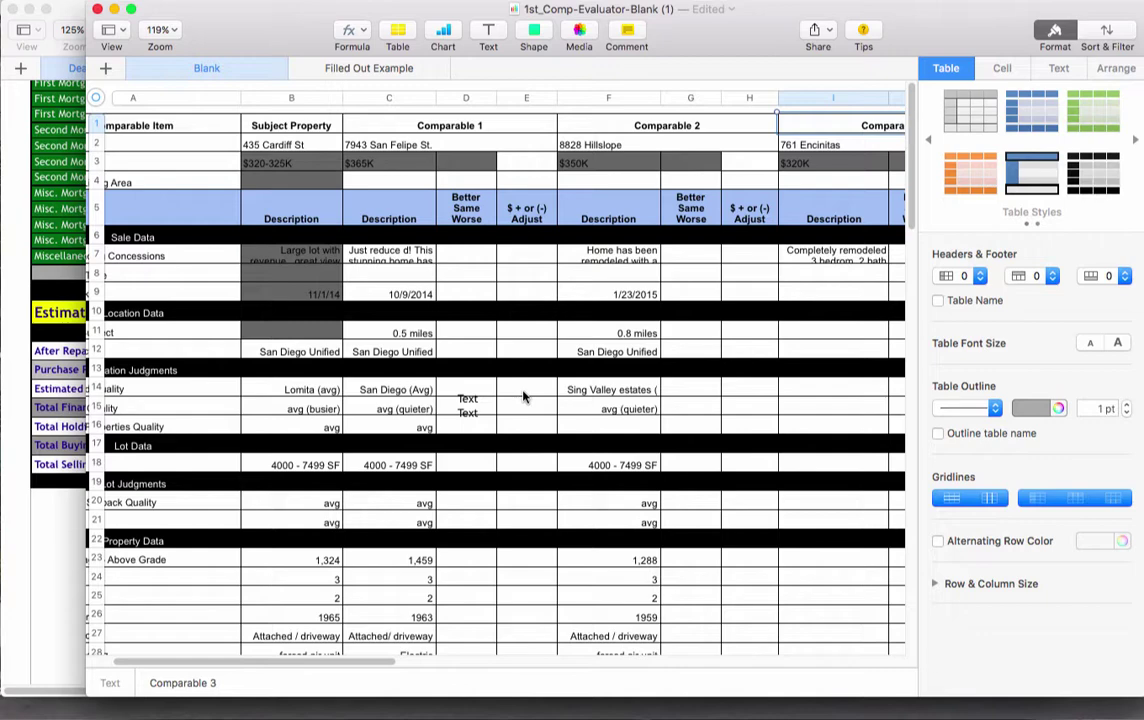
scroll(522, 397, "left", 3)
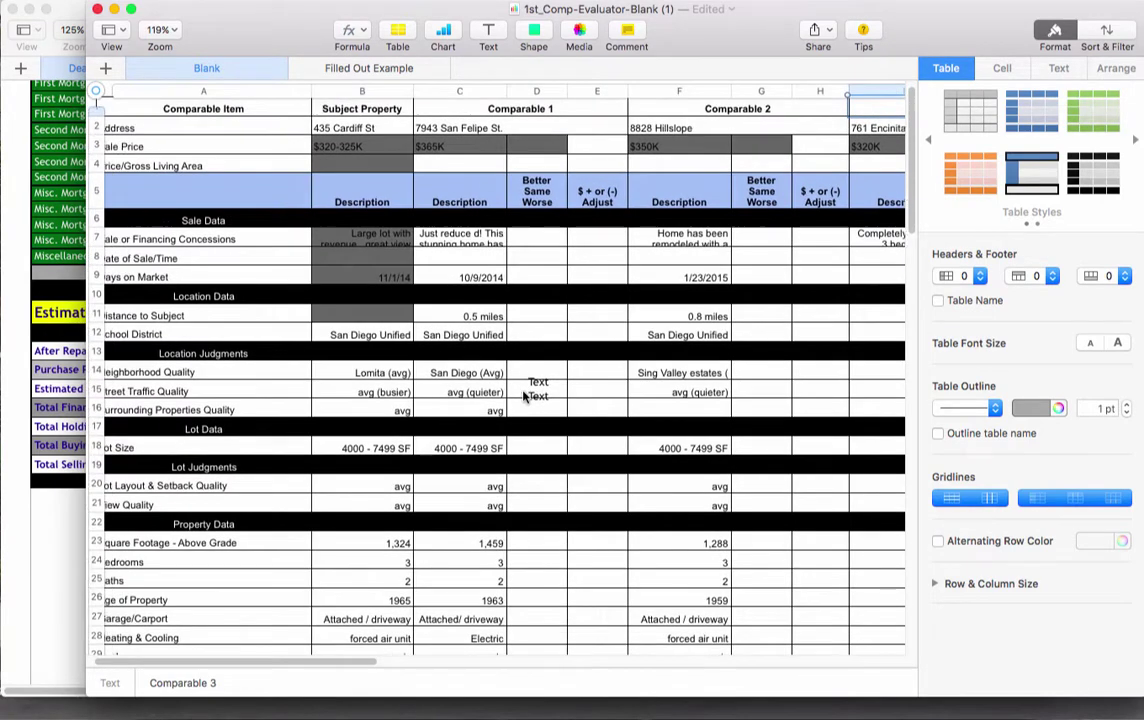
scroll(522, 397, "left", 1)
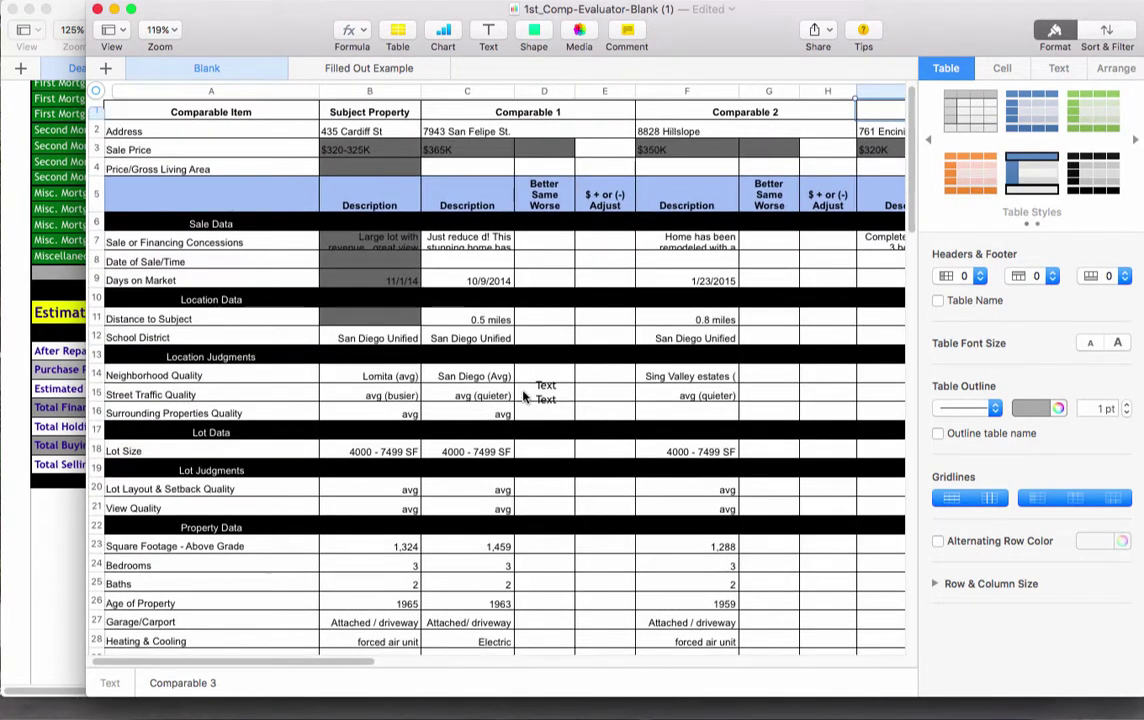
scroll(522, 397, "up", 2)
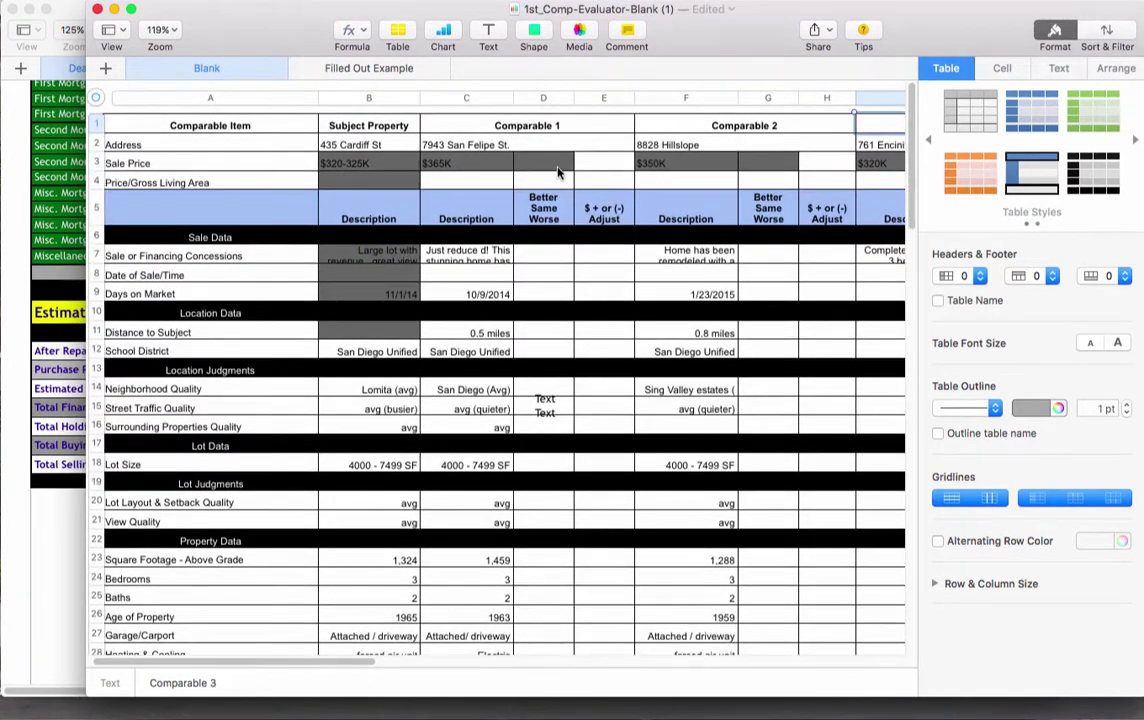
left_click(450, 145)
left_click(450, 163)
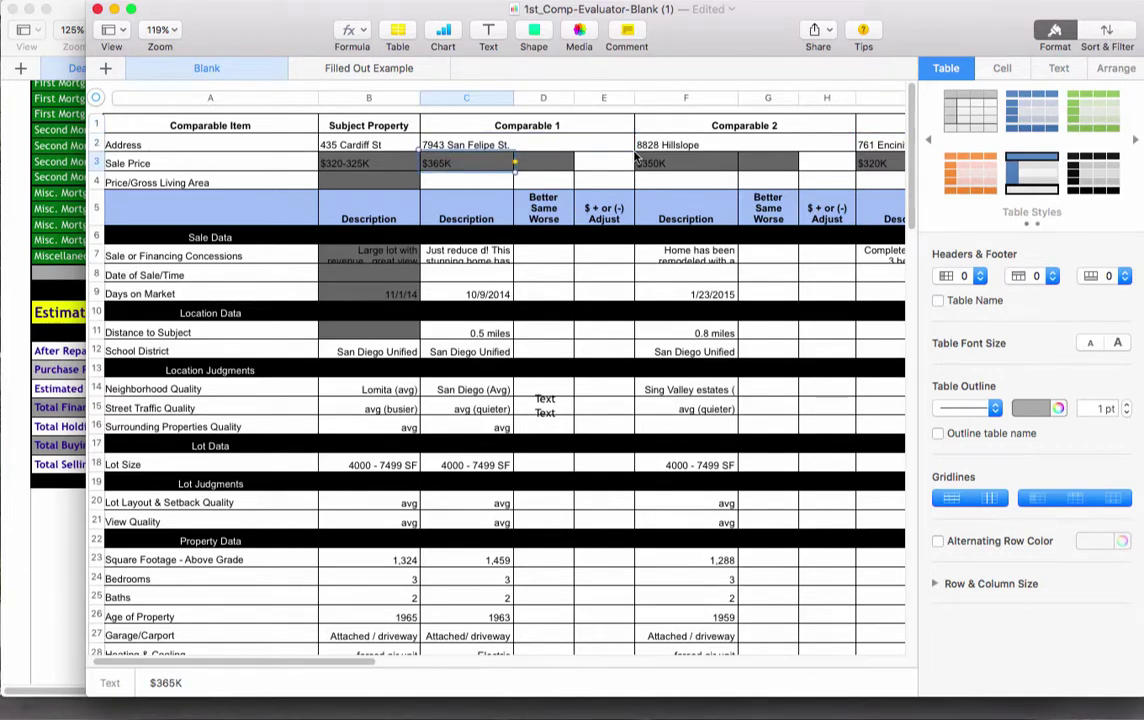
left_click(655, 163)
left_click(875, 166)
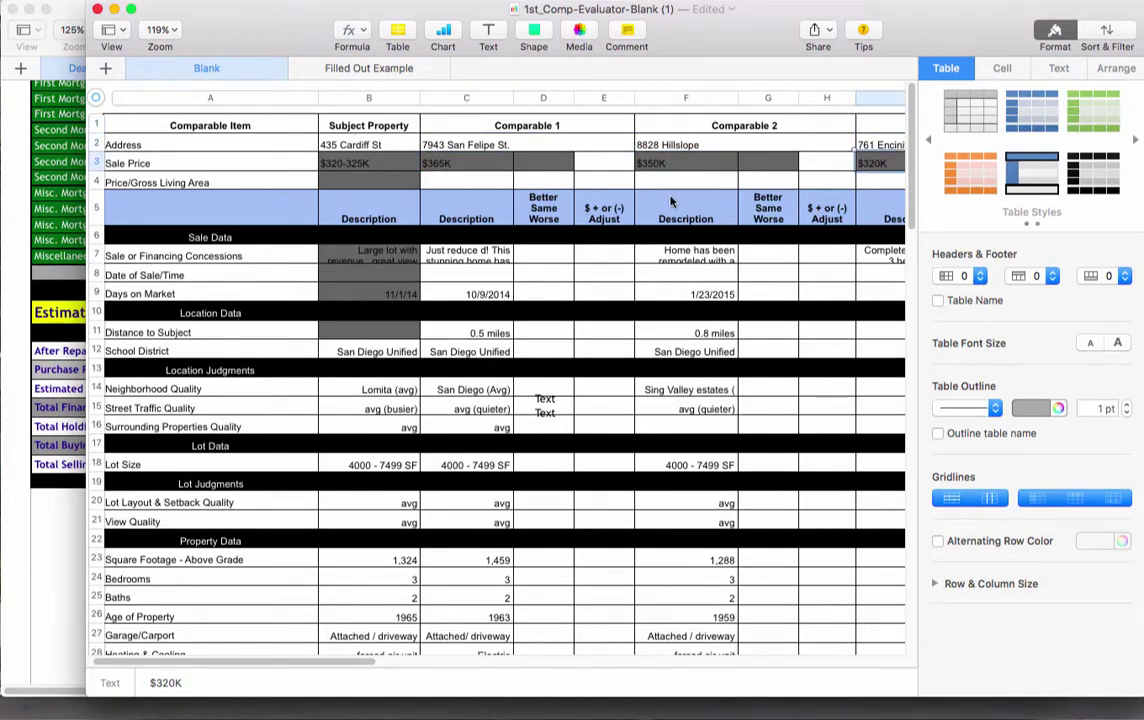
scroll(598, 173, "right", 5)
scroll(670, 200, "left", 5)
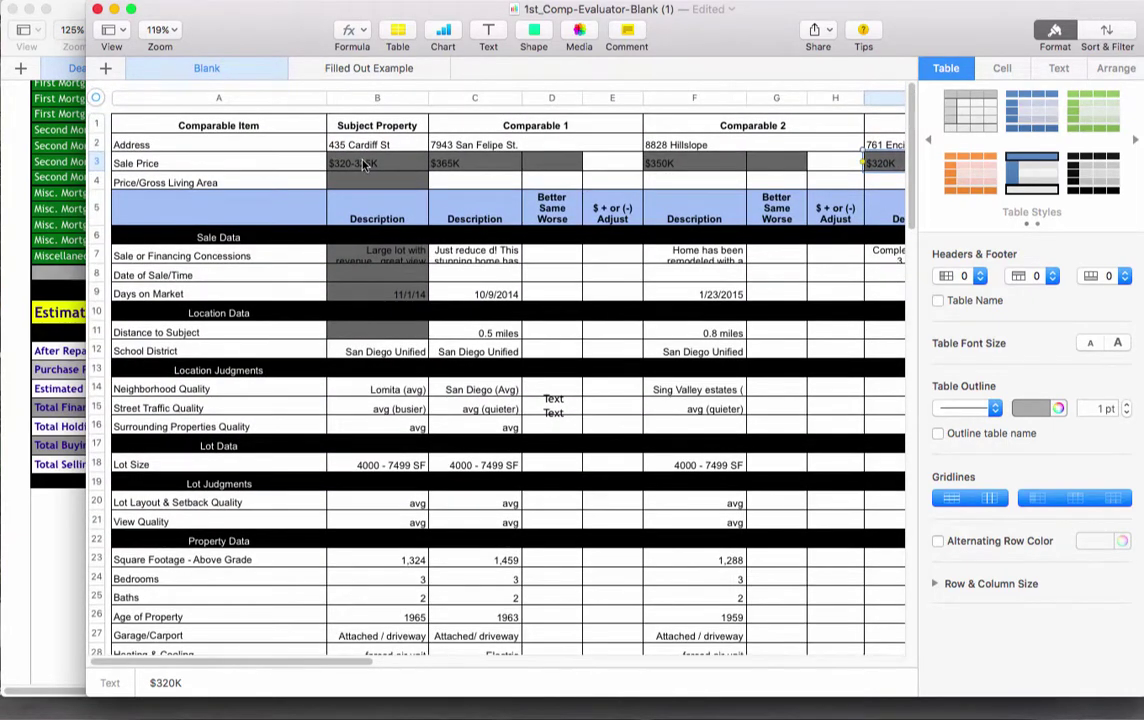
scroll(400, 198, "right", 10)
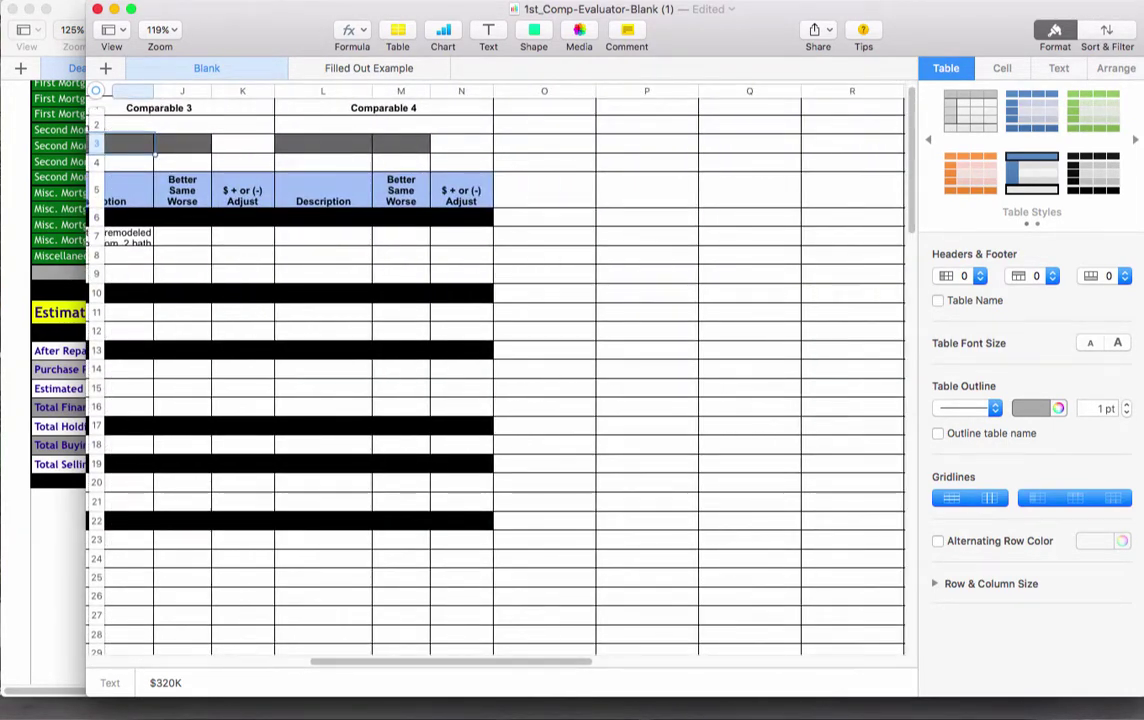
key("super+Tab")
left_click_drag(631, 86, 837, 27)
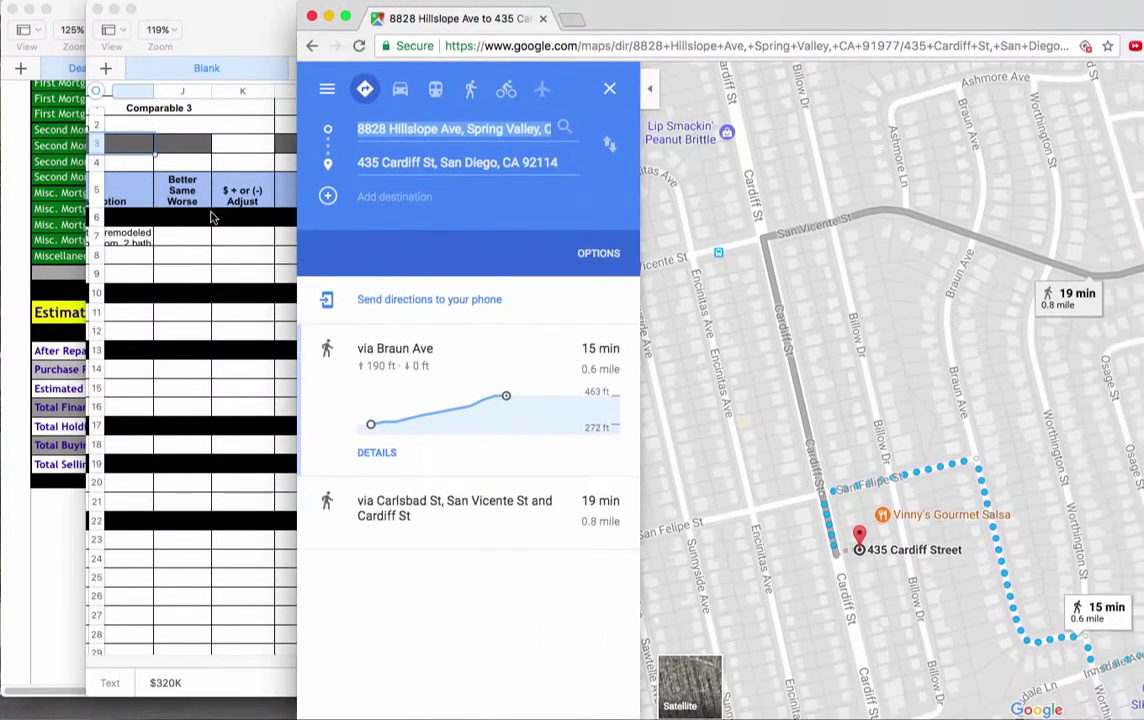
scroll(190, 263, "left", 5)
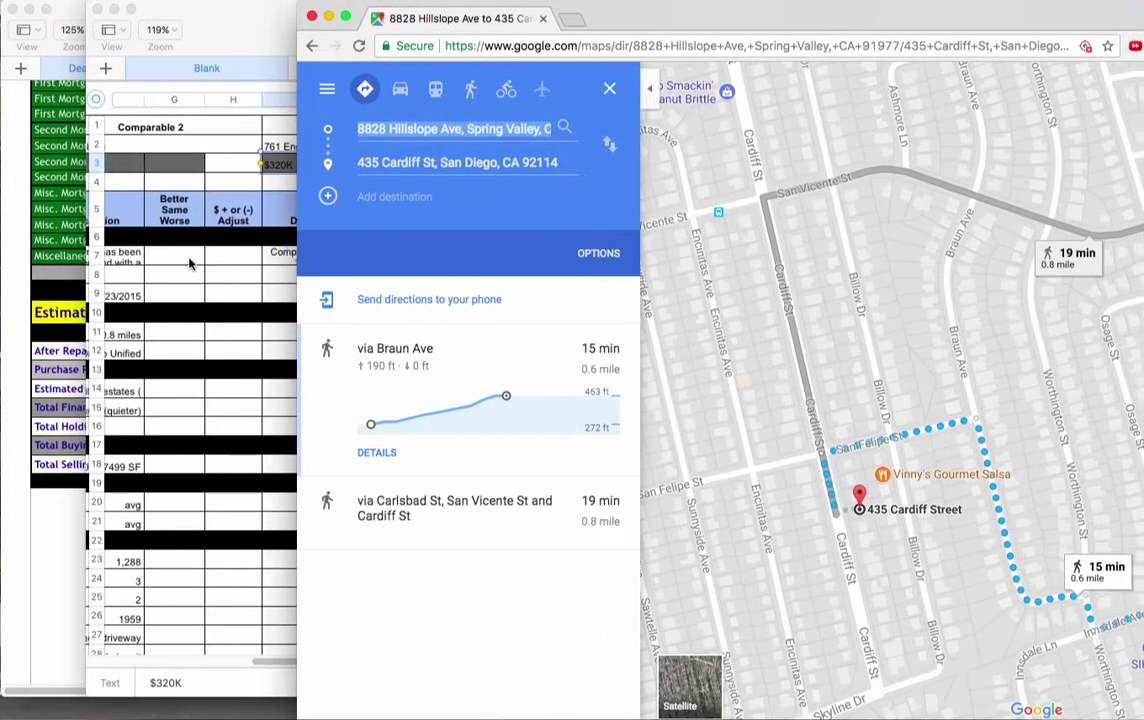
left_click_drag(638, 23, 558, 315)
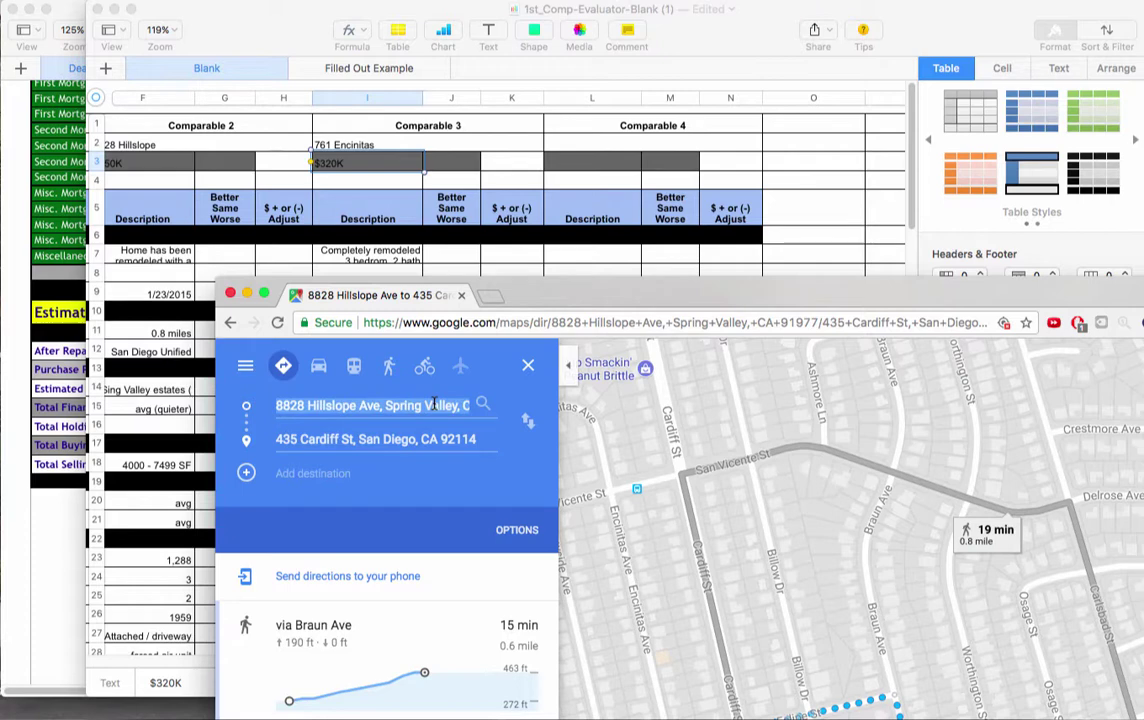
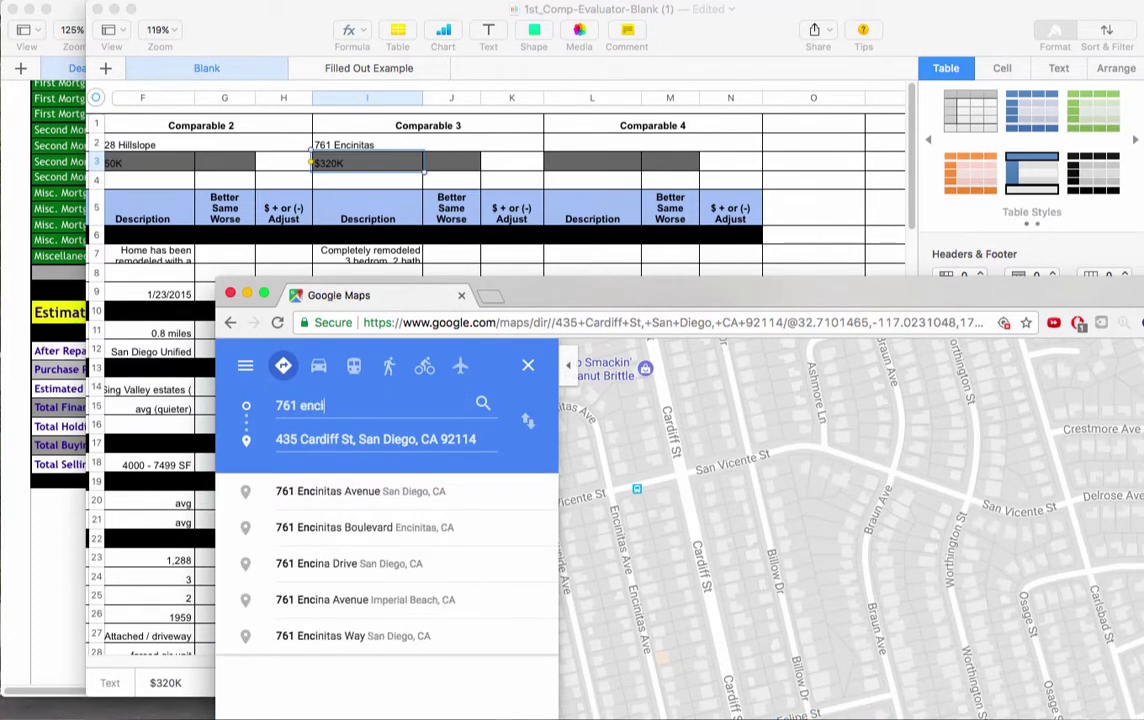
left_click(418, 491)
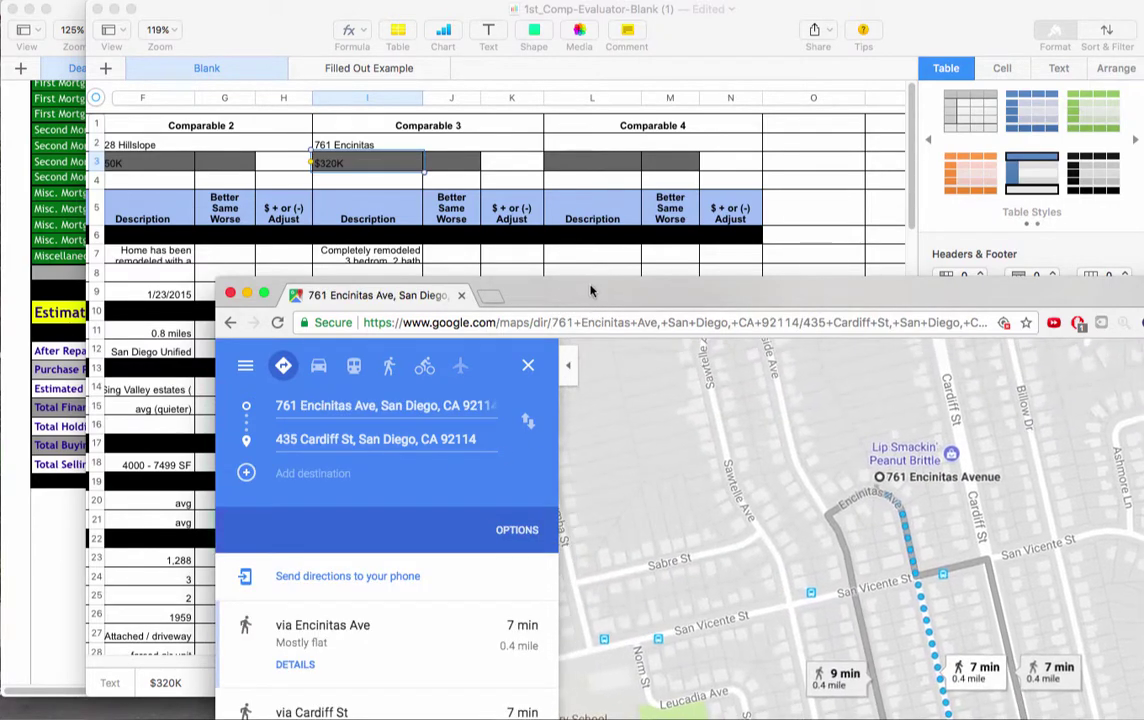
left_click_drag(590, 291, 478, 125)
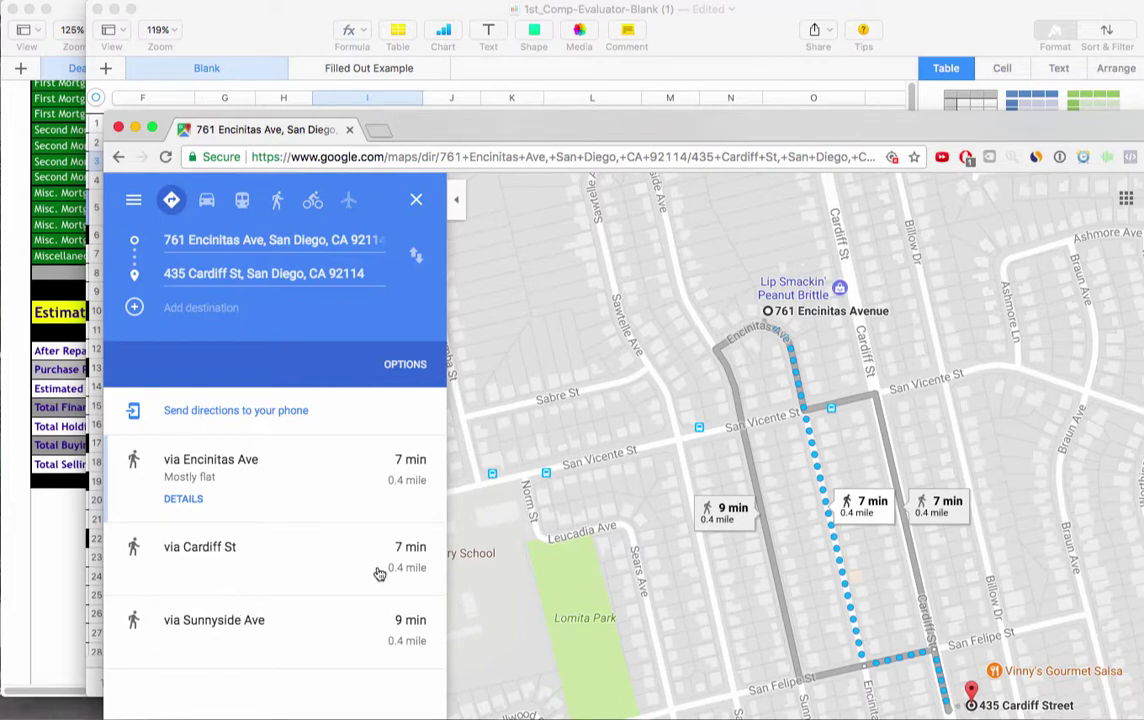
key("super+m")
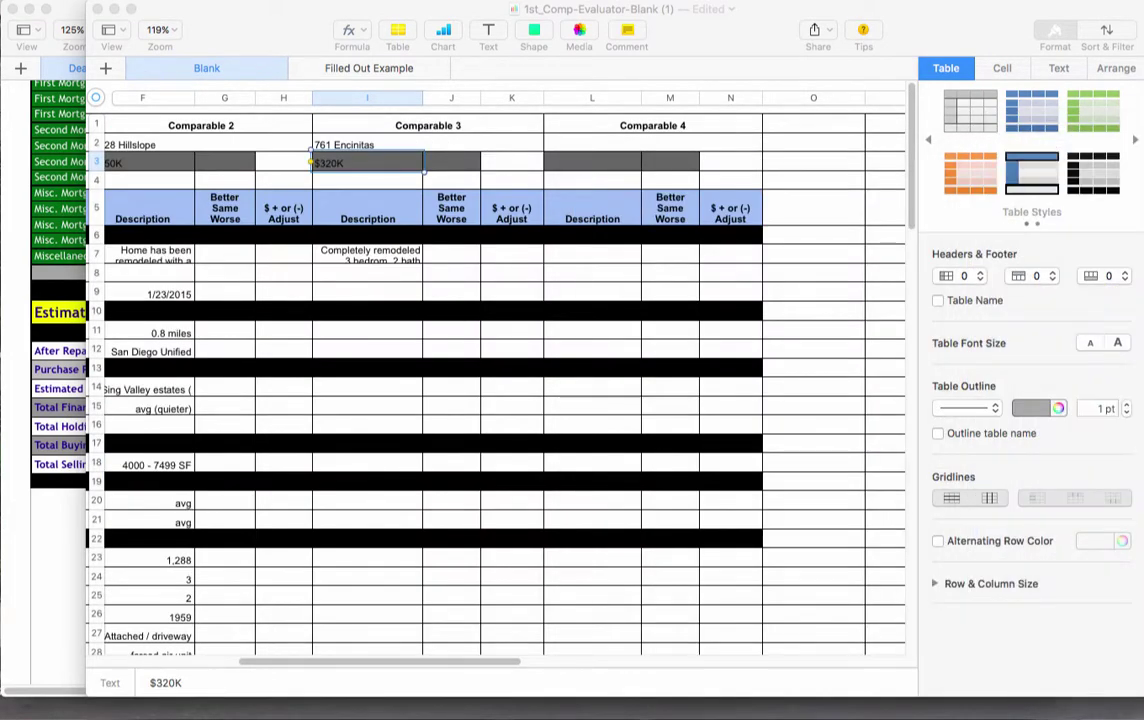
Enter .4 miles in Comparable 3's Distance to Subject cell I11
scroll(260, 270, "left", 10)
scroll(268, 278, "left", 3)
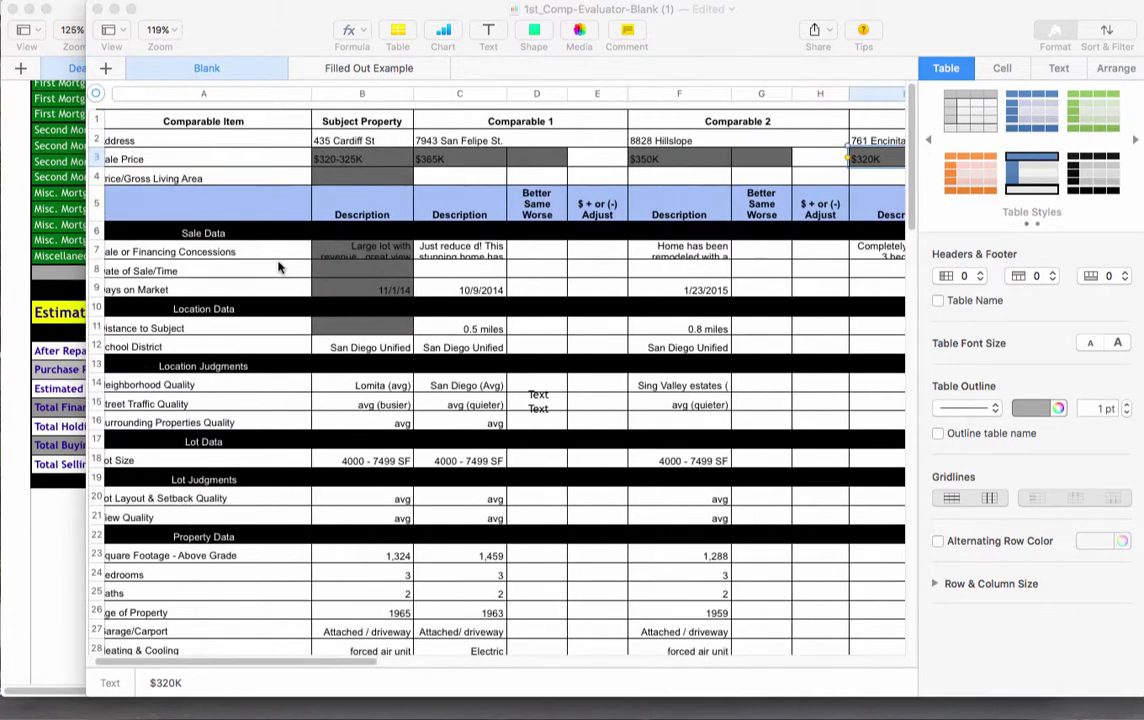
scroll(281, 263, "right", 4)
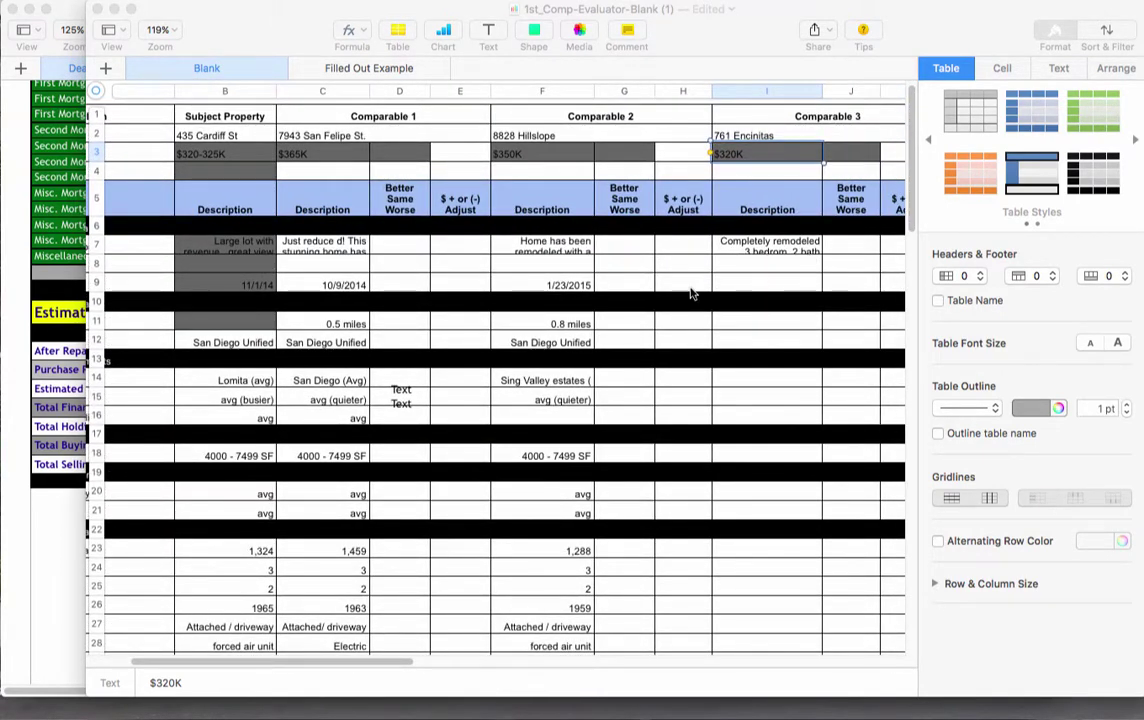
left_click(679, 326)
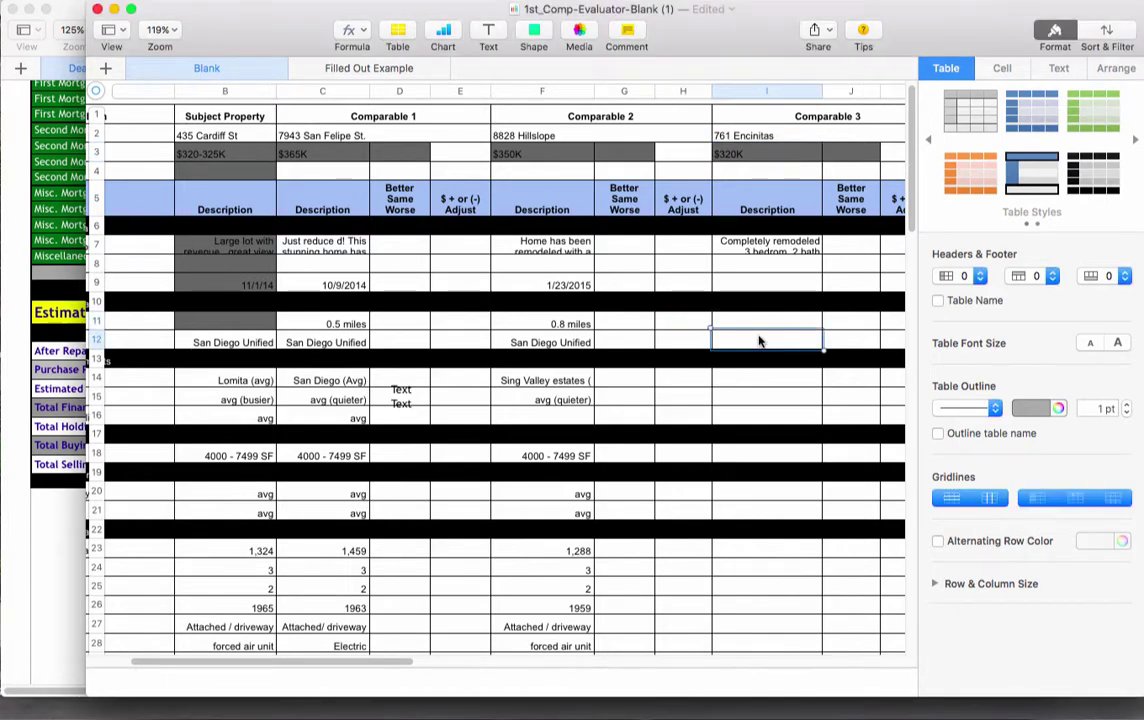
left_click(751, 321)
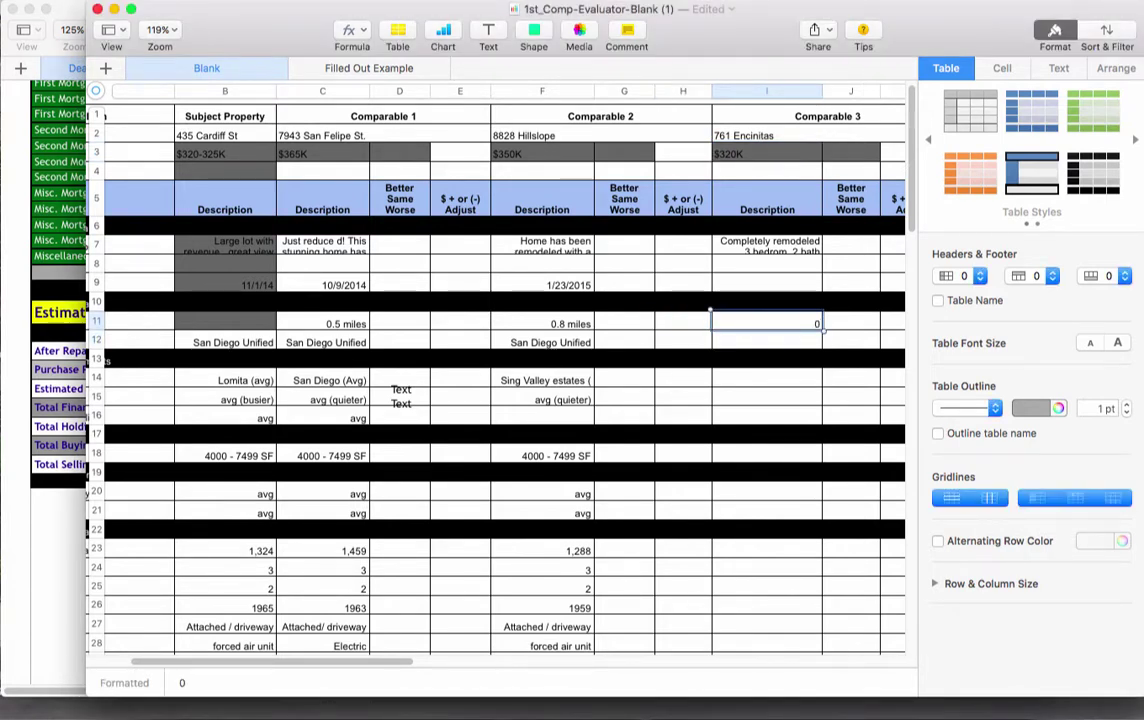
type(".4 miles")
key("Return")
left_click(756, 286)
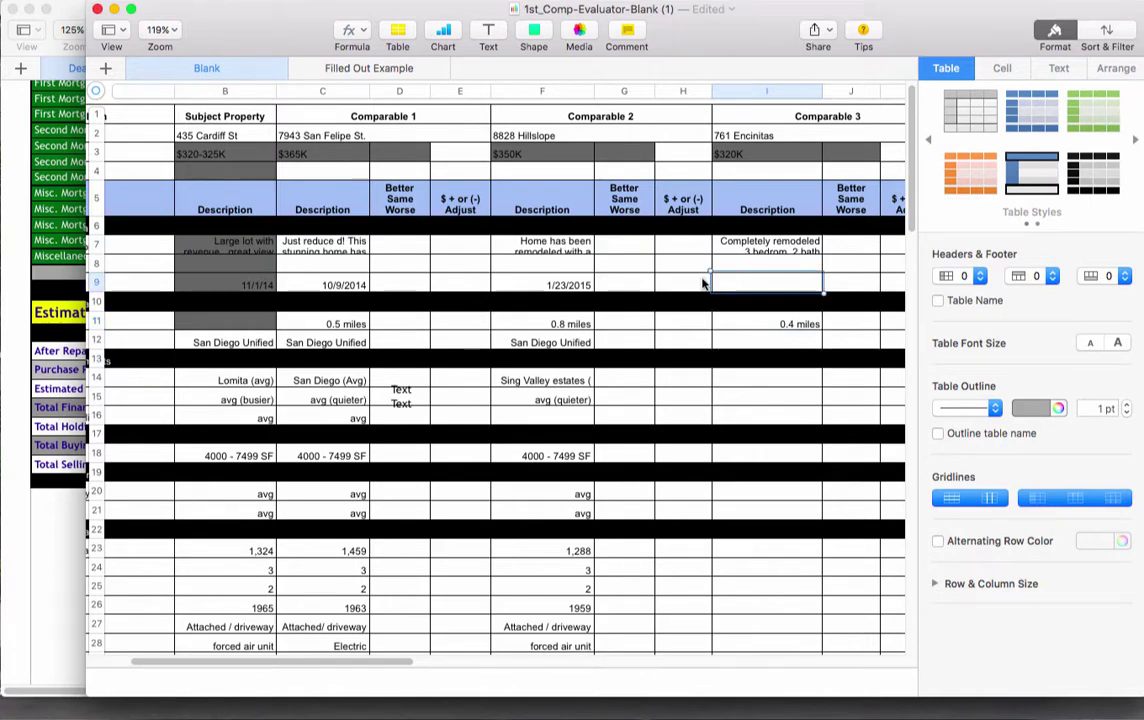
scroll(705, 281, "left", 5)
scroll(640, 280, "right", 5)
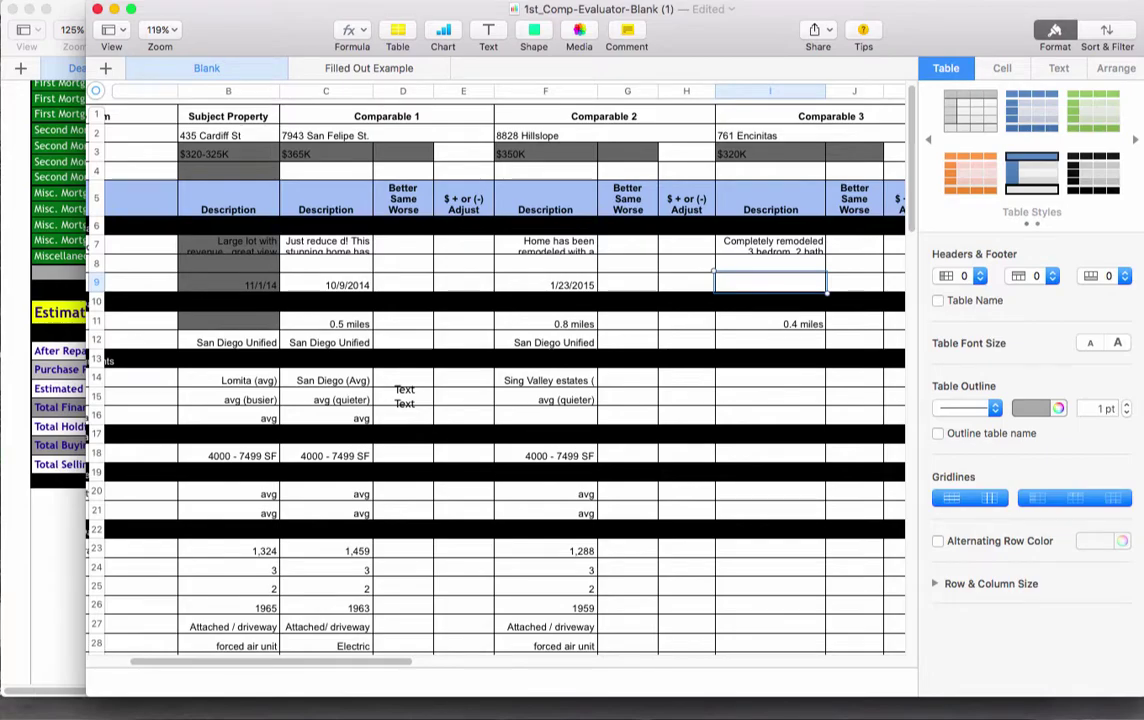
key("super+Tab")
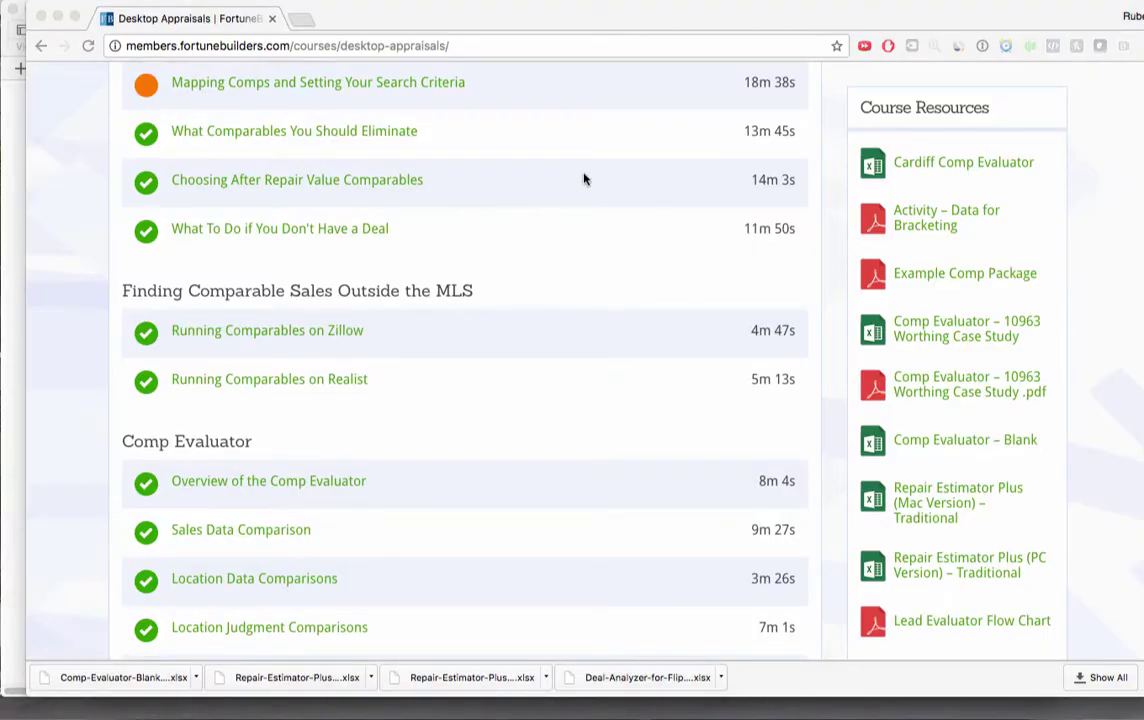
Cycle through desktop Spaces to find the dataforbracketing.pdf listing, then show all windows in Mission Control
key("ctrl+Right")
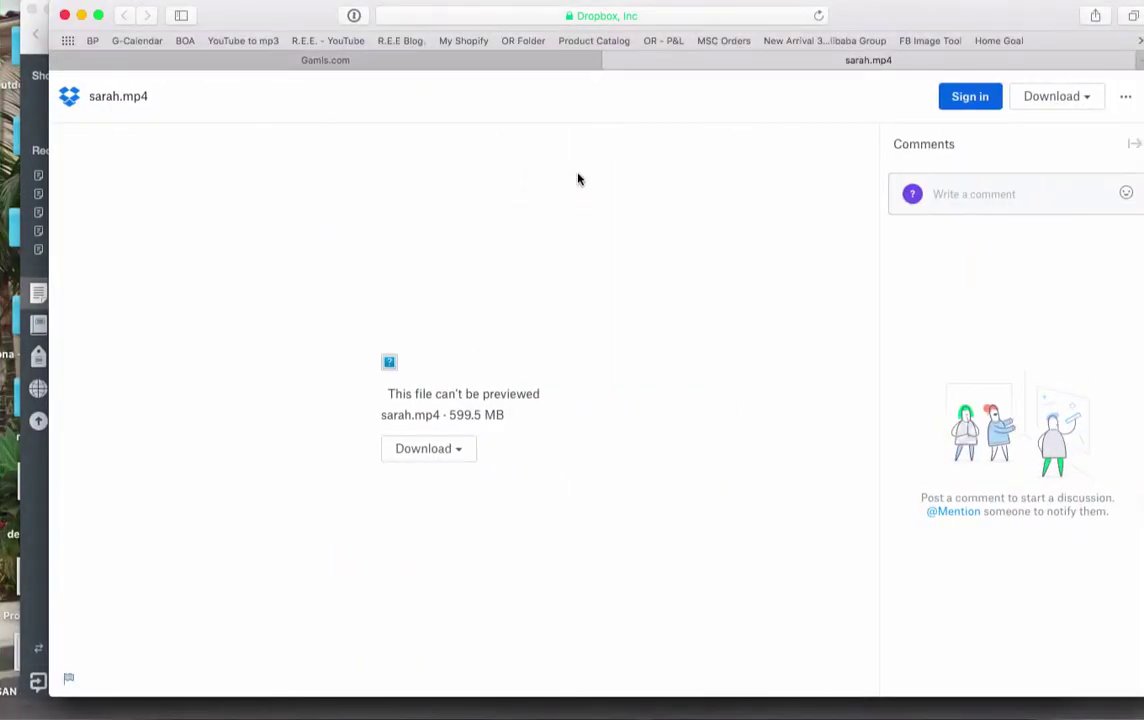
key("ctrl+Up")
key("ctrl+Up")
key("ctrl+Down")
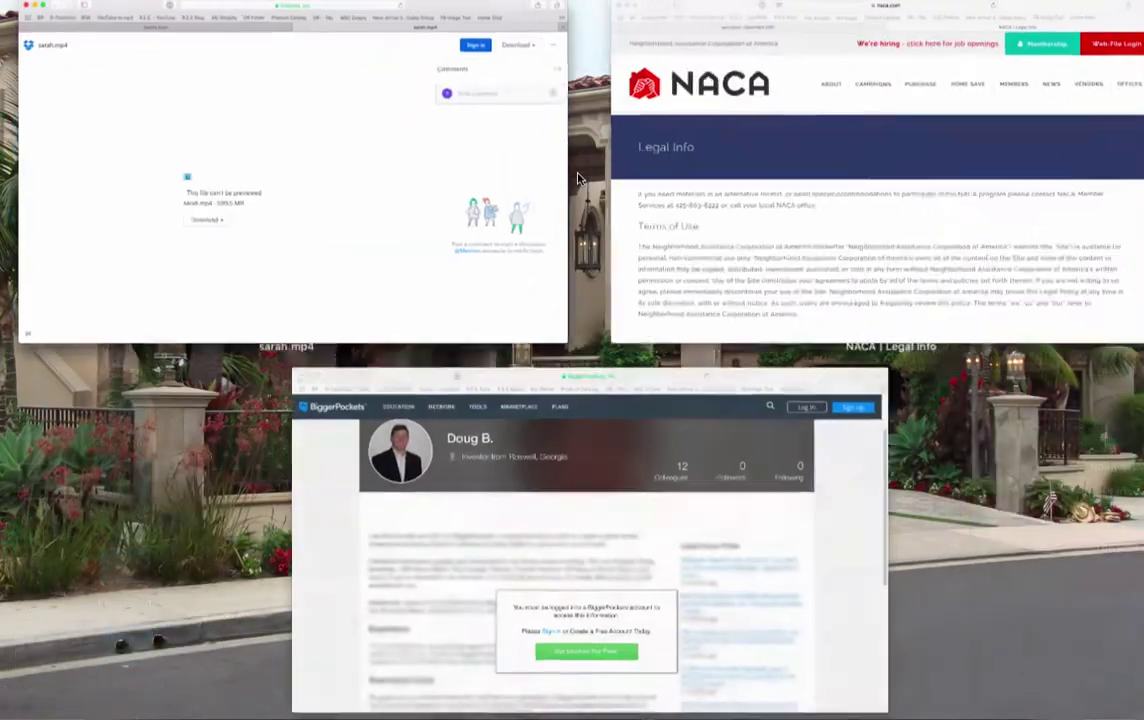
key("ctrl+Down")
key("ctrl+Left")
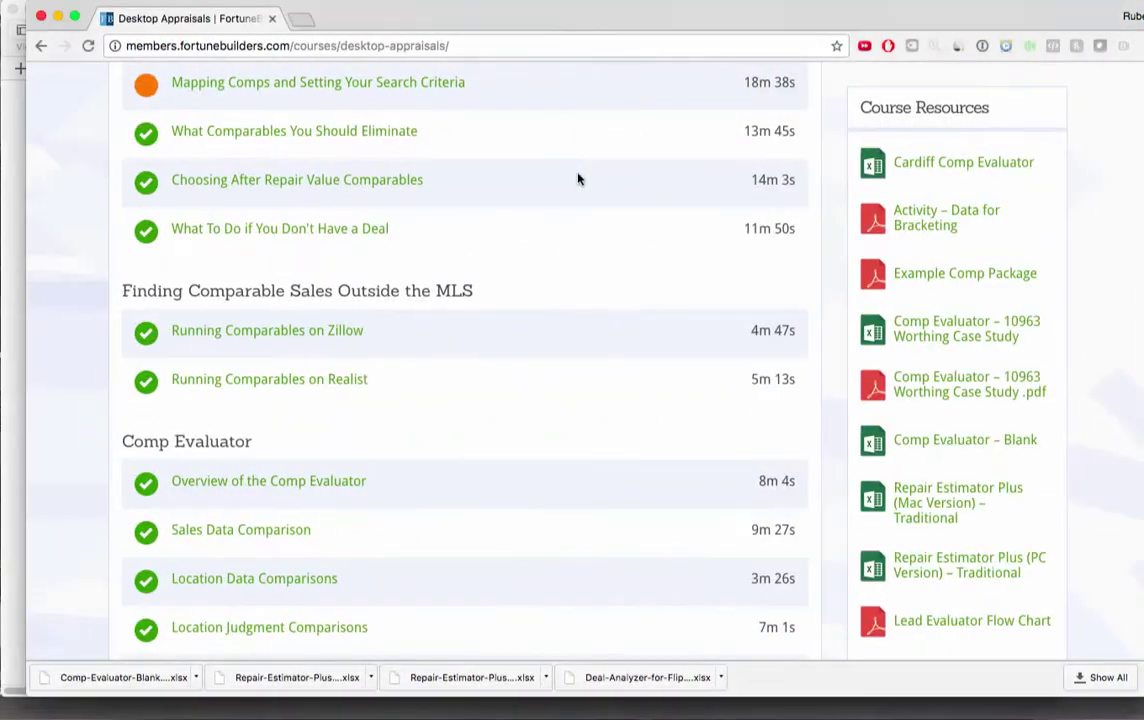
key("ctrl+Left")
key("ctrl+Right")
key("ctrl+Right")
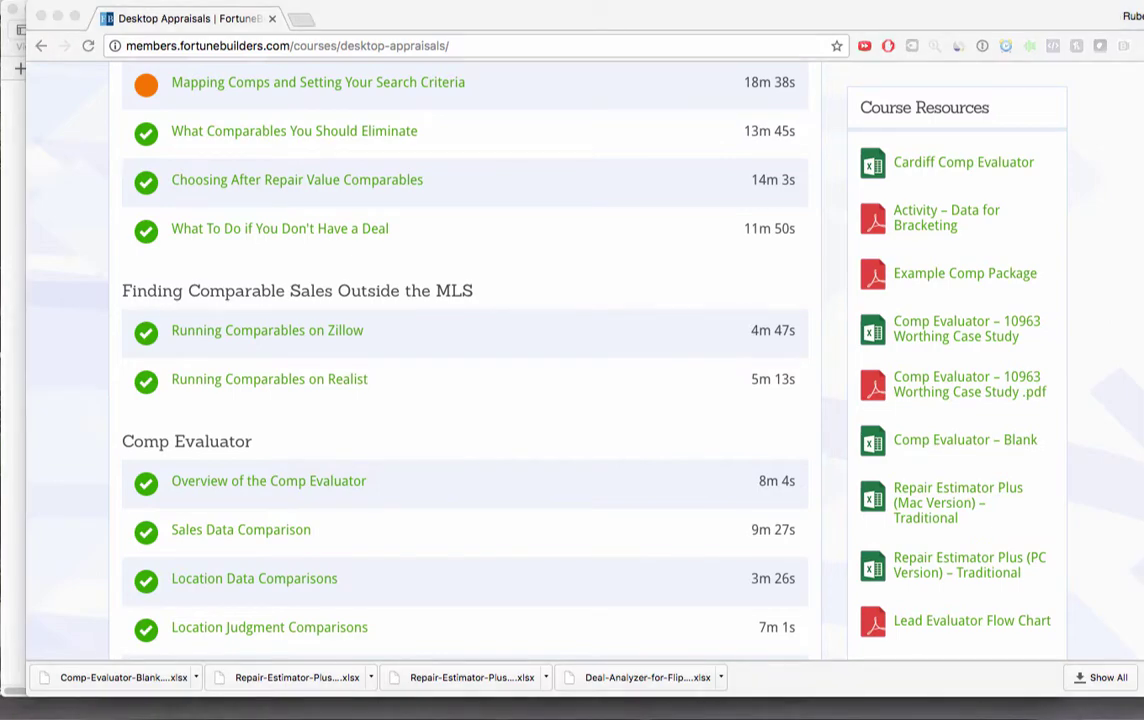
key("ctrl+Left")
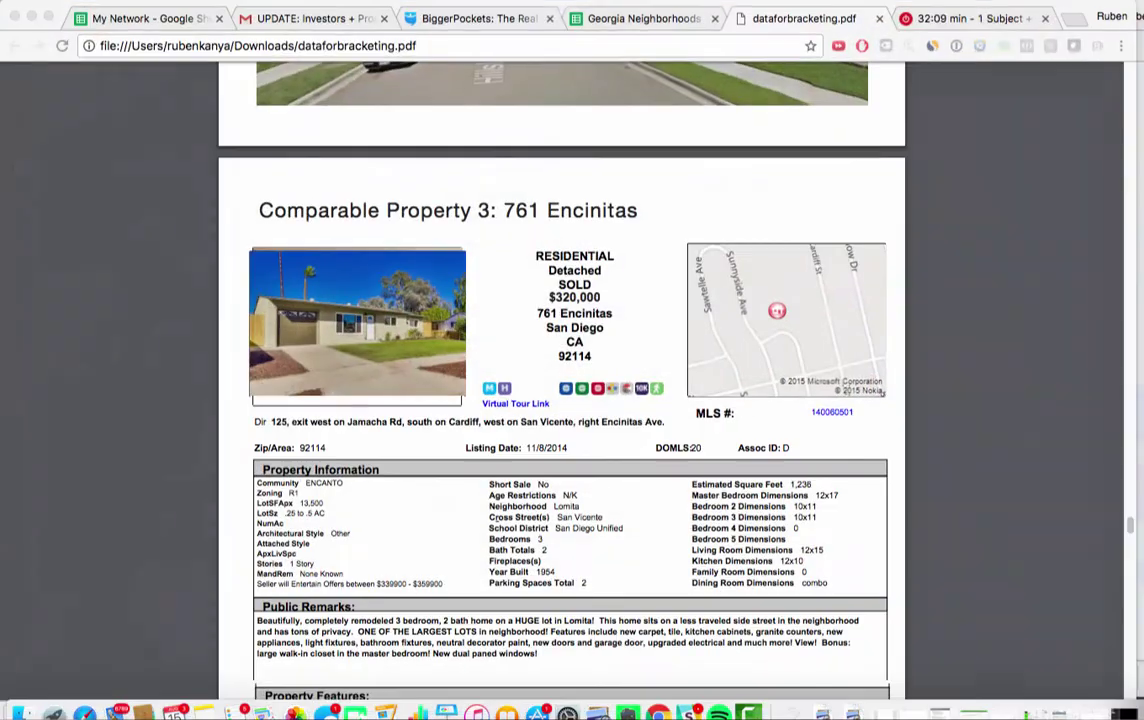
key("ctrl+Up")
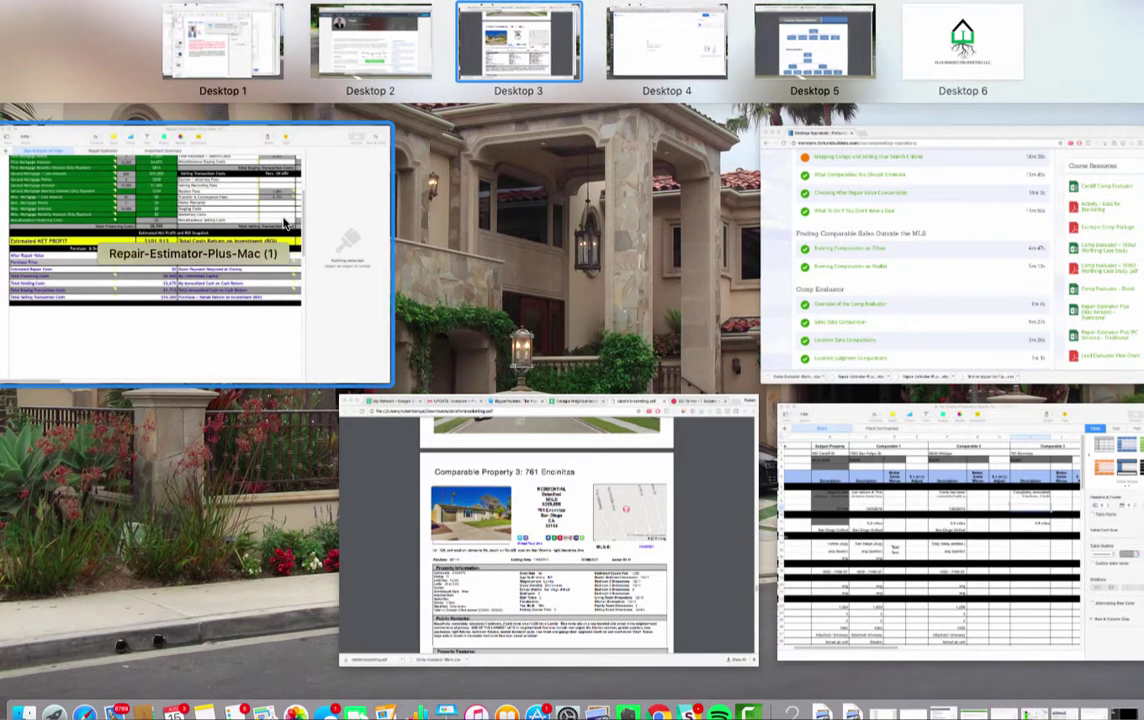
left_click(800, 475)
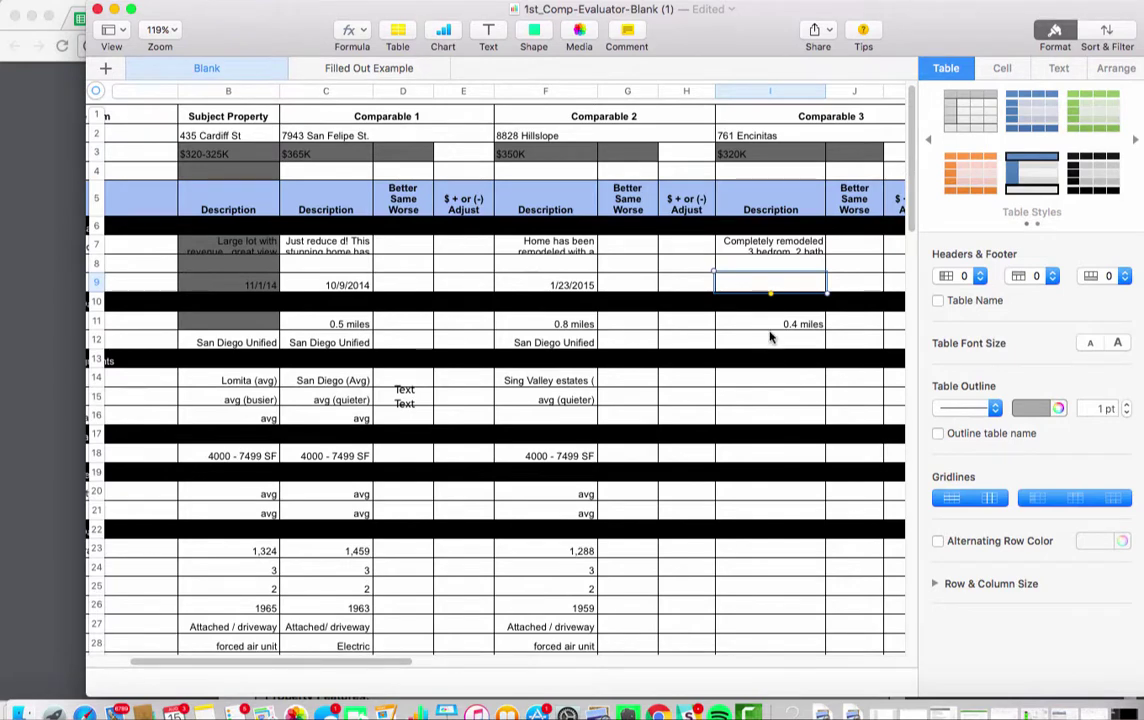
key("ctrl+Left")
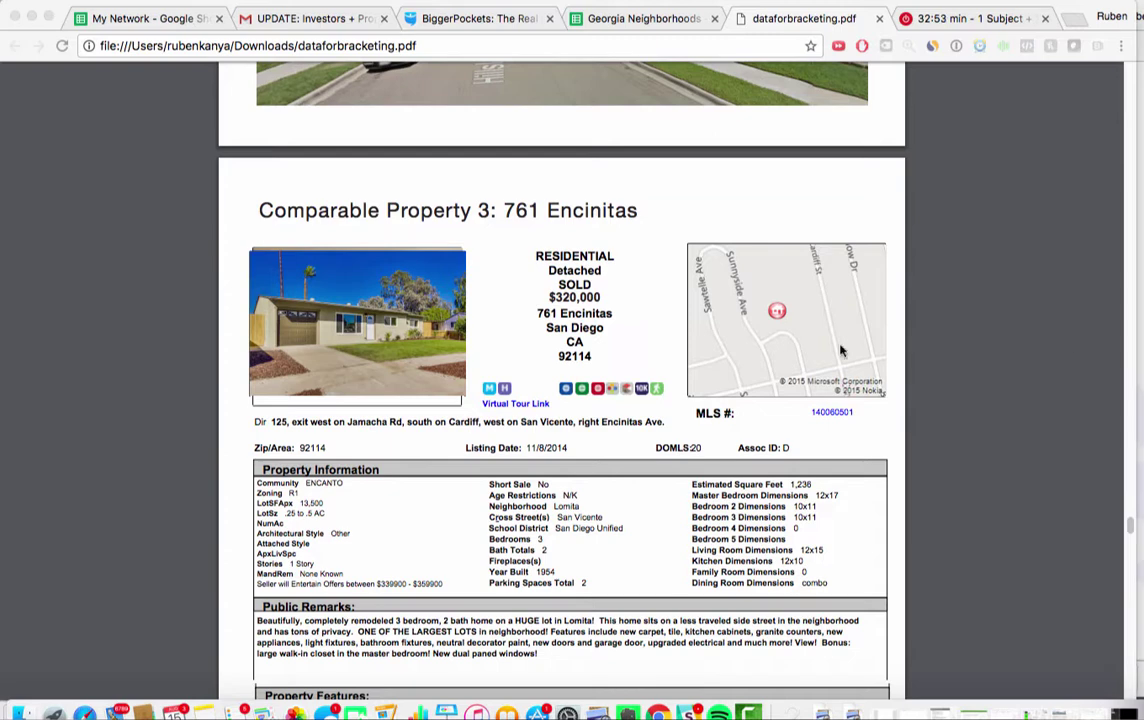
left_click(578, 524)
key("super+Tab")
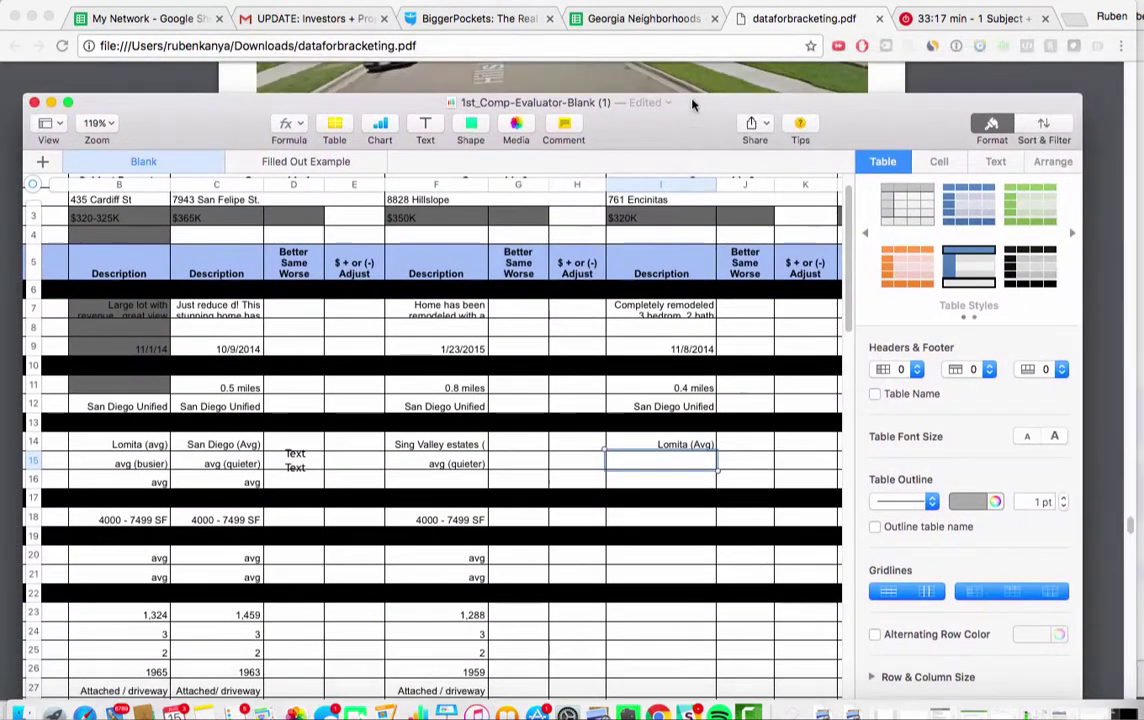
Enter 'avg (quietest)' in Comparable 3's Street Traffic Quality cell I15
double_click(57, 8)
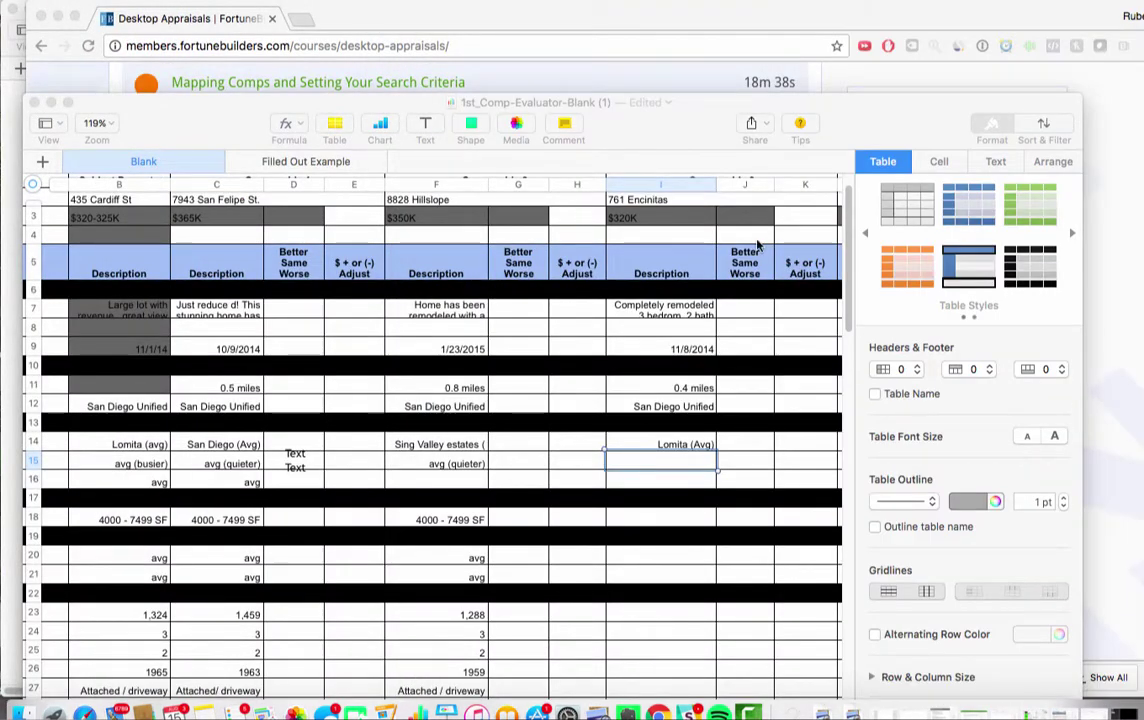
scroll(330, 460, "left", 5)
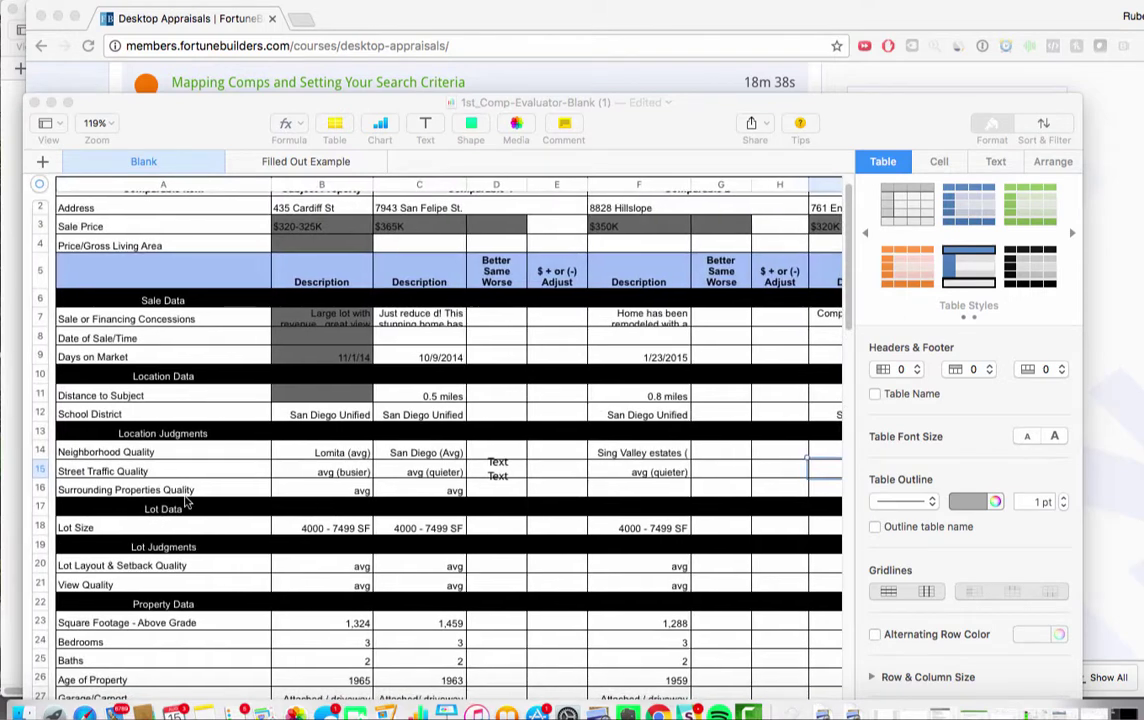
left_click(160, 466)
scroll(465, 432, "right", 5)
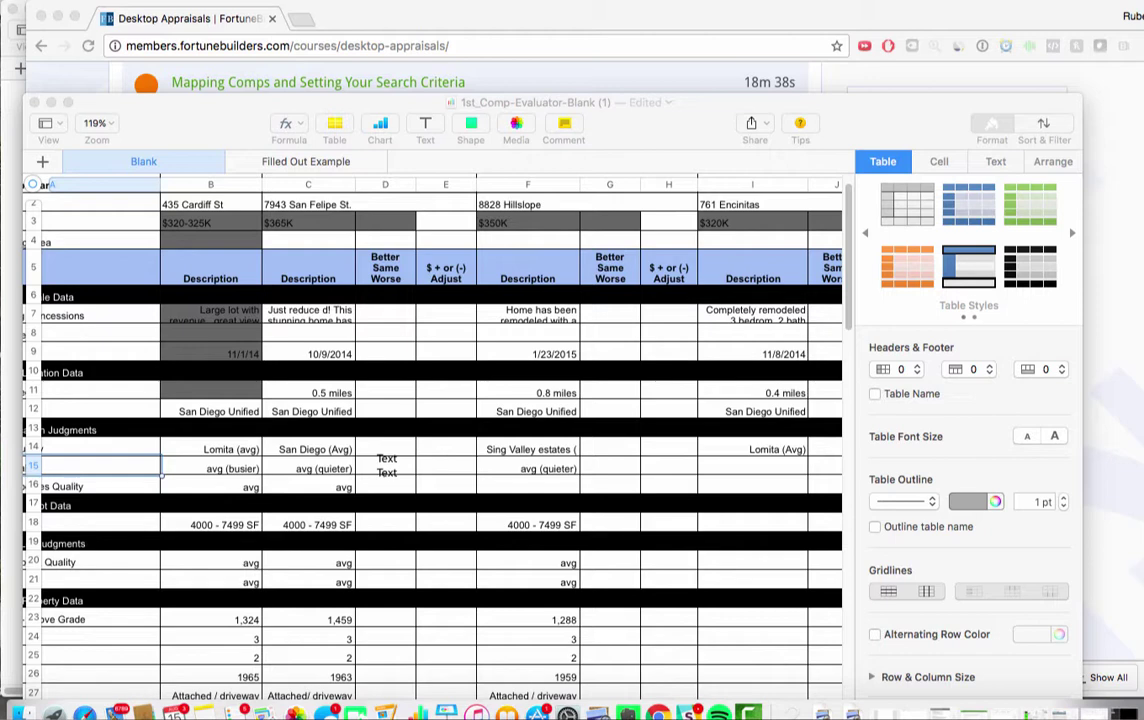
left_click(752, 463)
type("vag (q")
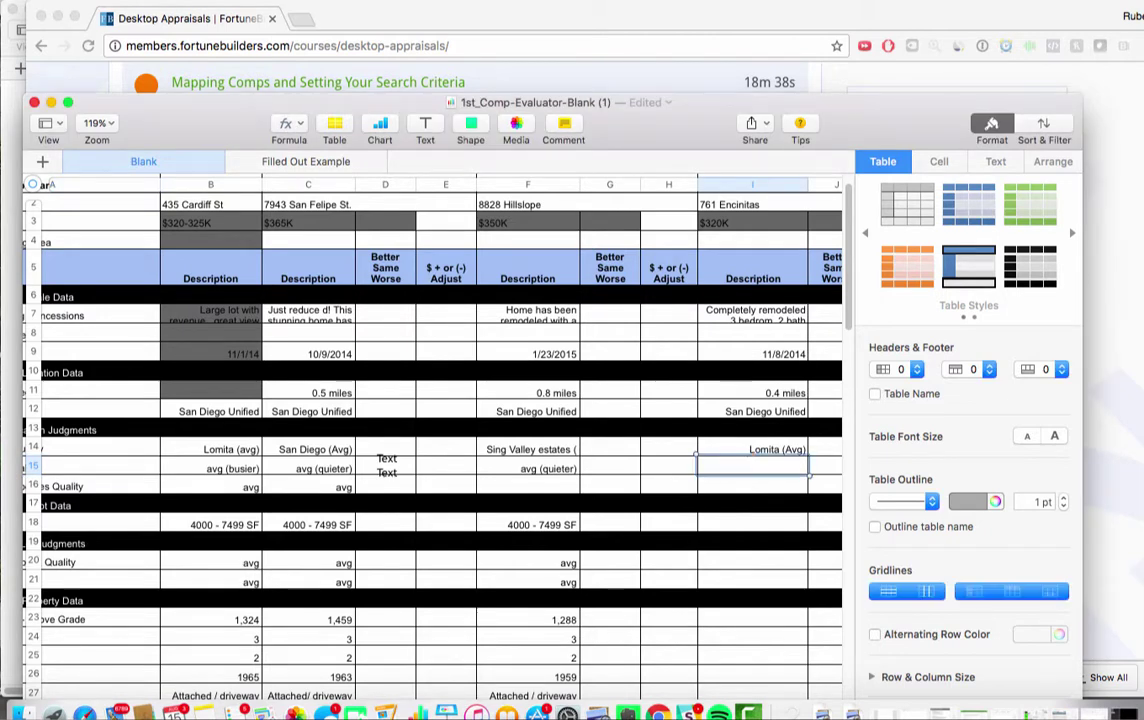
key("BackSpace")
key("BackSpace")
key("BackSpace")
key("BackSpace")
key("BackSpace")
type("avg (quieter)")
key("BackSpace")
key("BackSpace")
type("st)")
key("Return")
Enter 'avg' for Comparable 3's Surrounding Properties Quality in I16
scroll(700, 495, "left", 5)
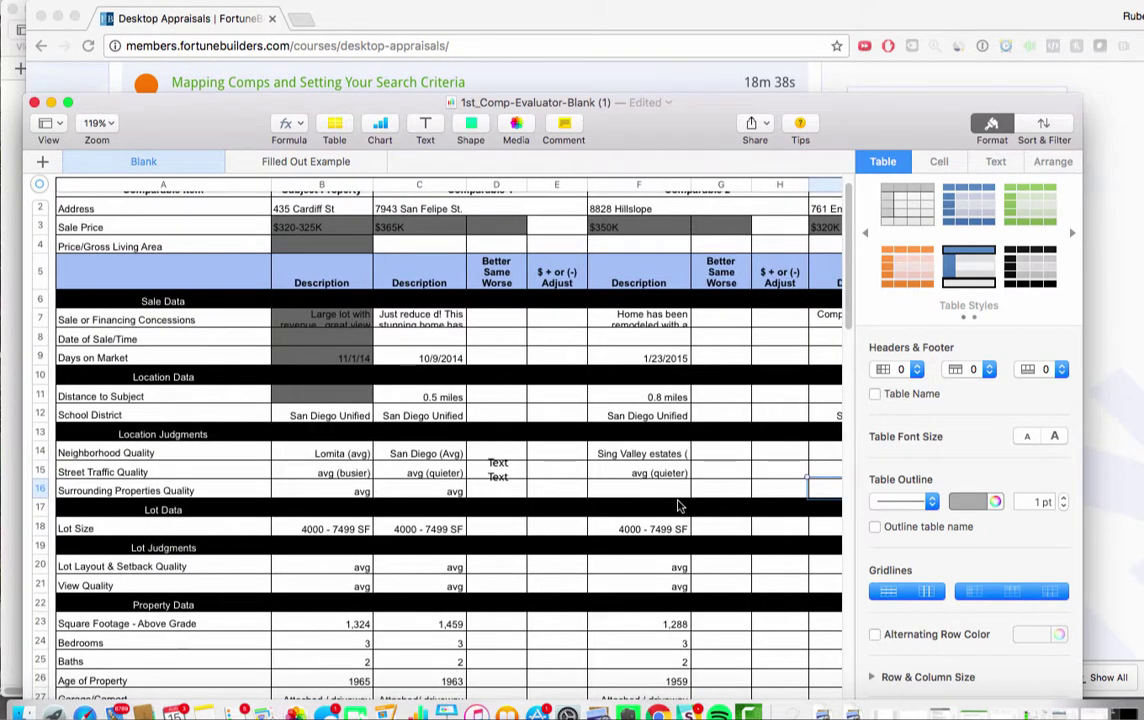
scroll(677, 506, "right", 5)
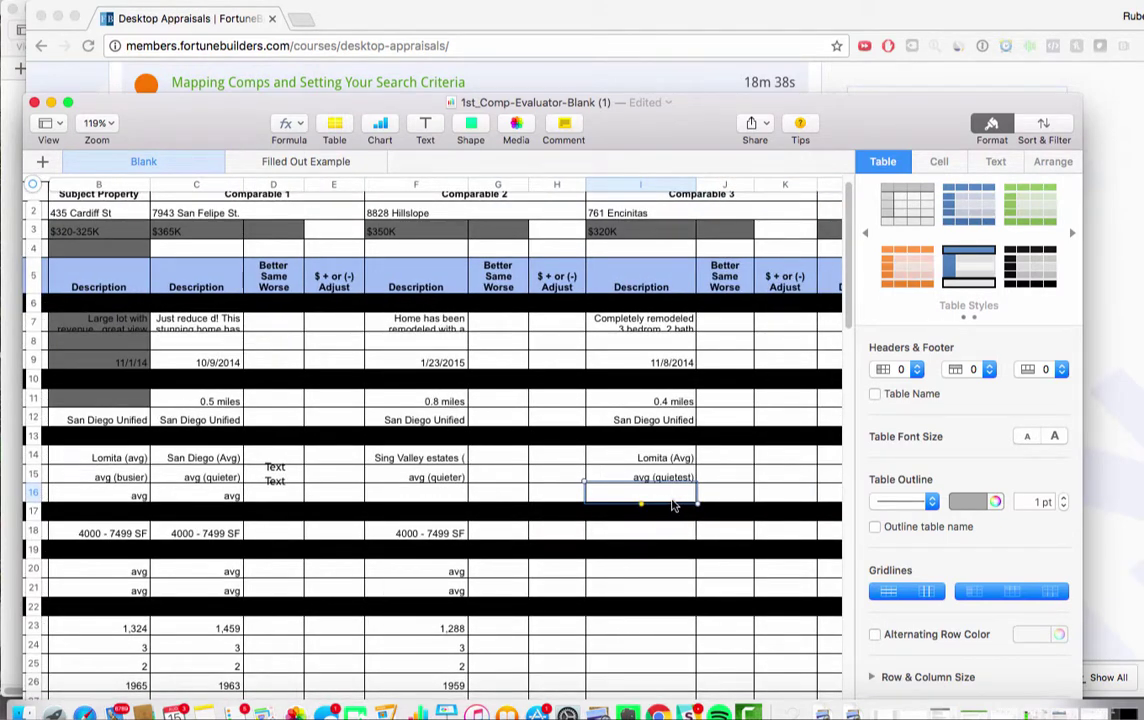
type("a")
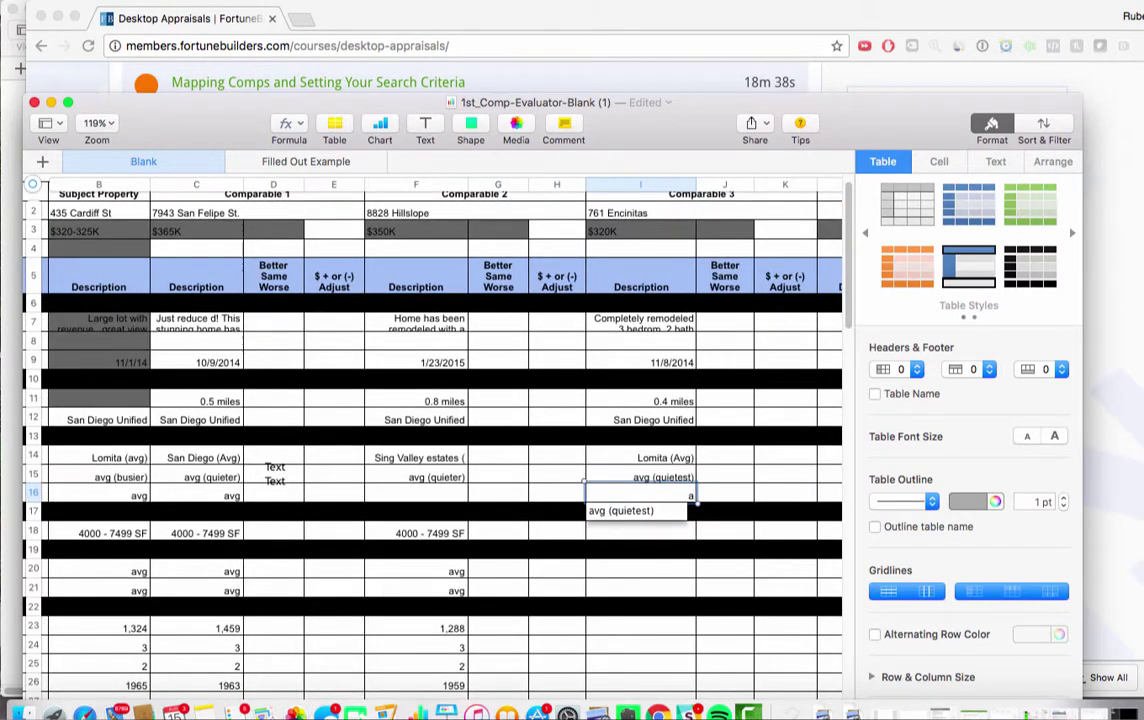
type("vg")
key("Return")
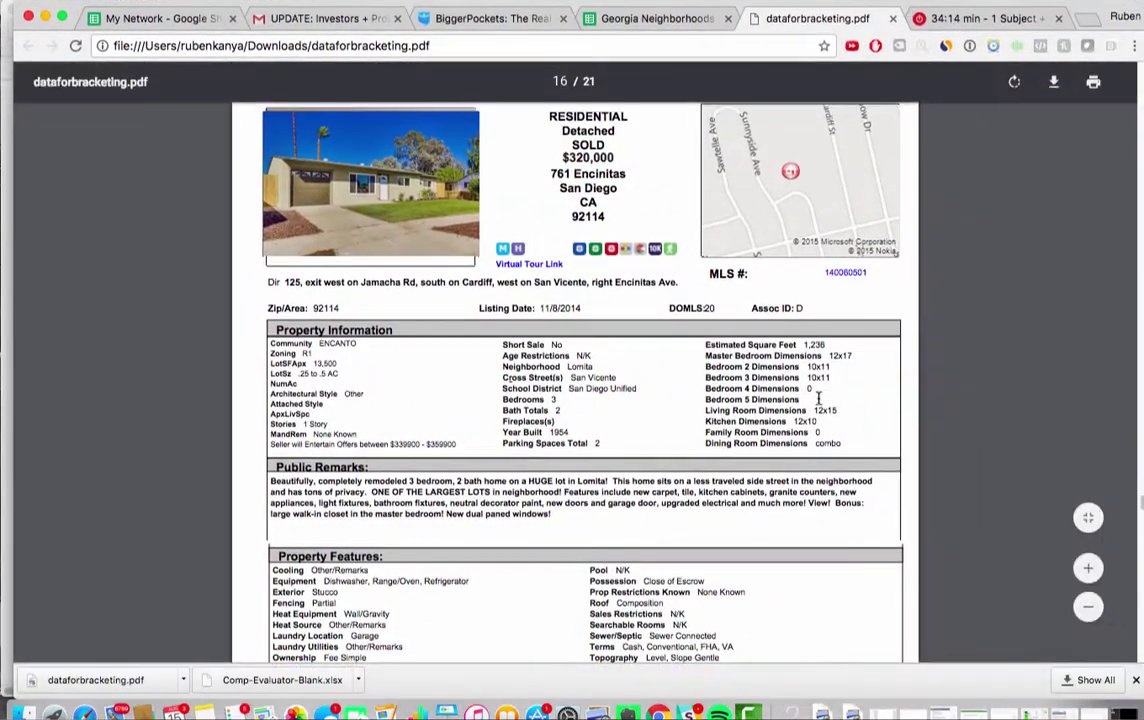
scroll(818, 398, "down", 3)
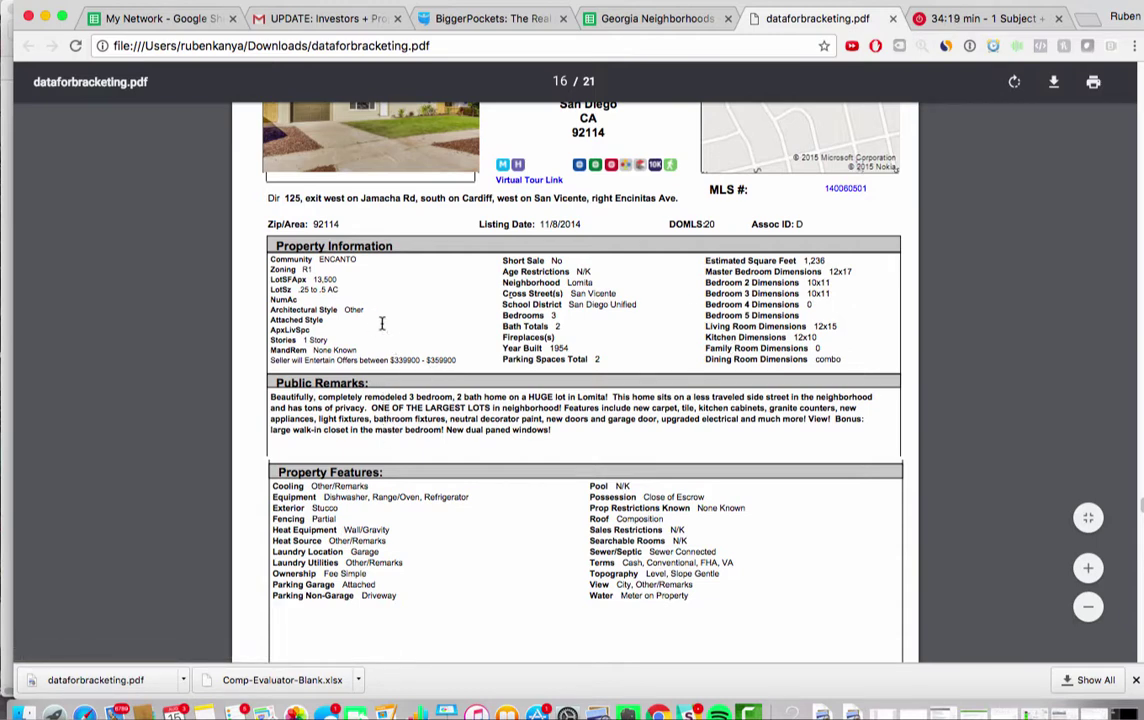
scroll(400, 420, "down", 1)
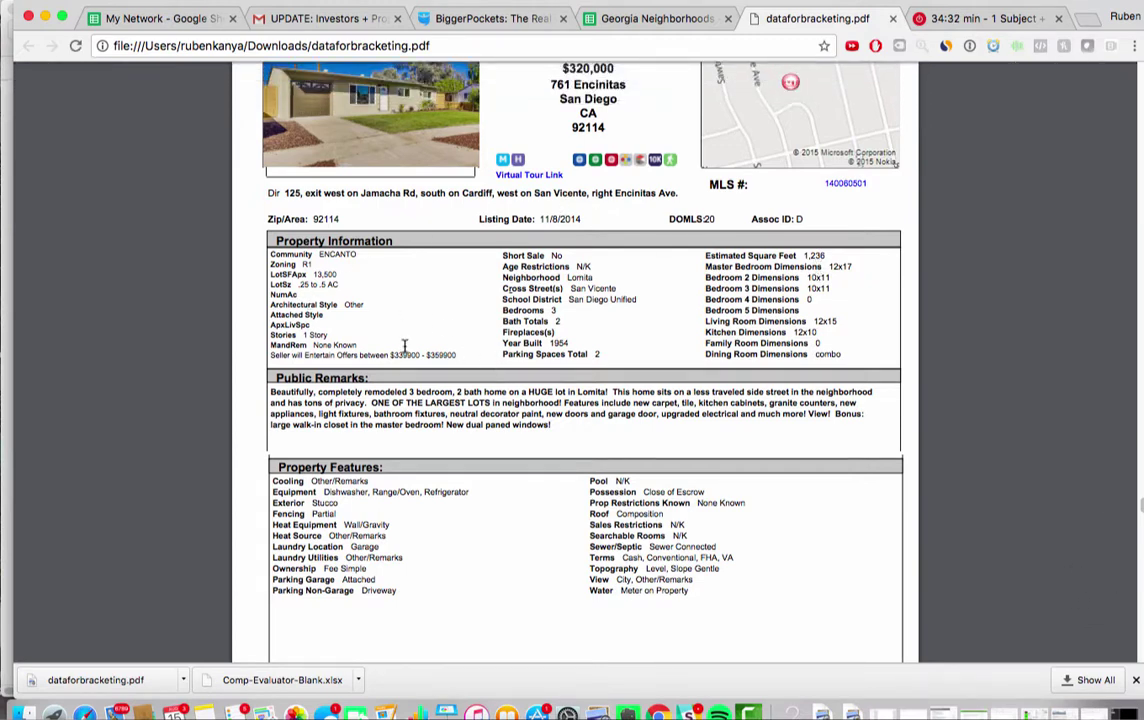
scroll(405, 346, "down", 3)
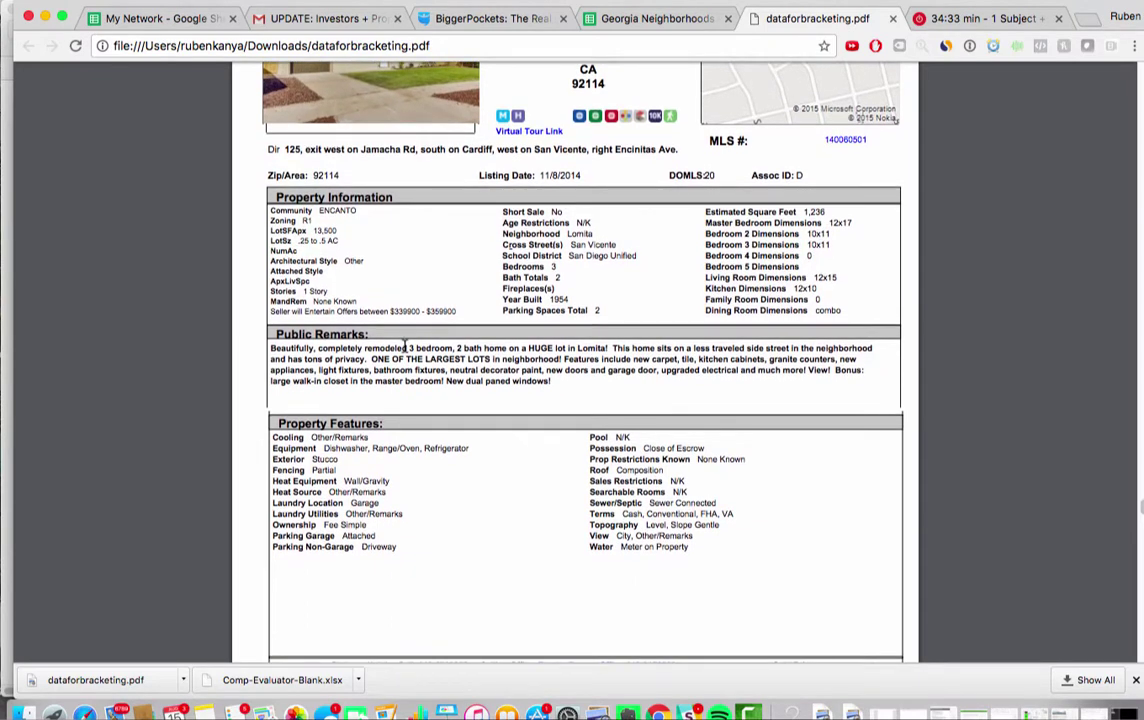
scroll(405, 346, "down", 5)
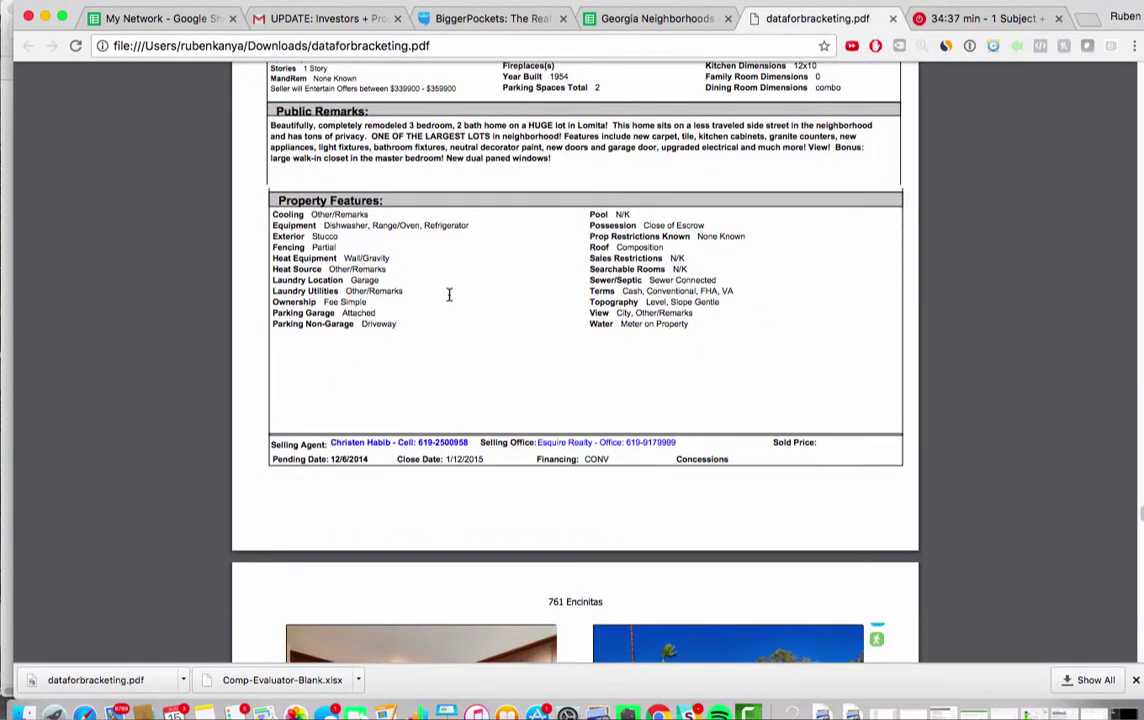
key("super+a")
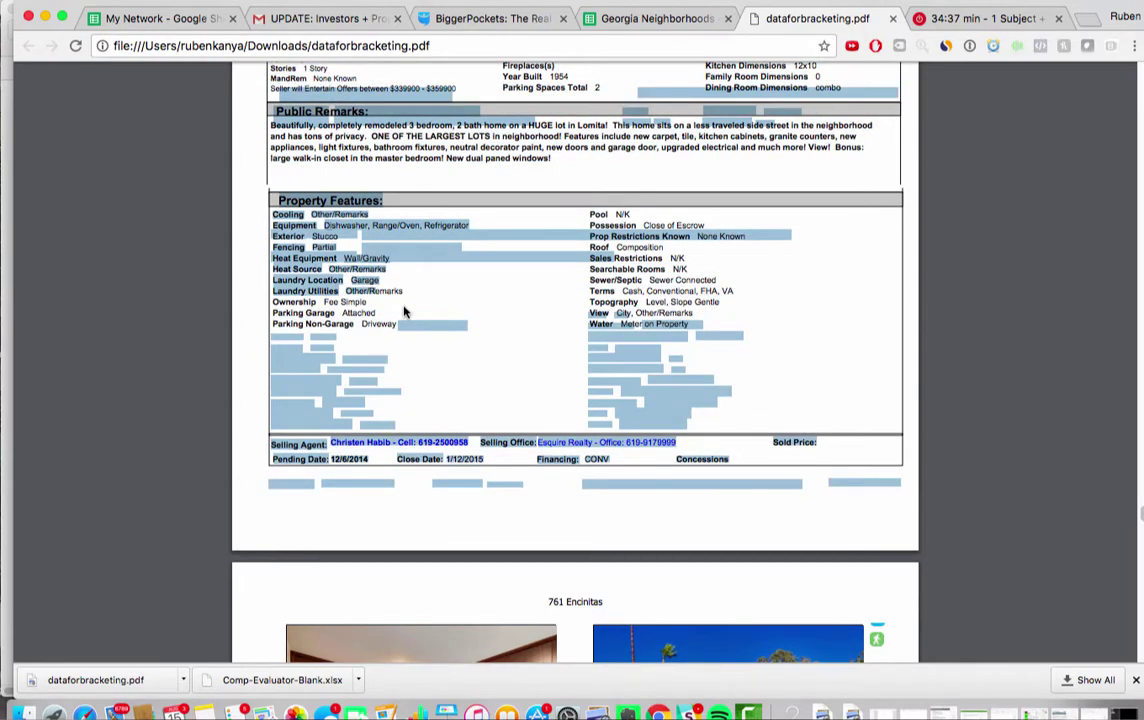
left_click(407, 312)
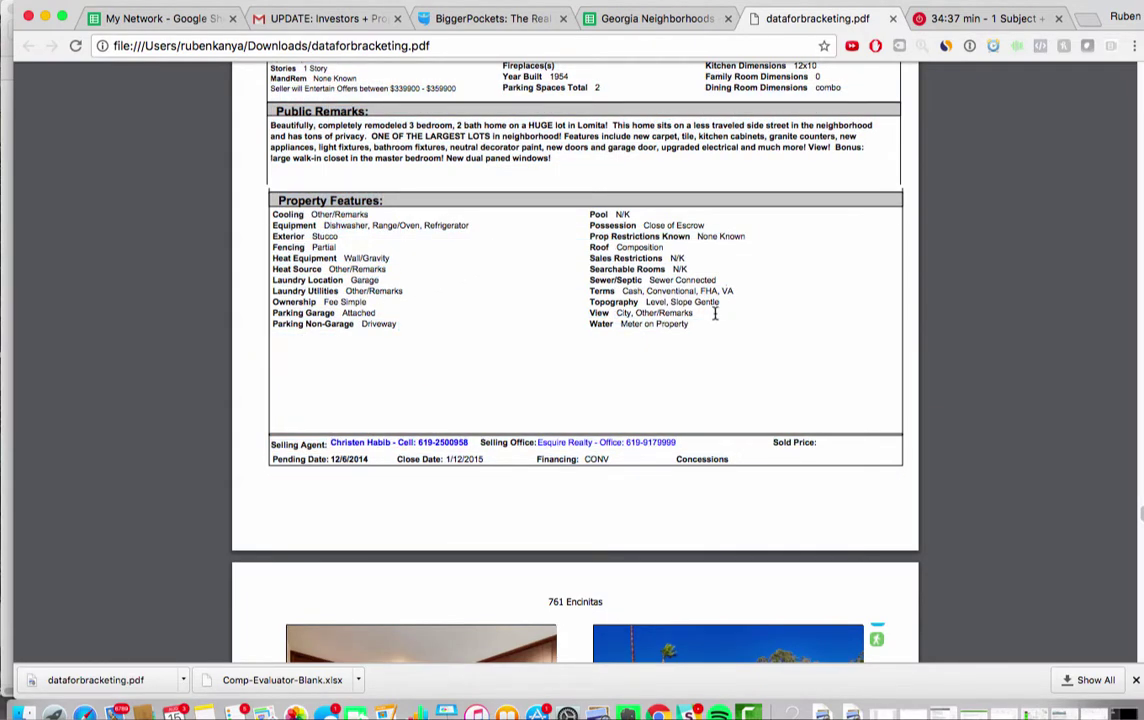
scroll(628, 311, "down", 10)
scroll(629, 310, "up", 8)
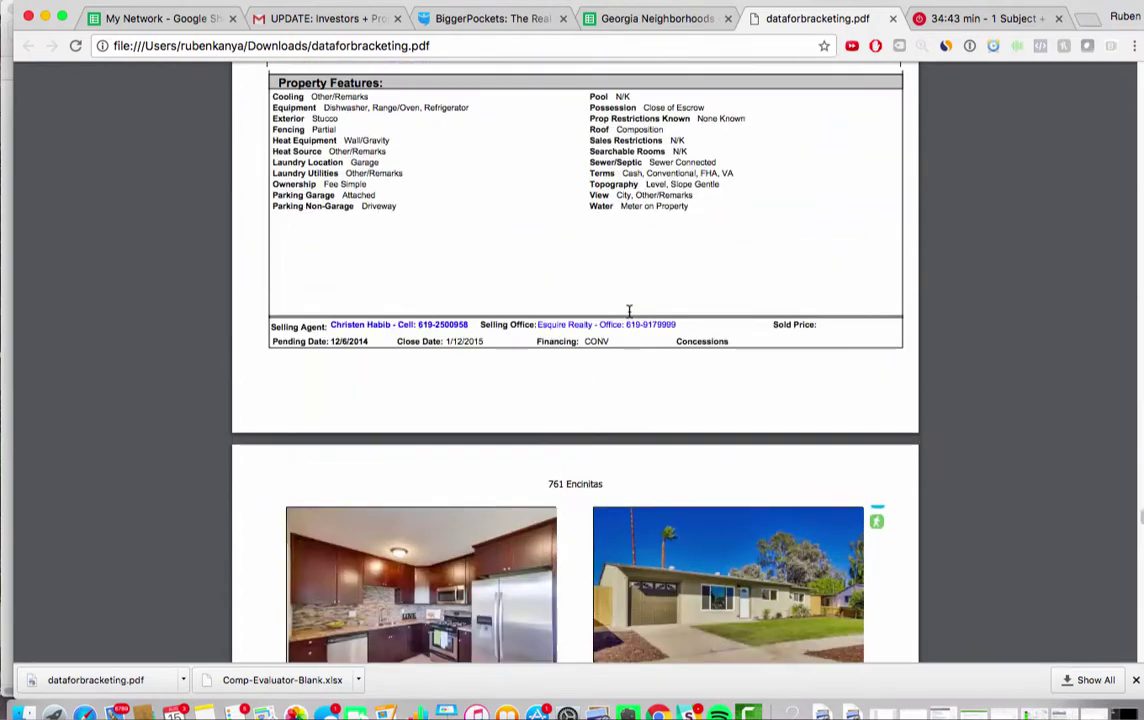
scroll(629, 311, "up", 5)
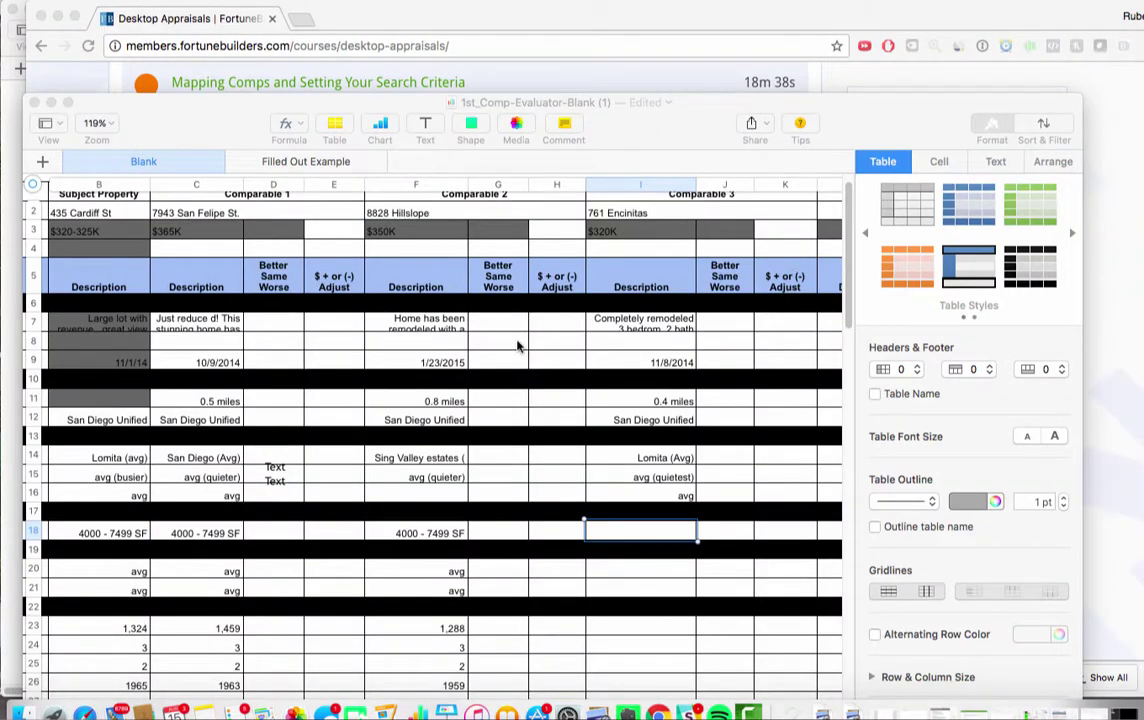
Enter 1236 as Comparable 3's square footage in I23
left_click(405, 530)
scroll(405, 528, "left", 5)
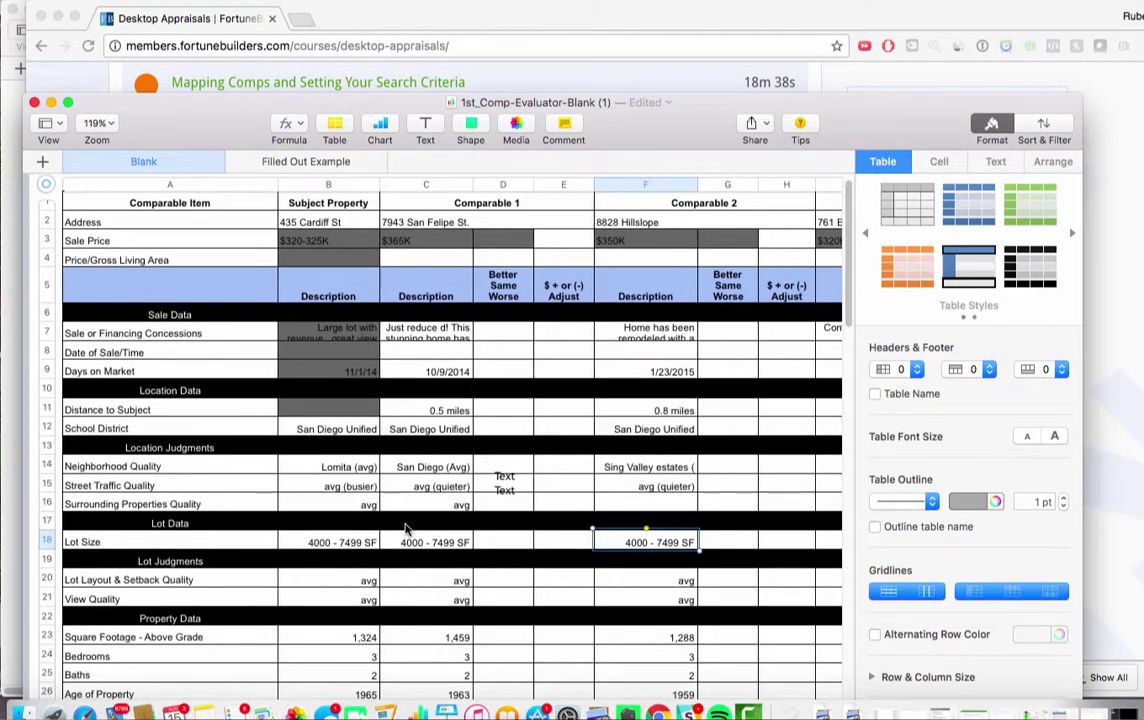
scroll(405, 530, "down", 5)
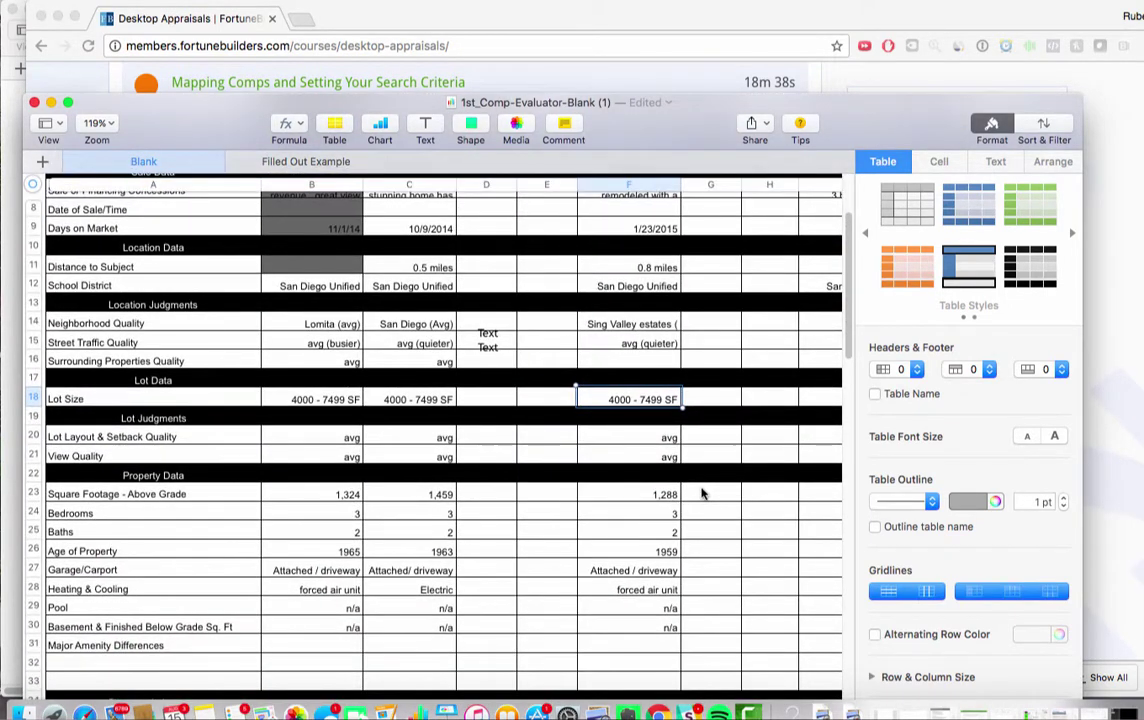
scroll(740, 500, "right", 3)
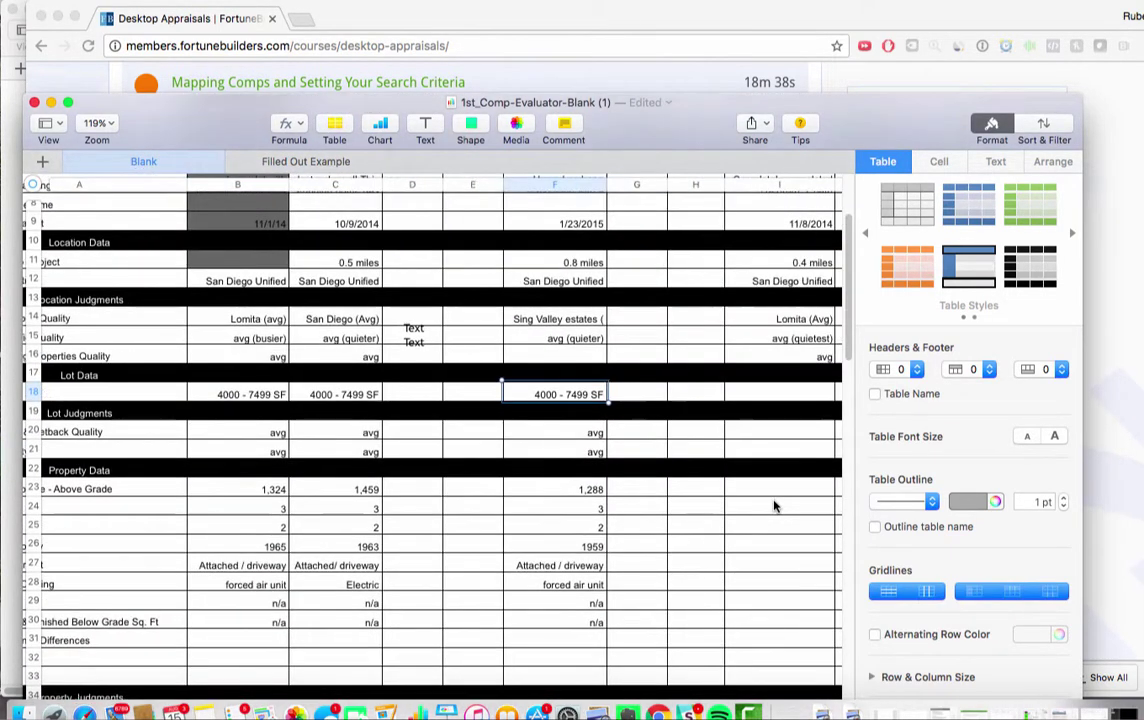
left_click(763, 489)
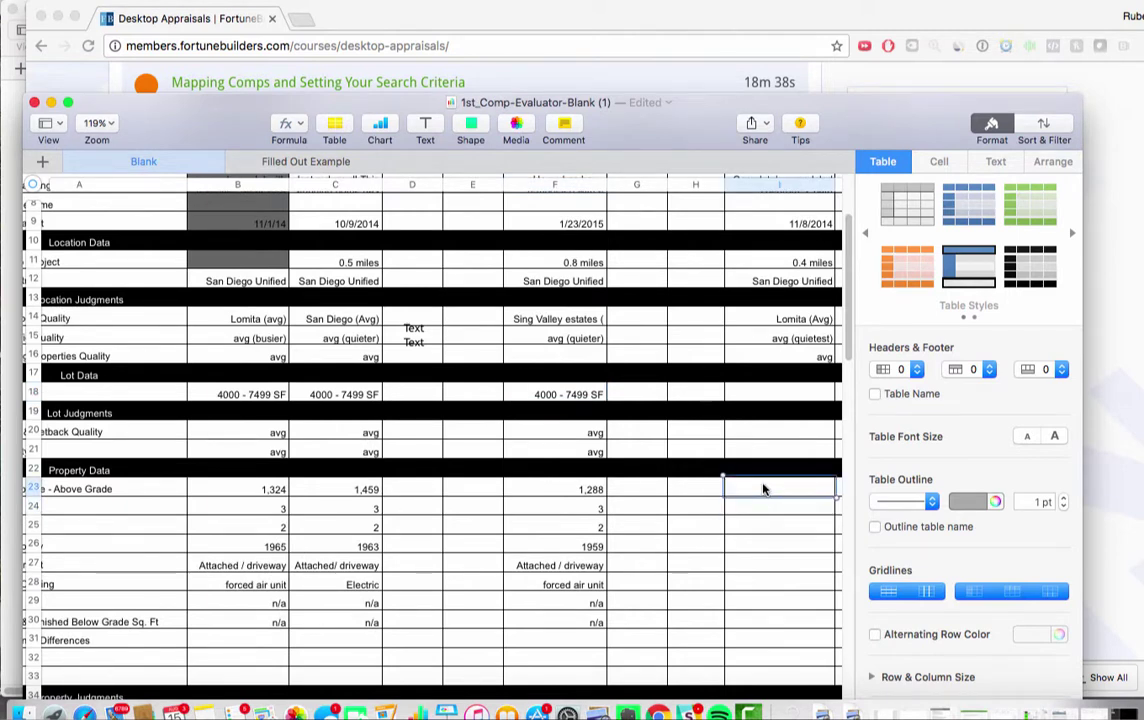
type("1236")
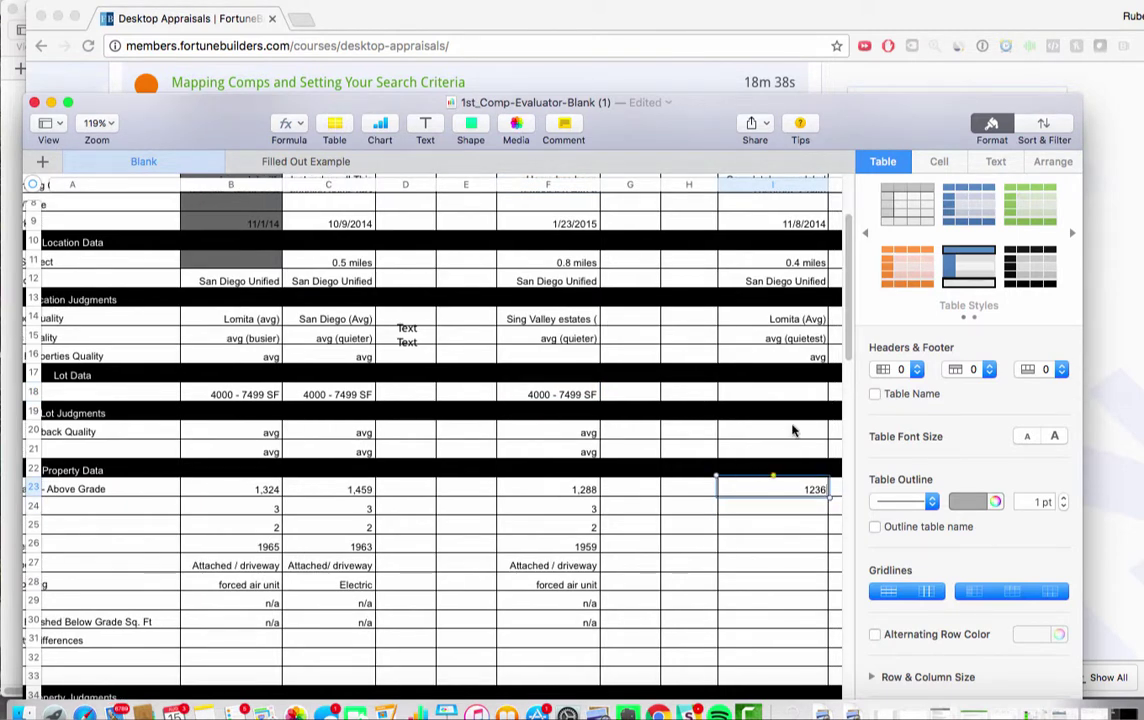
left_click(792, 430)
Fill Comparable 3's lot layout (I20) and view quality (I21) with avg
scroll(797, 469, "left", 2)
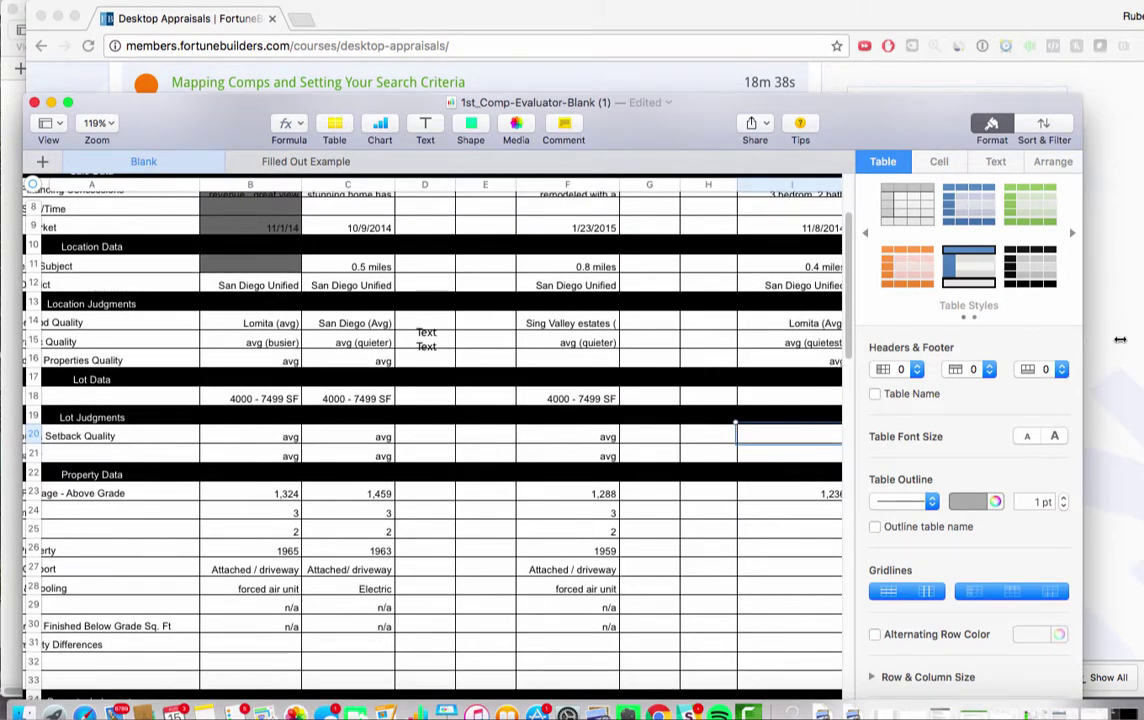
left_click_drag(1083, 340, 1143, 340)
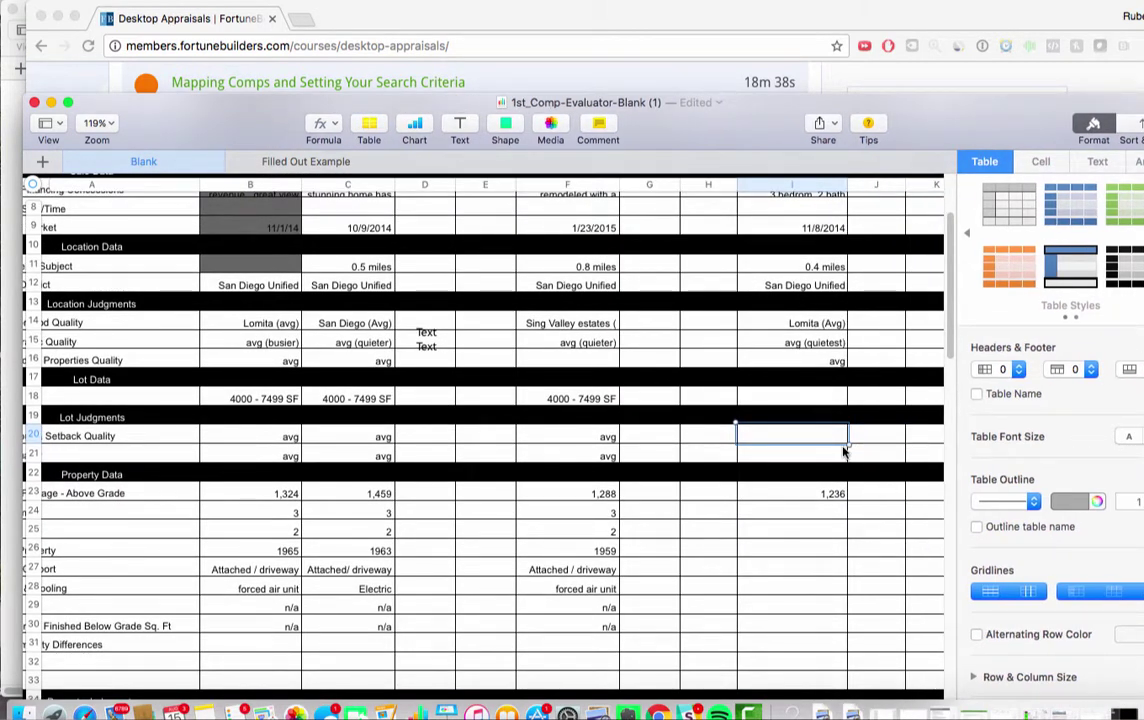
type("avg")
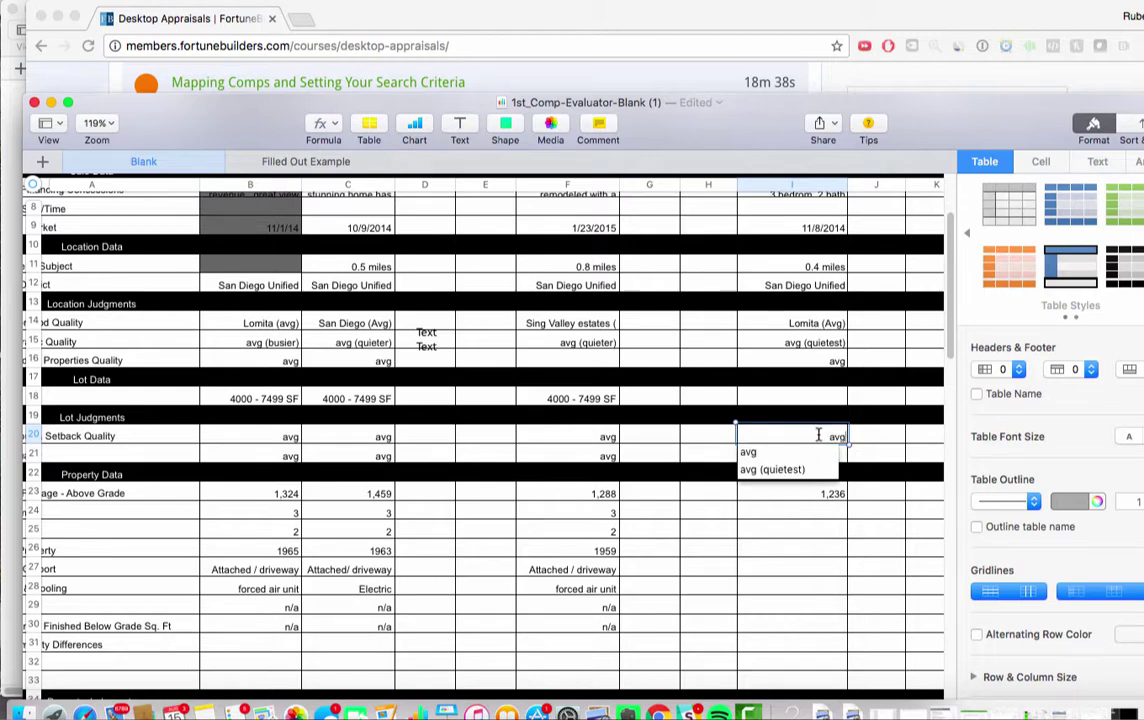
key("Tab")
left_click(818, 457)
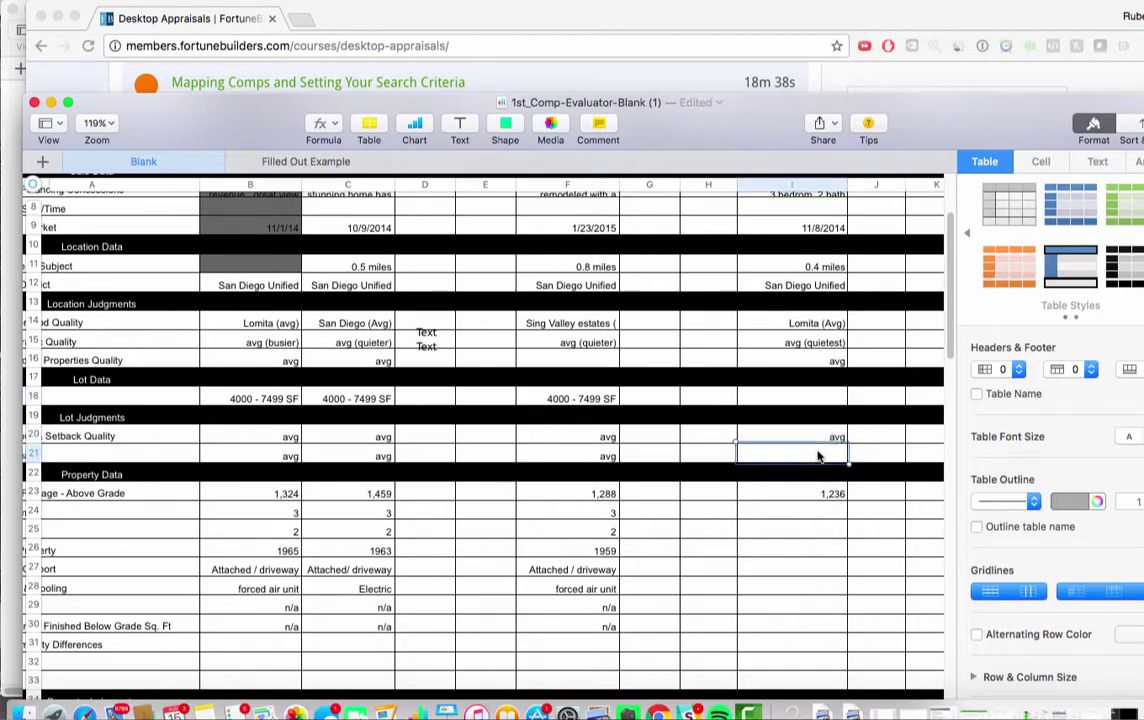
scroll(816, 454, "left", 2)
scroll(816, 455, "right", 5)
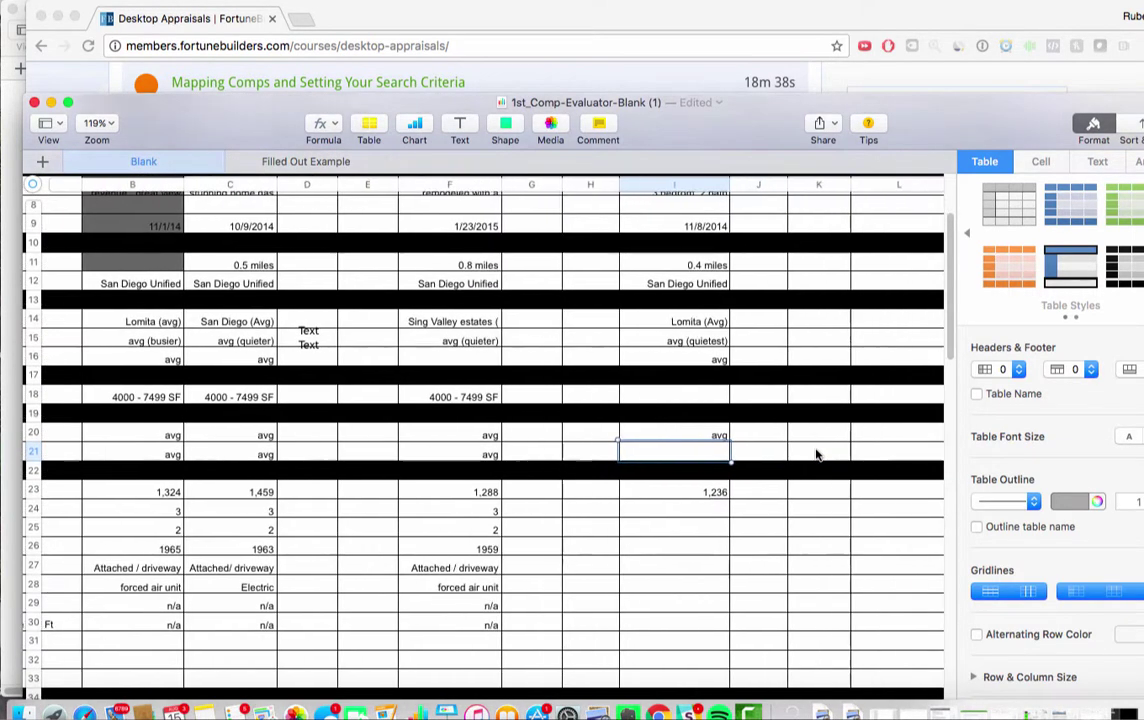
scroll(816, 455, "right", 2)
type("a")
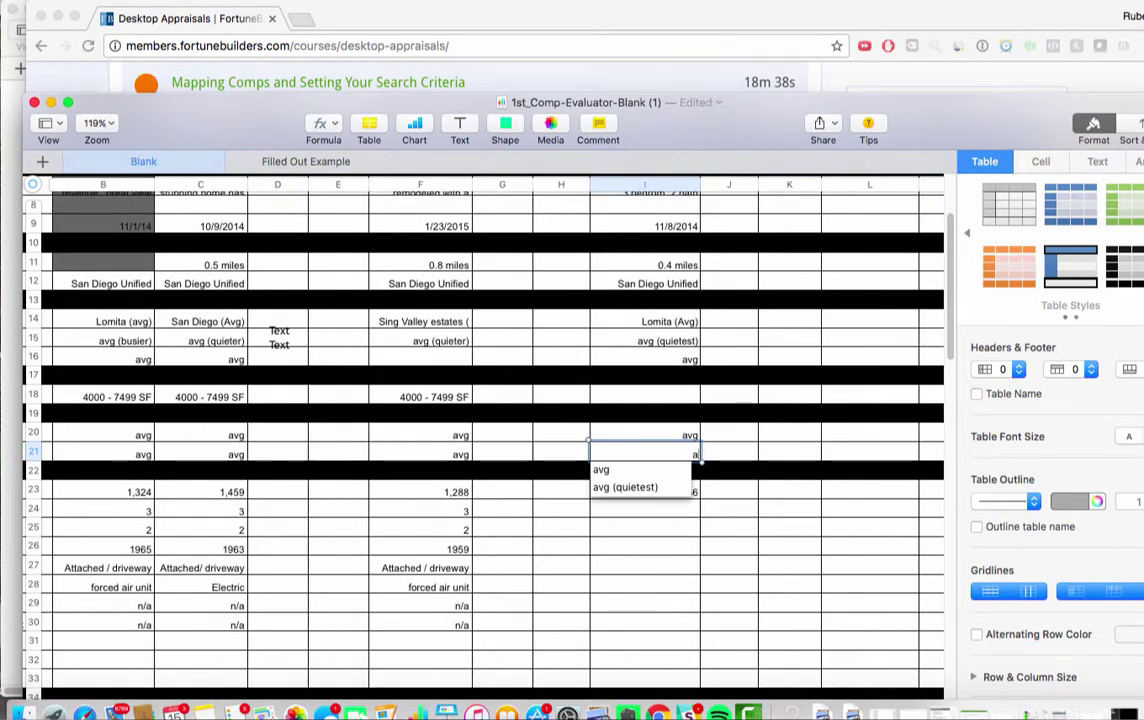
type("vg")
left_click(784, 378)
Fix the 'bedrom' typo in Comparable 3's description cell I7
scroll(692, 390, "up", 4)
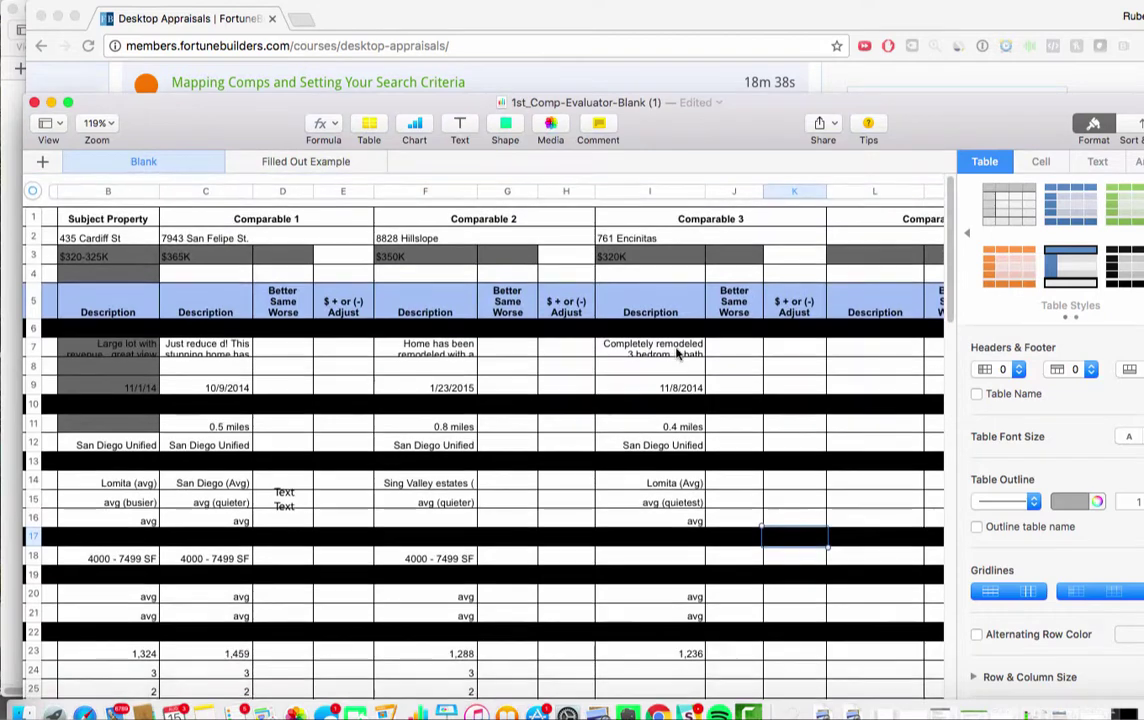
double_click(684, 394)
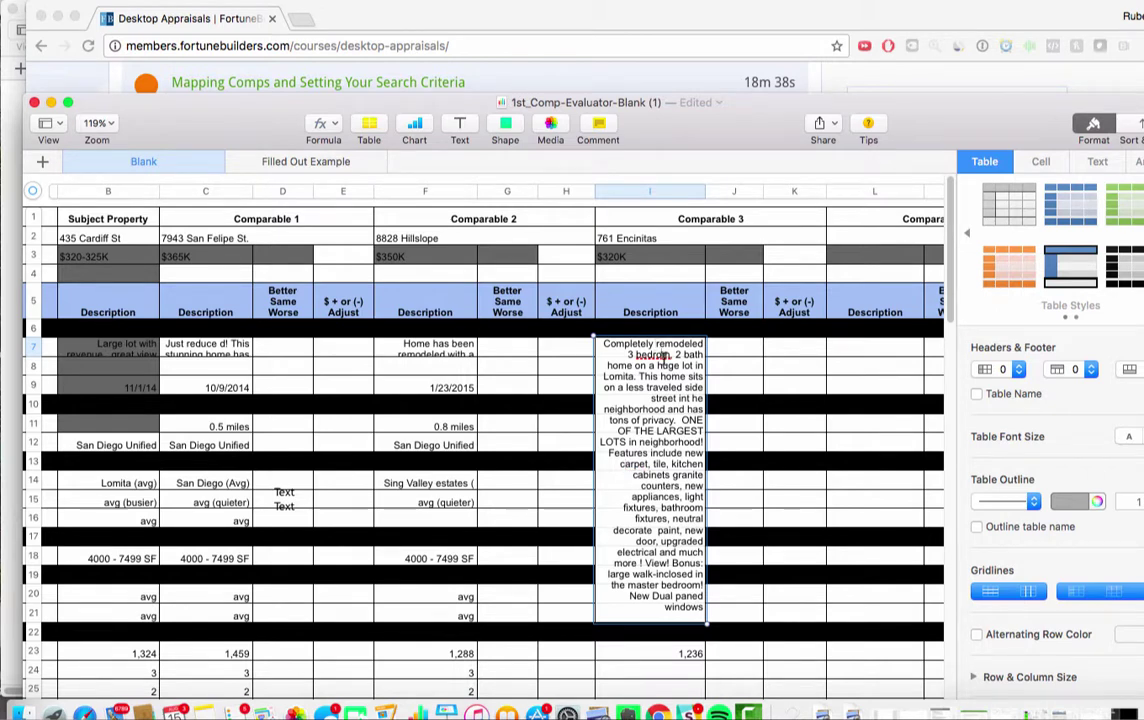
type("o")
left_click(740, 543)
scroll(672, 470, "down", 5)
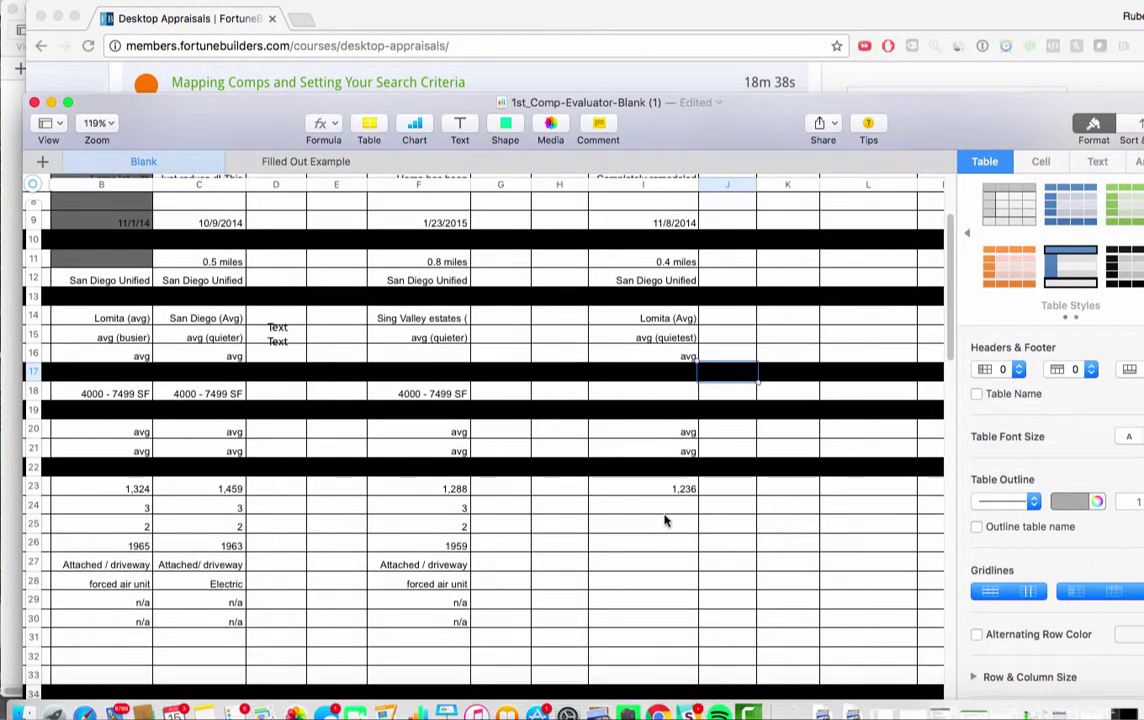
scroll(526, 521, "left", 2)
scroll(526, 521, "up", 1)
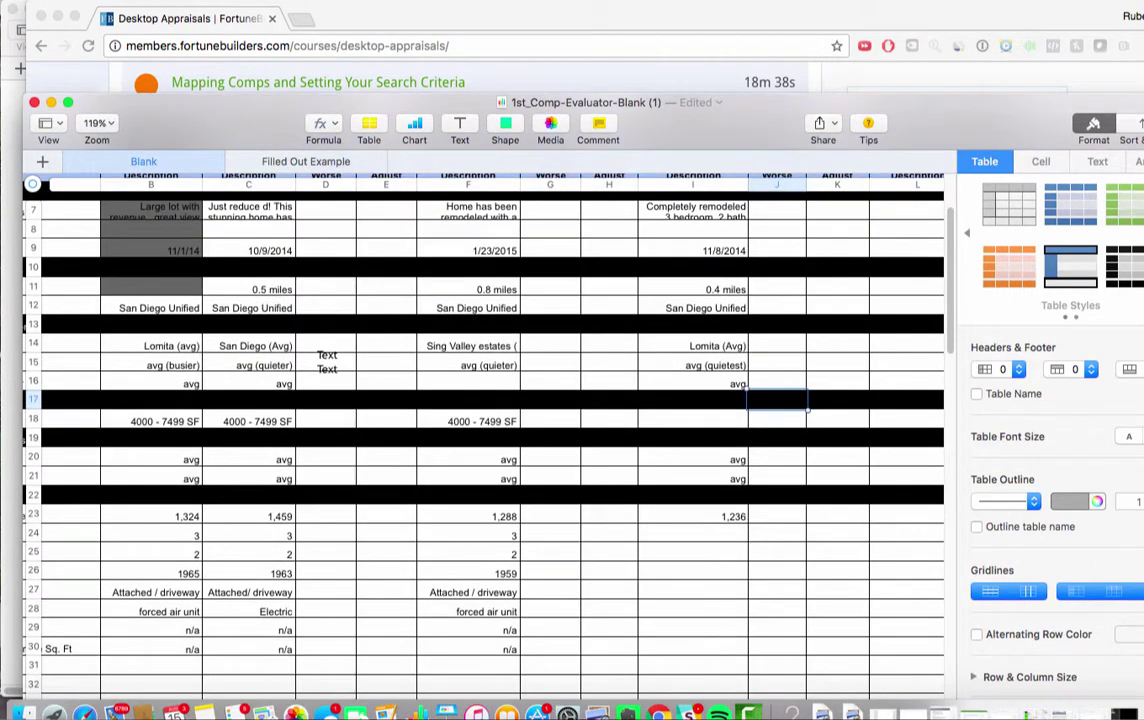
Enter 3 bedrooms, 2 baths and 1954 age for Comparable 3 in I24–I26
left_click(709, 543)
type("3")
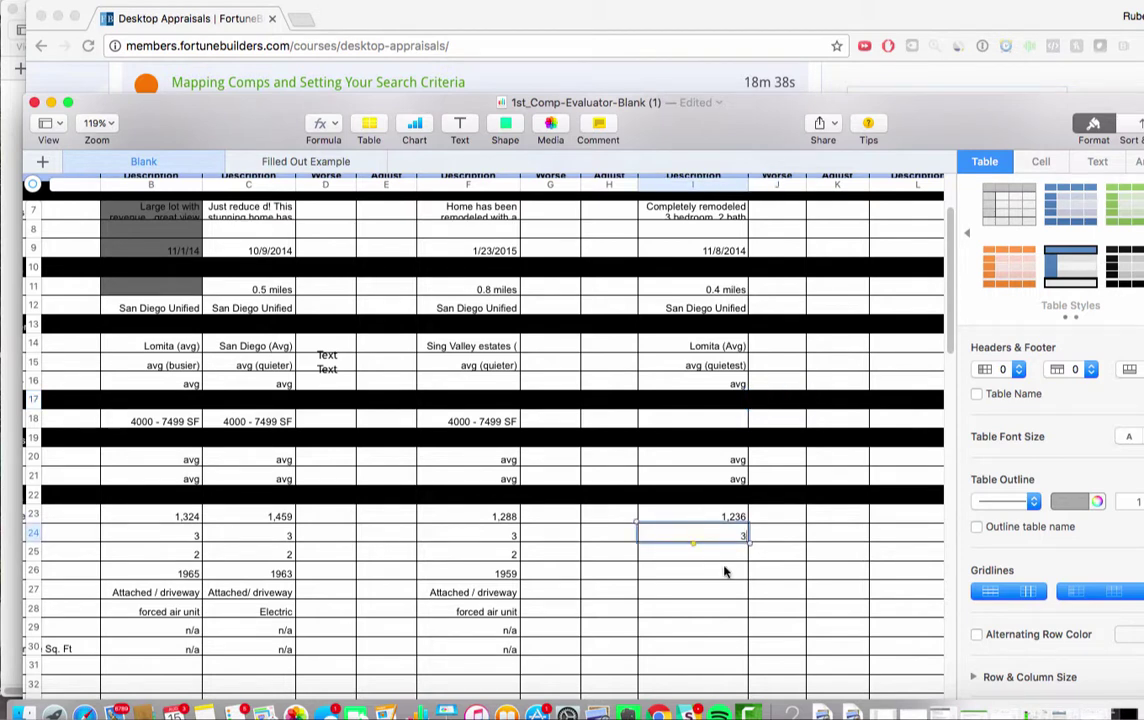
left_click(724, 565)
left_click(722, 552)
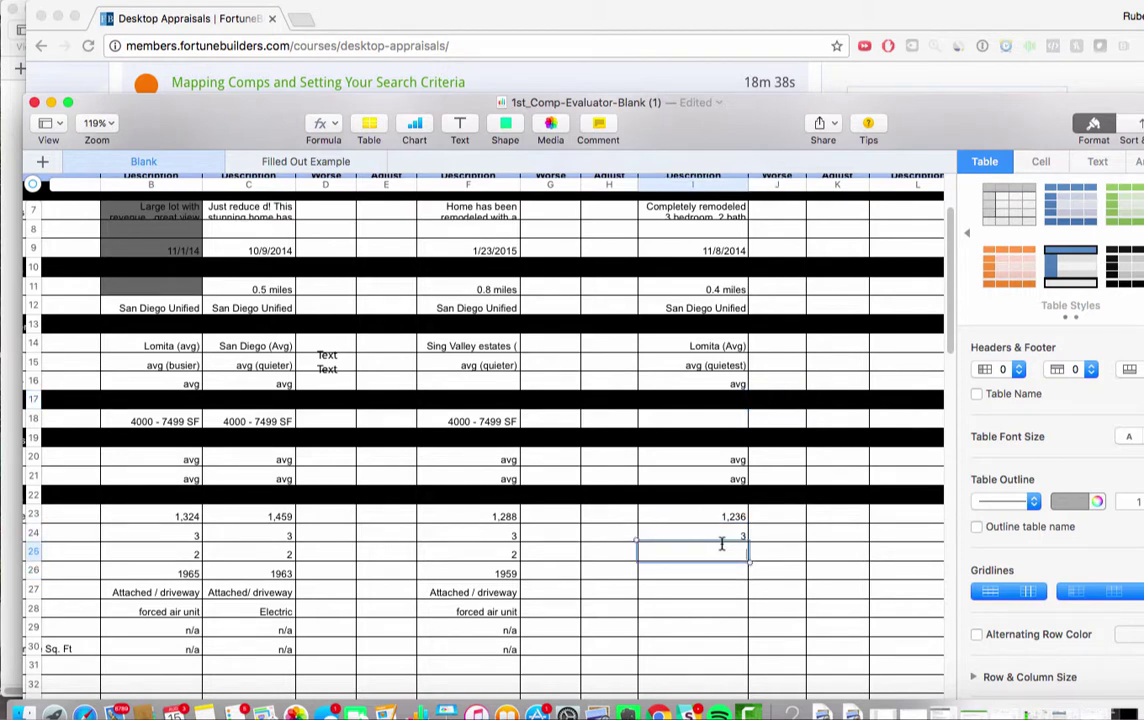
type("2")
left_click(731, 588)
left_click(733, 572)
type("1")
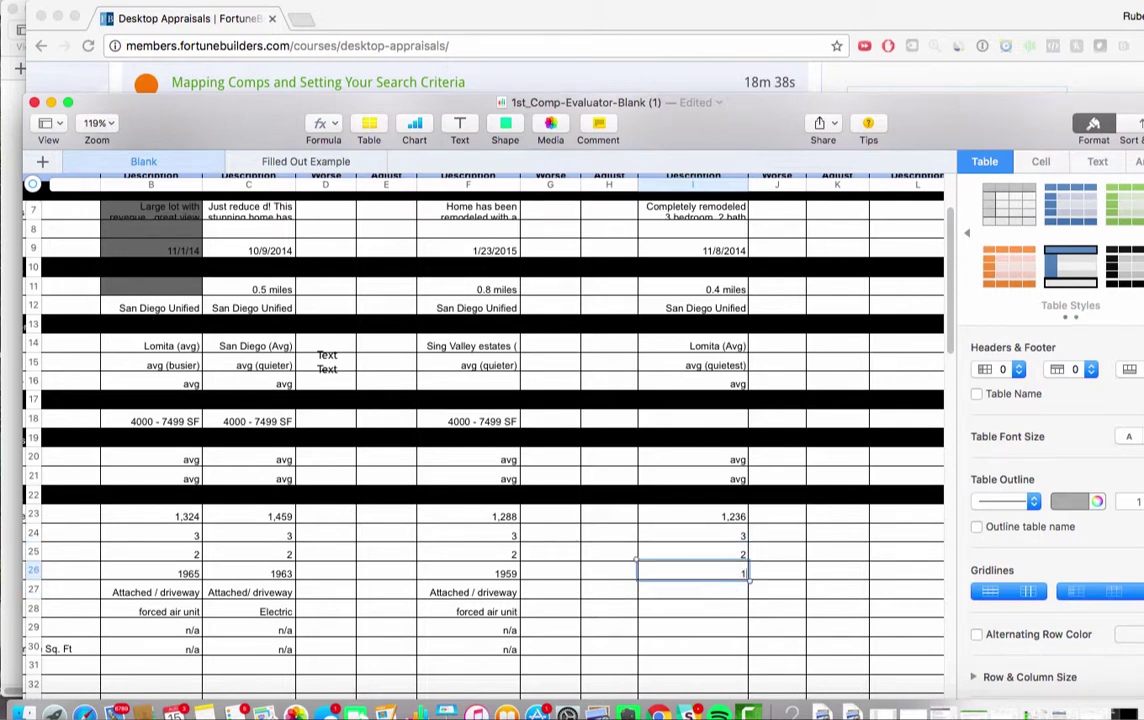
type("954")
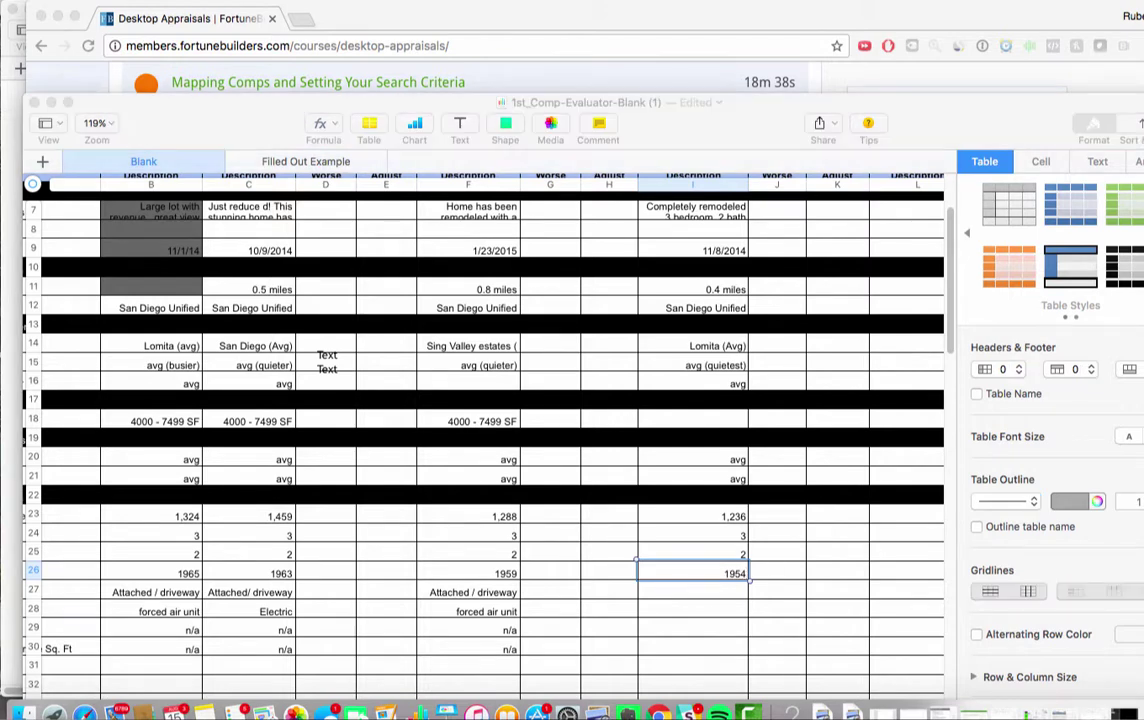
key("super+grave")
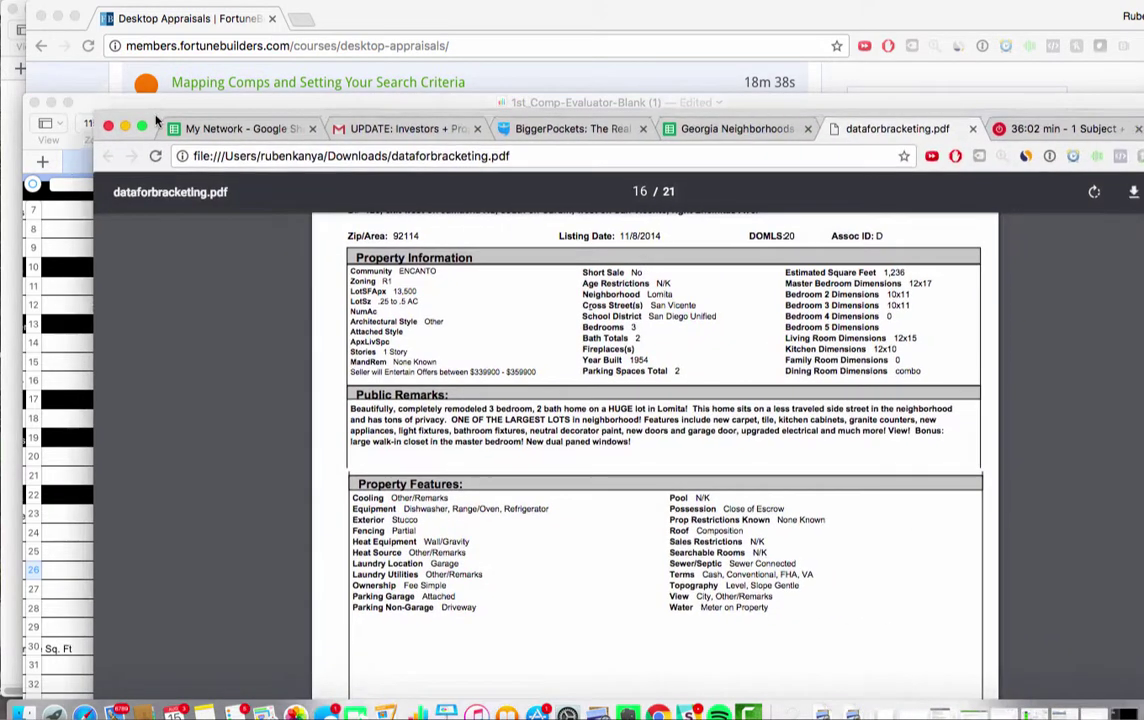
Verify the listing's Year Built 1954 line, then move the PDF window aside to reveal Numbers
scroll(407, 352, "up", 10)
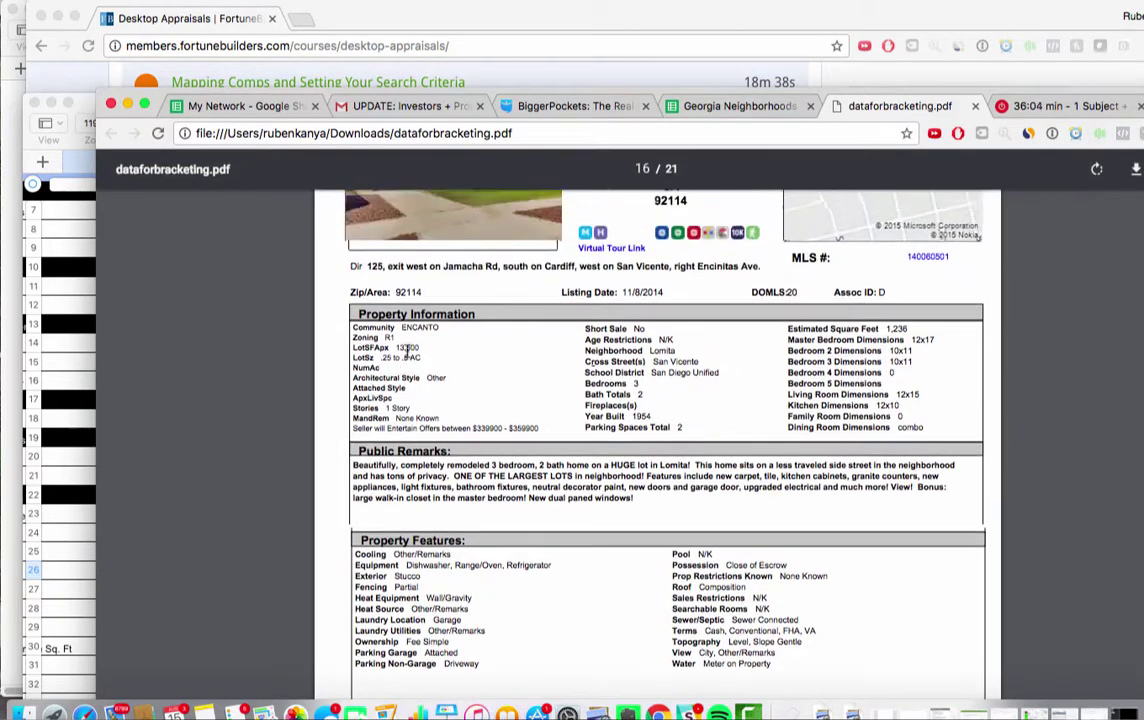
scroll(407, 352, "down", 5)
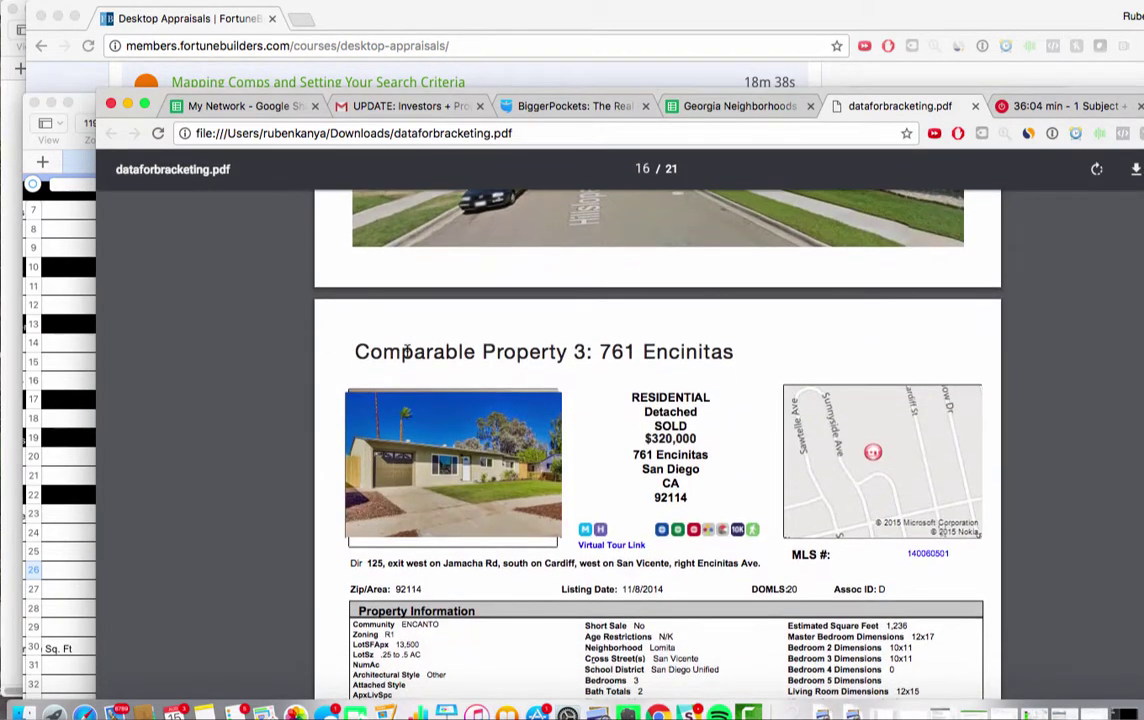
scroll(611, 472, "down", 10)
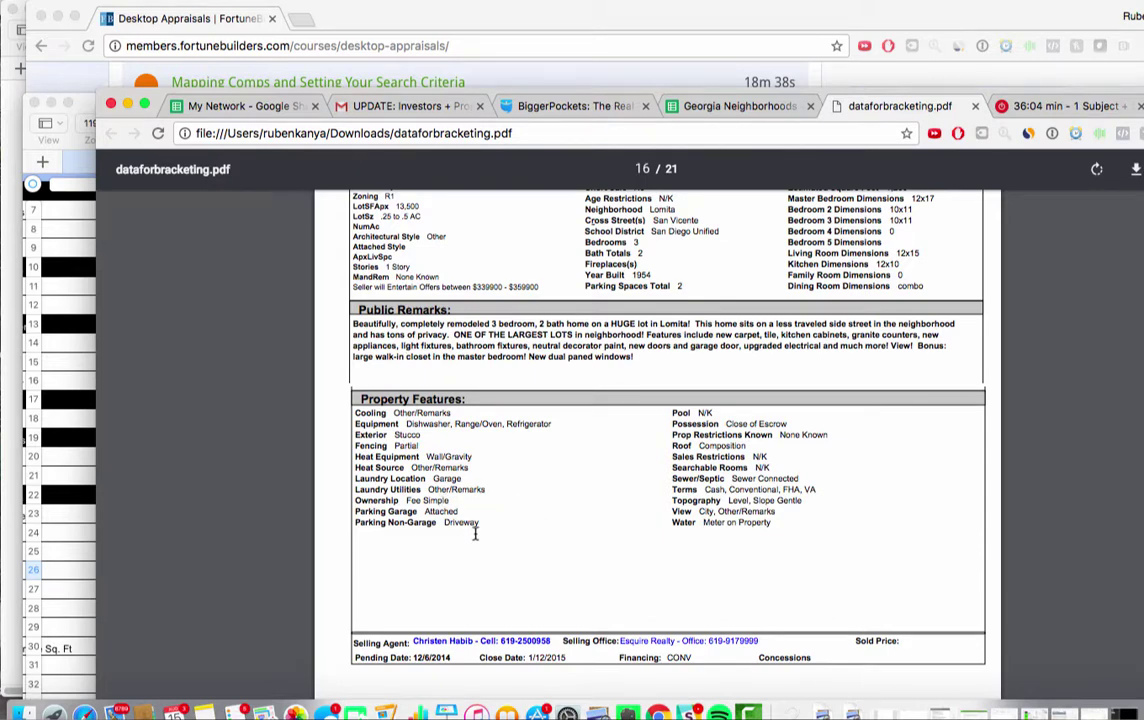
scroll(703, 321, "up", 4)
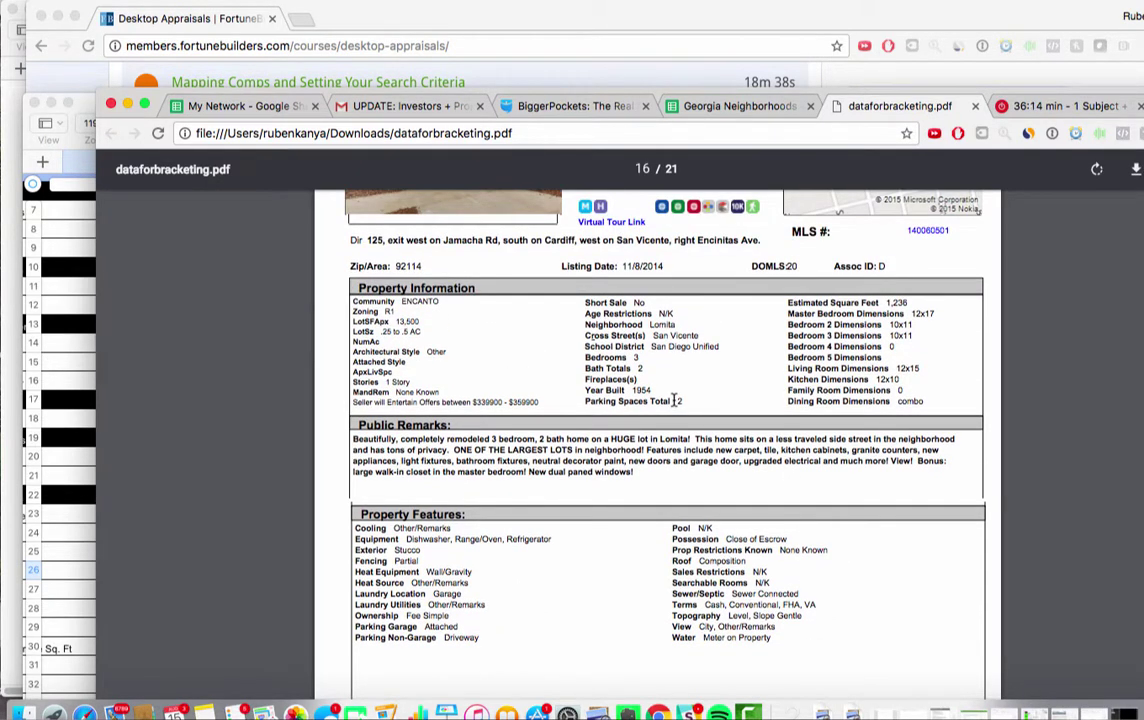
scroll(541, 409, "up", 3)
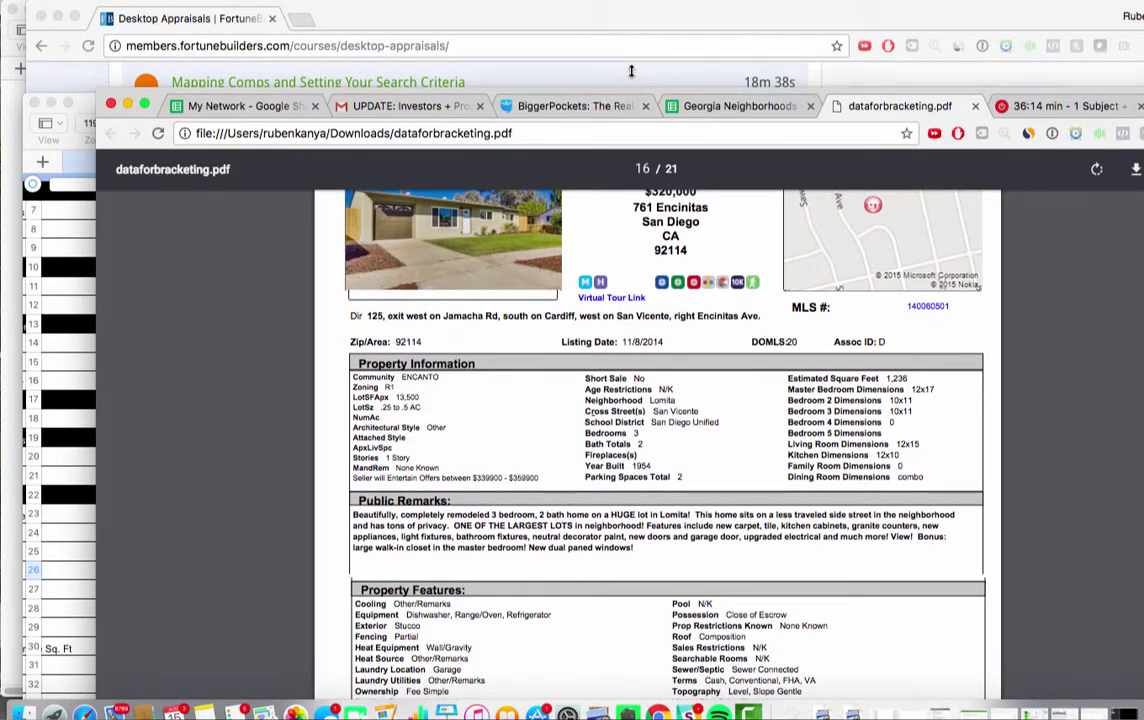
left_click_drag(631, 98, 625, 11)
scroll(581, 307, "down", 1)
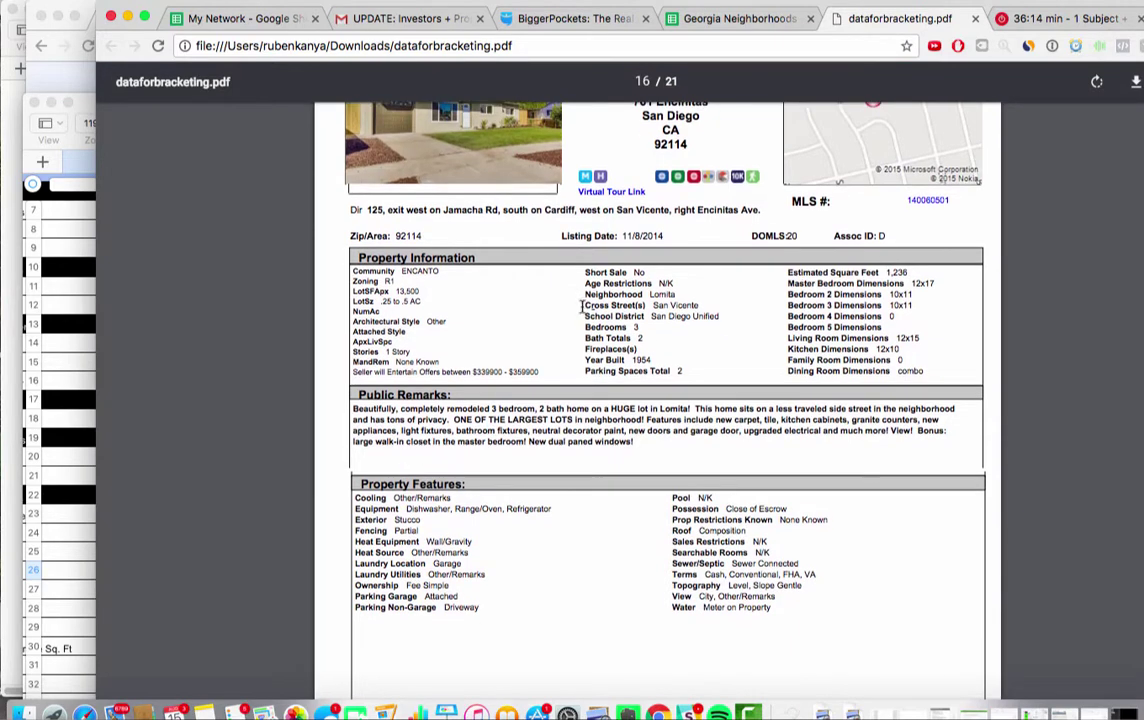
left_click_drag(670, 372, 530, 291)
left_click(638, 373)
left_click_drag(145, 16, 828, 188)
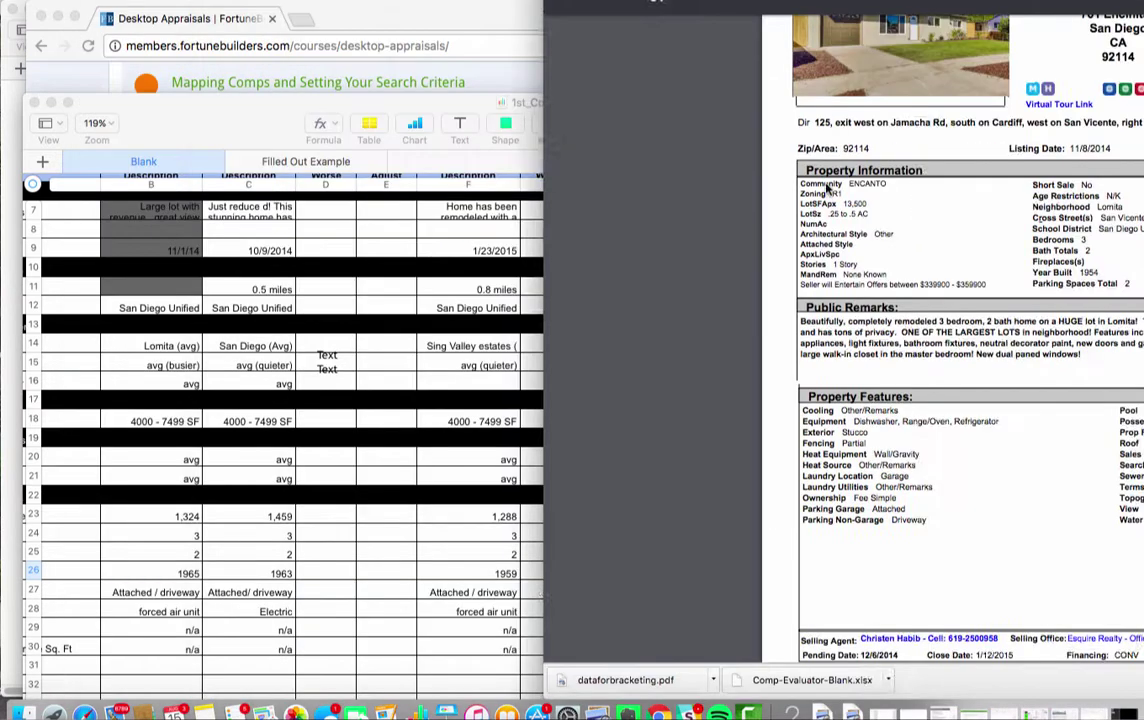
left_click(503, 437)
scroll(493, 523, "left", 3)
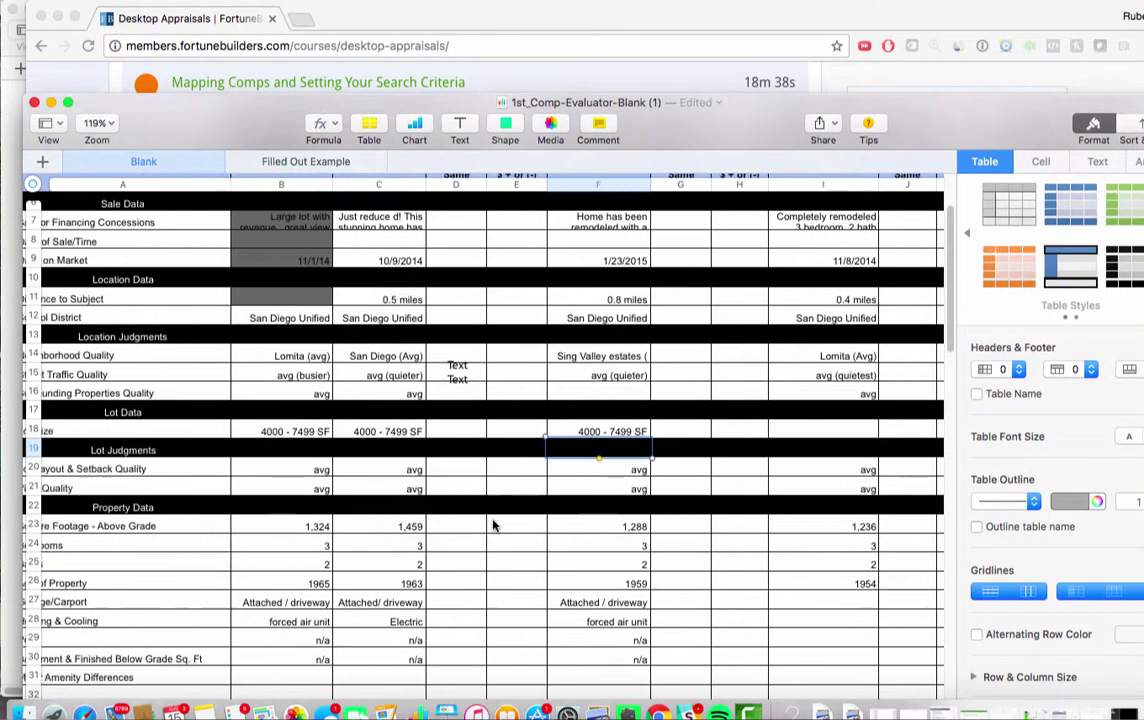
scroll(493, 525, "left", 2)
scroll(493, 525, "down", 1)
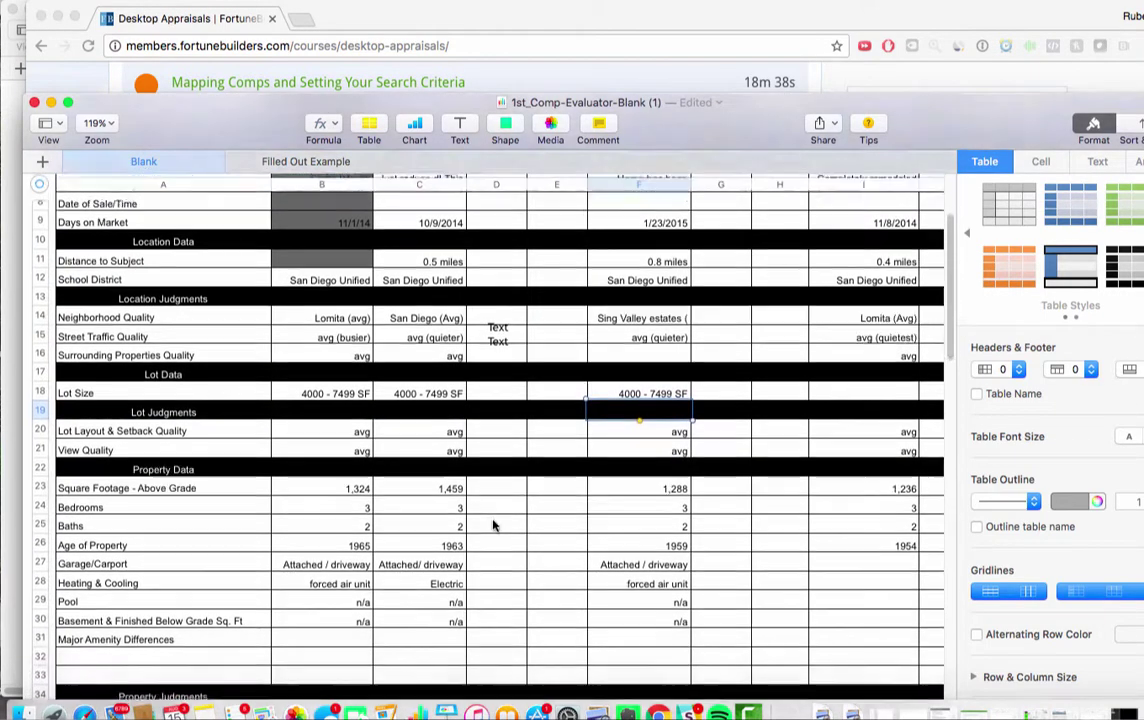
scroll(493, 525, "down", 1)
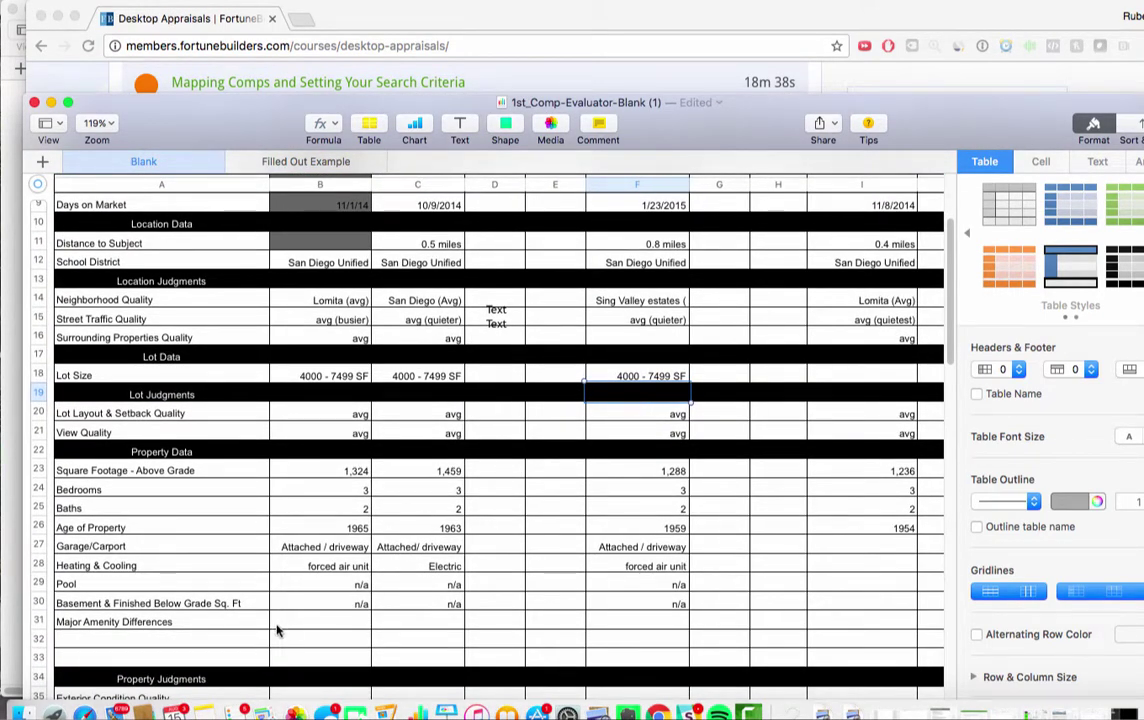
double_click(225, 641)
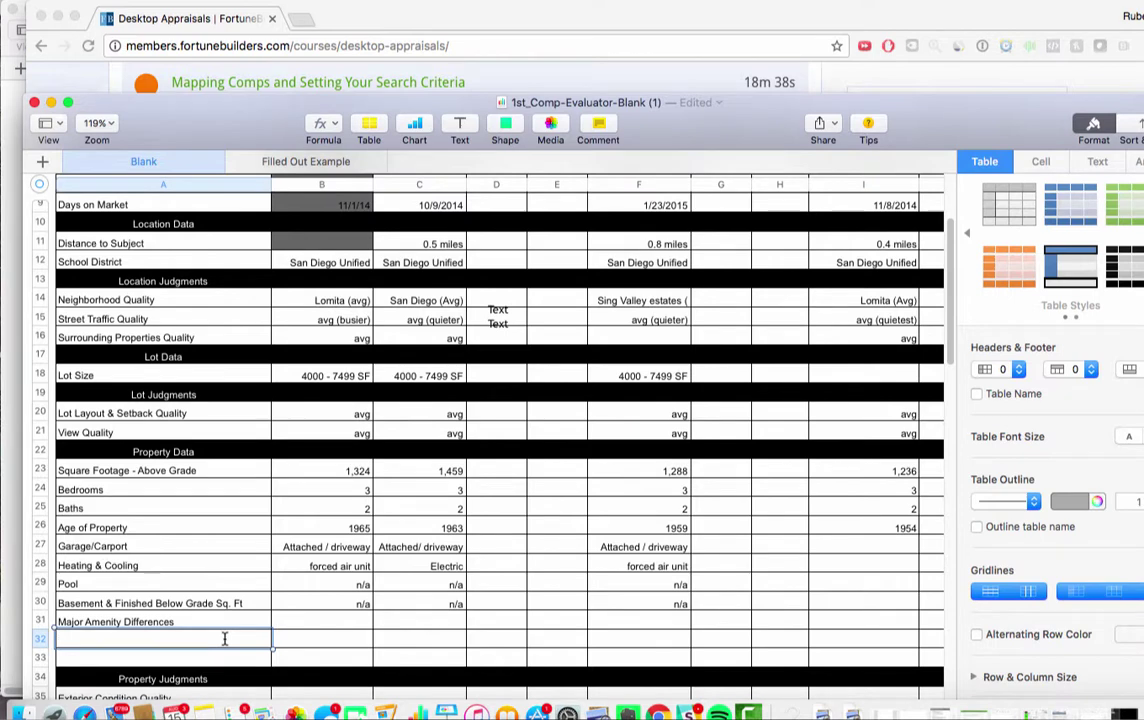
left_click(361, 637)
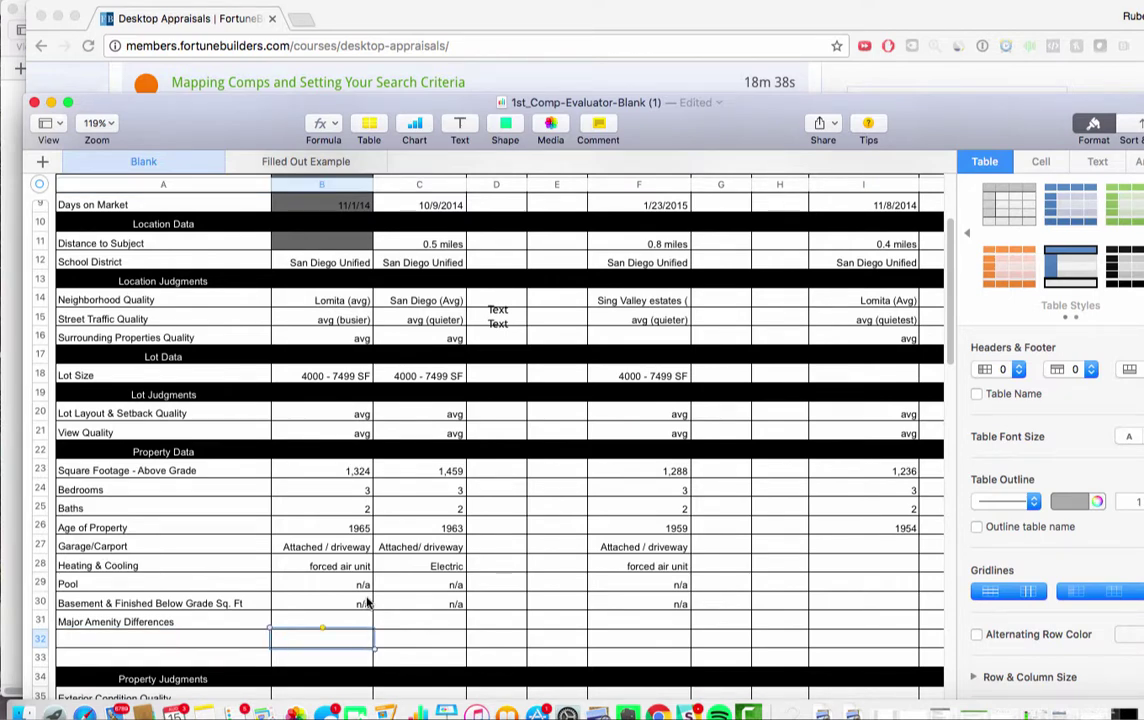
scroll(400, 590, "down", 3)
scroll(421, 560, "right", 3)
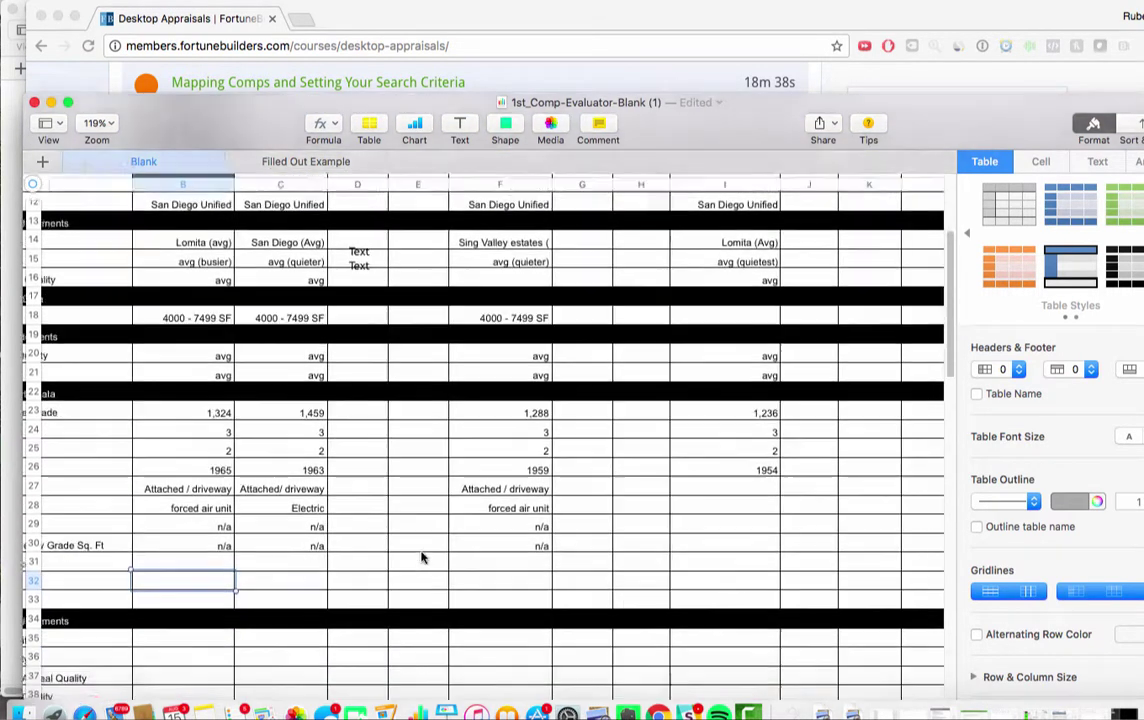
scroll(421, 558, "right", 2)
left_click(690, 488)
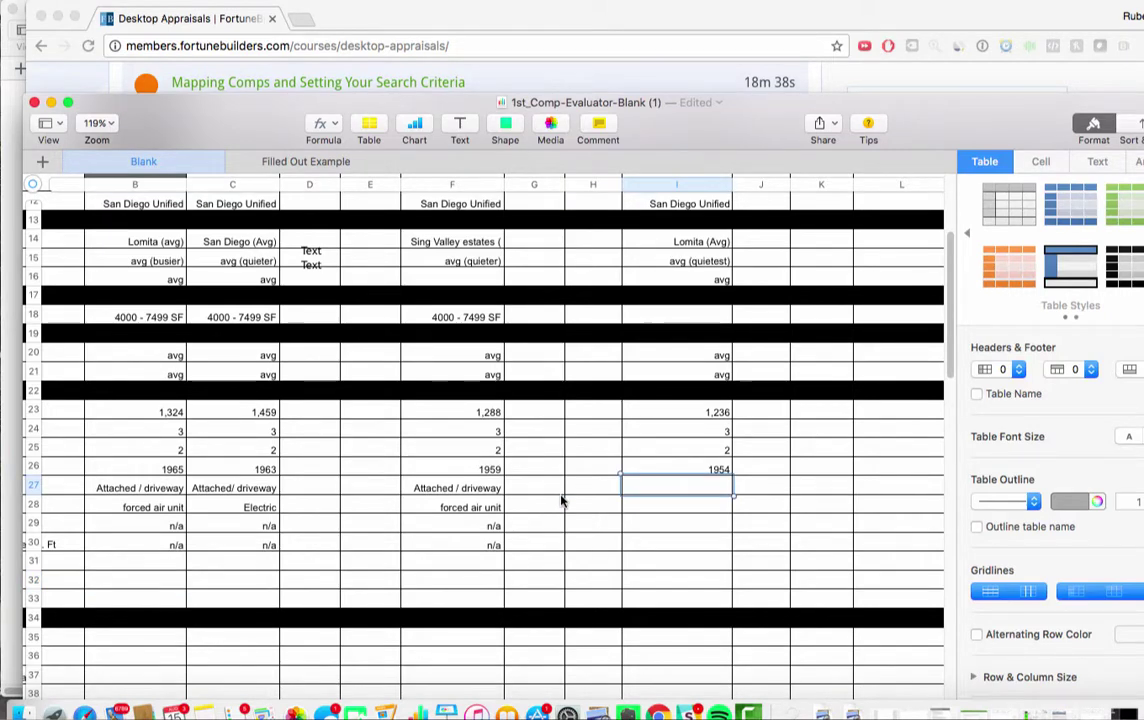
scroll(561, 501, "left", 3)
scroll(561, 501, "up", 1)
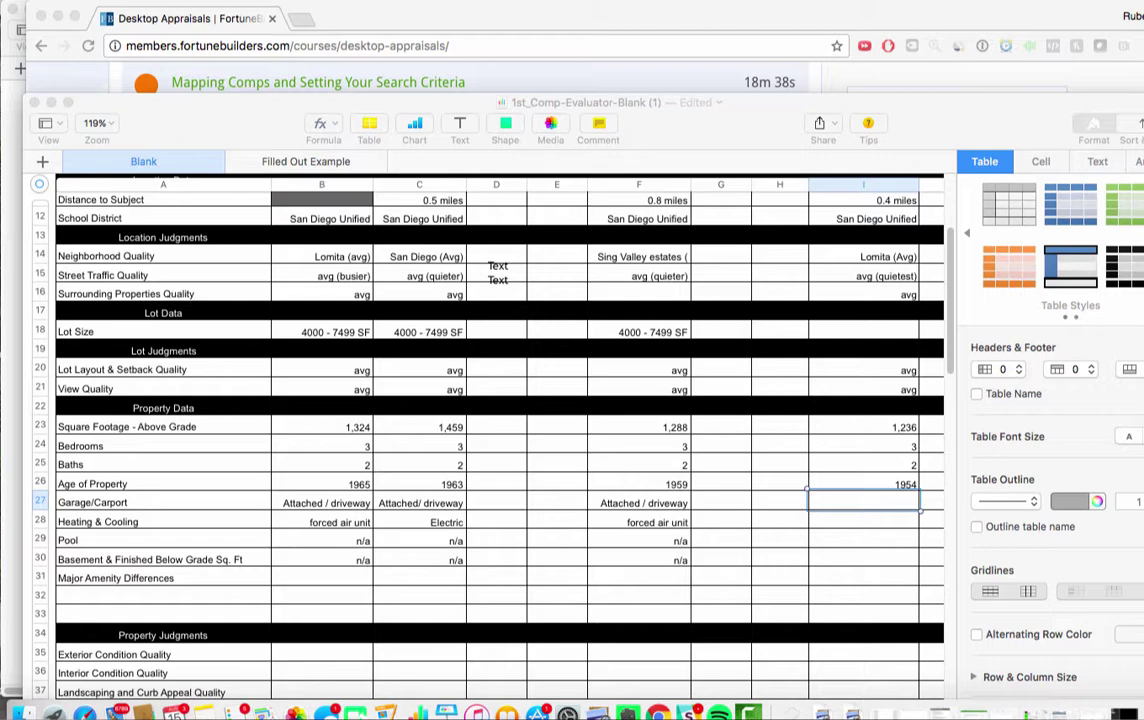
Copy 'Attached / driveway' from F27 into Comparable 3's Garage/Carport cell I27
left_click(603, 500)
double_click(634, 500)
key("super+c")
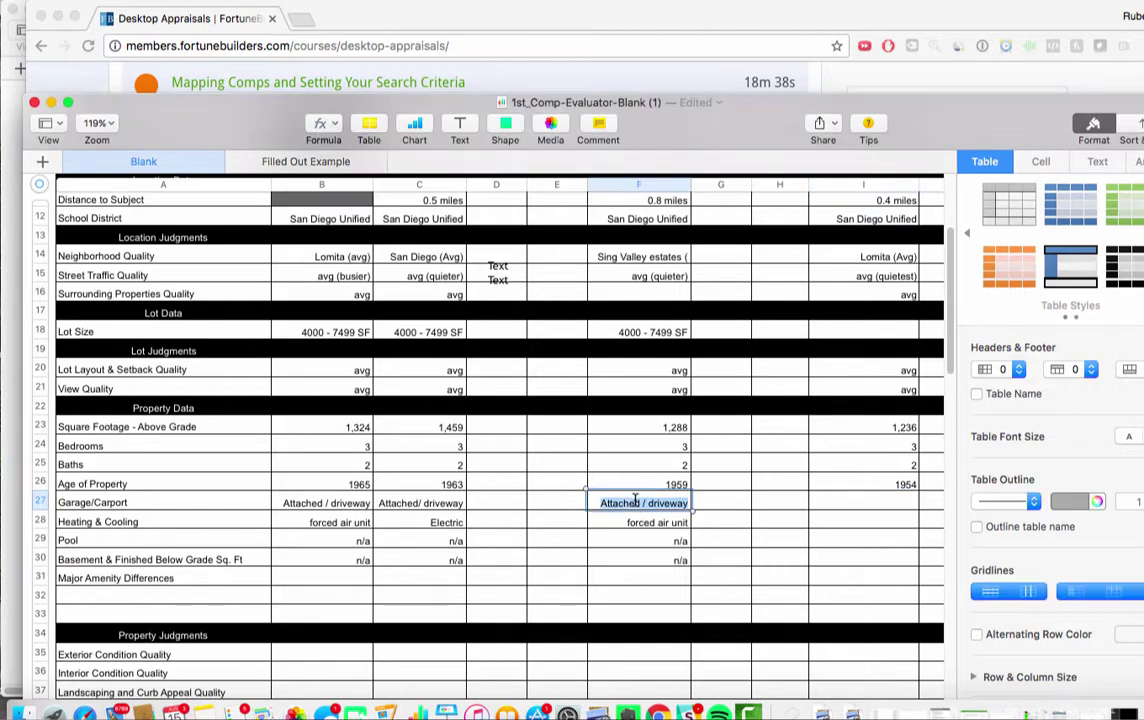
left_click(896, 484)
left_click(897, 510)
key("super+v")
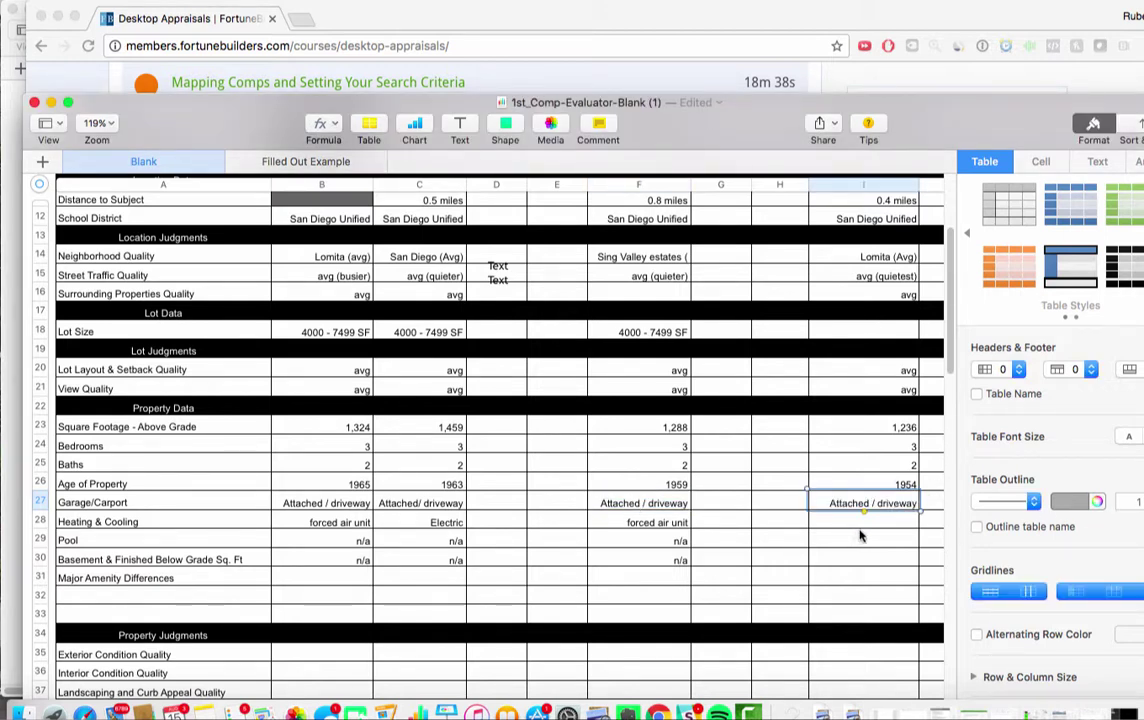
Enter 'Wall / Gravity' for heating and cooling and 'n/a' for pool in Comparable 3
left_click(867, 527)
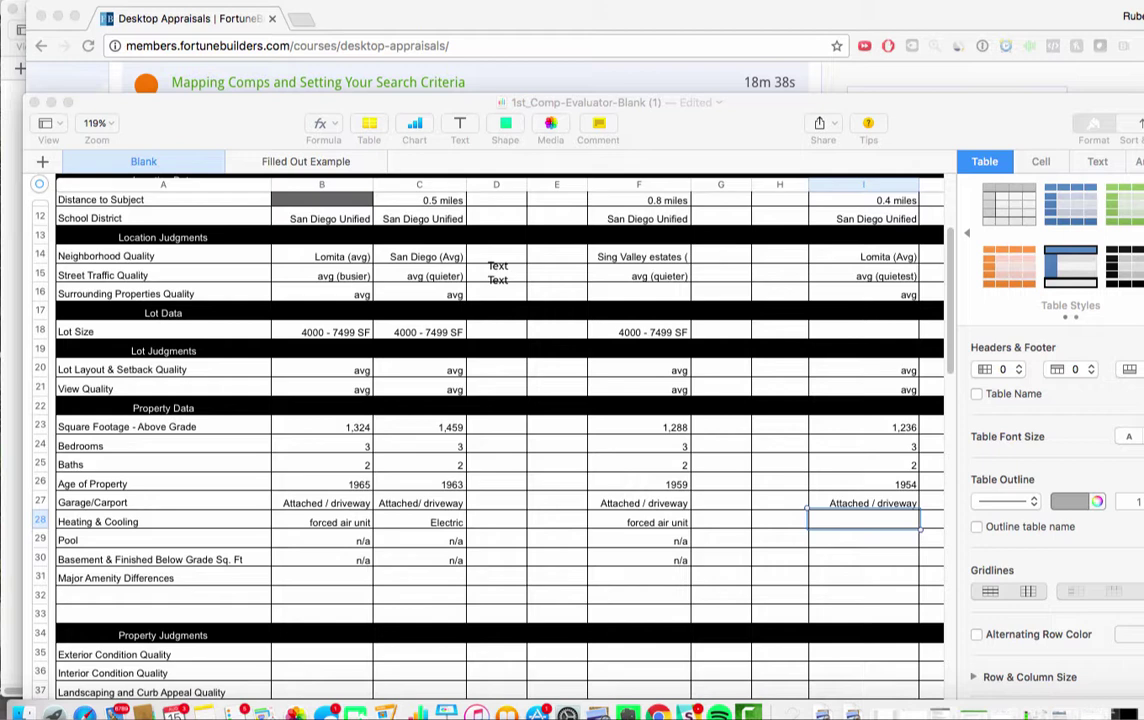
left_click(852, 519)
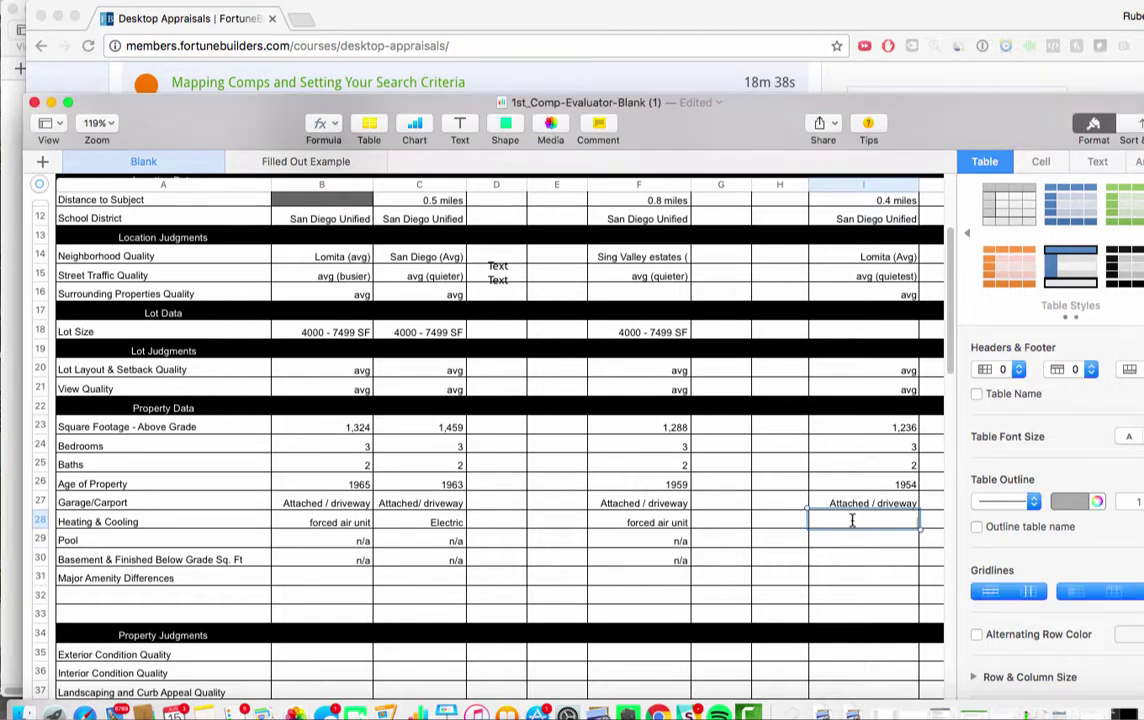
type("Wall / Gravity")
key("Return")
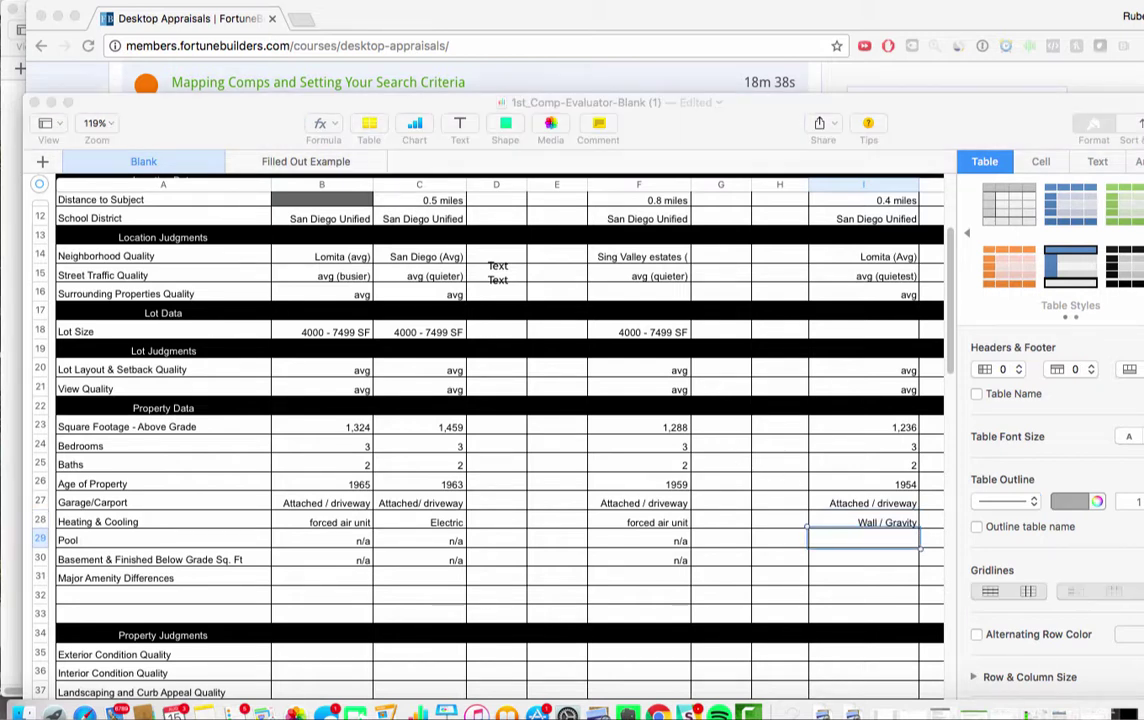
left_click(855, 533)
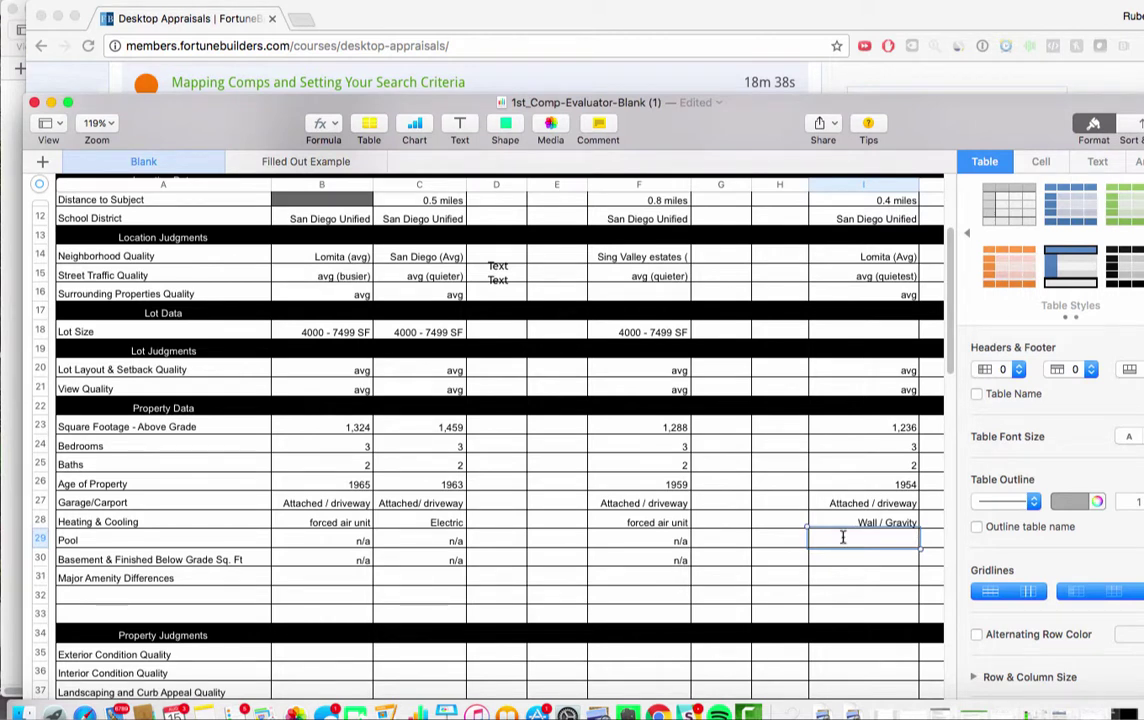
type("n/a")
left_click(852, 560)
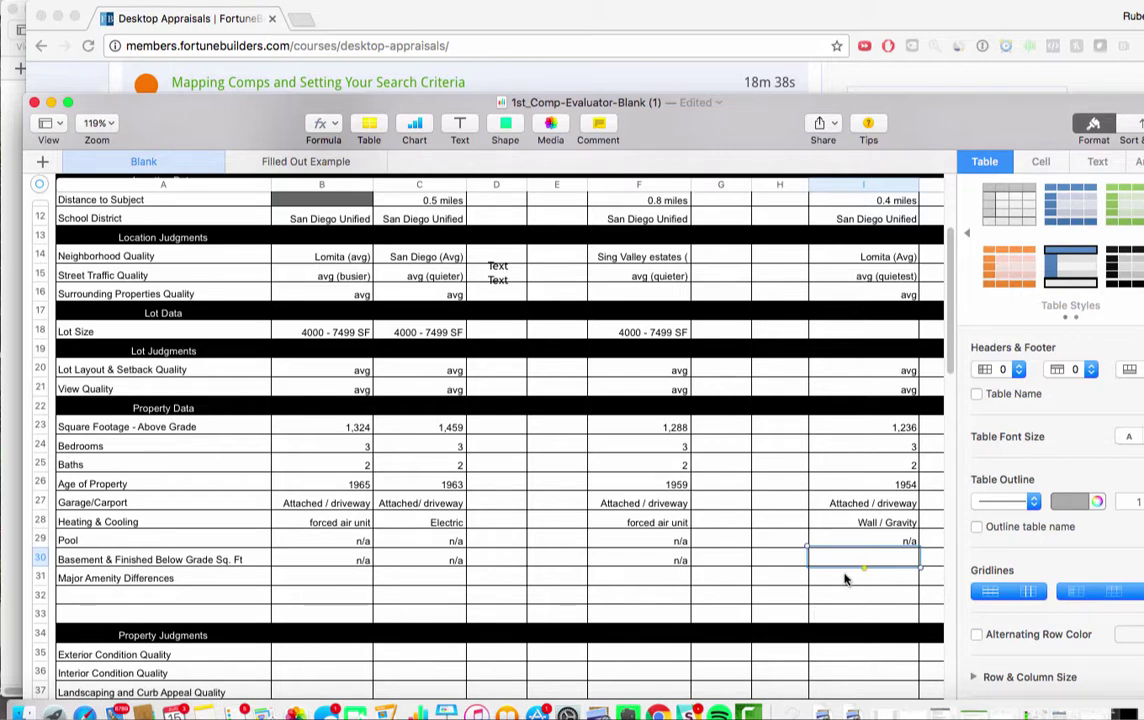
left_click(858, 580)
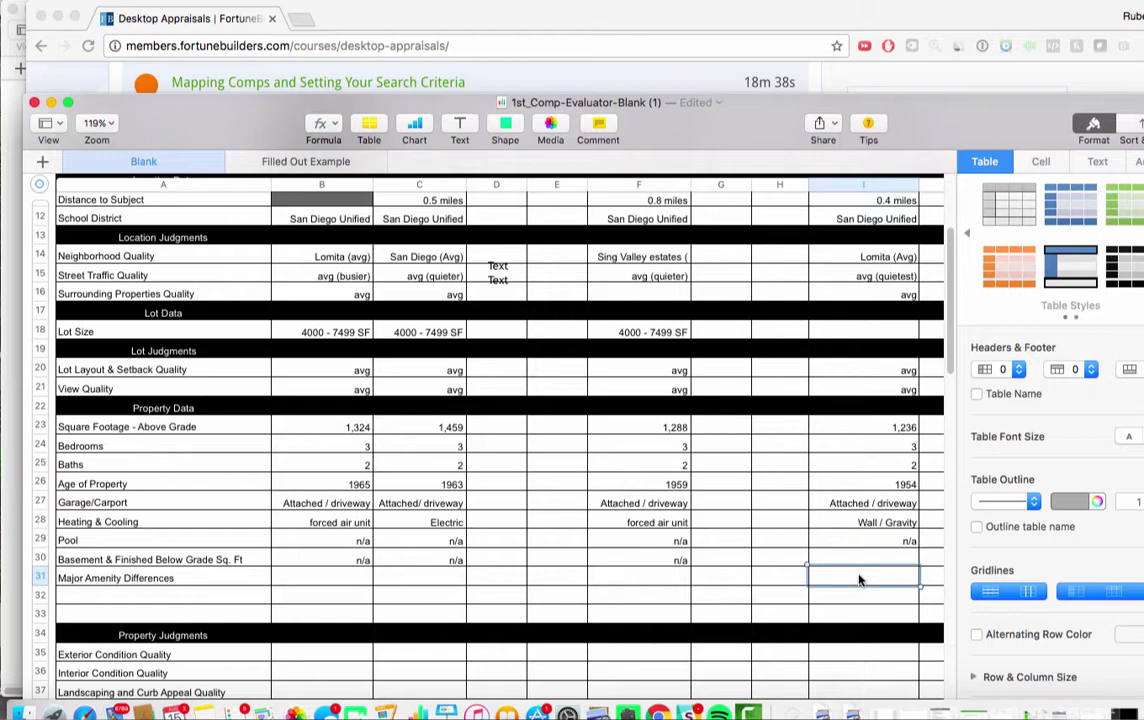
left_click(869, 560)
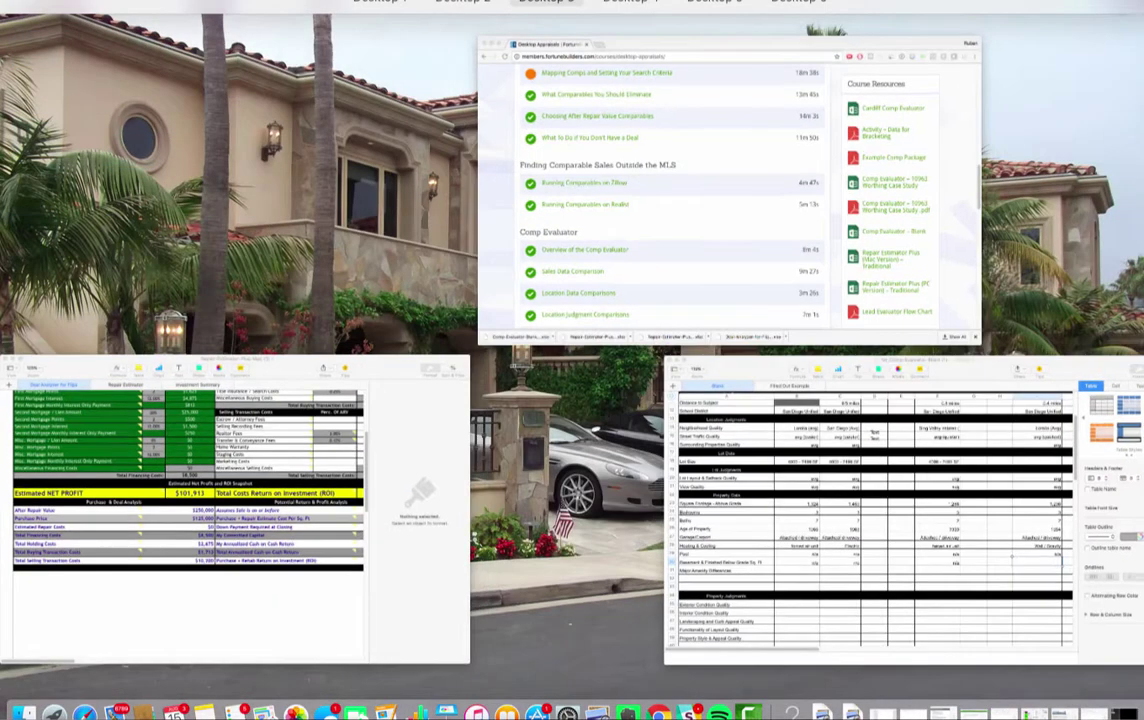
Browse the open Numbers and Chrome windows, opening the Desktop Appraisals course page
key("Escape")
key("ctrl+Down")
left_click(677, 100)
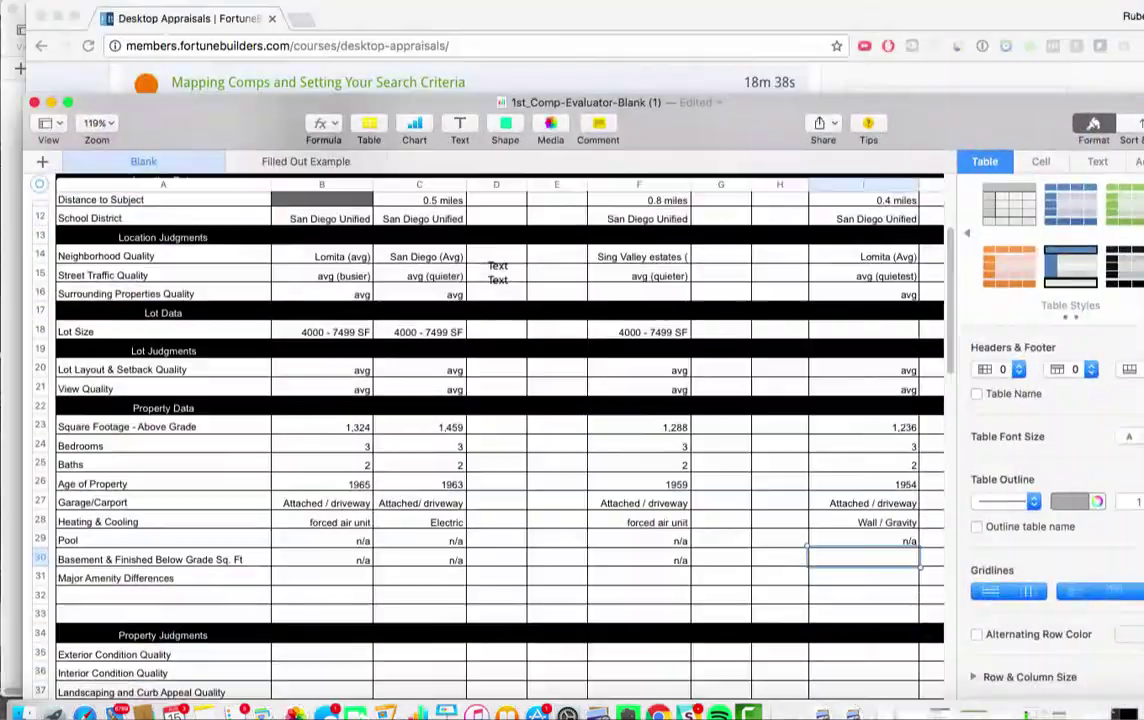
key("ctrl+Up")
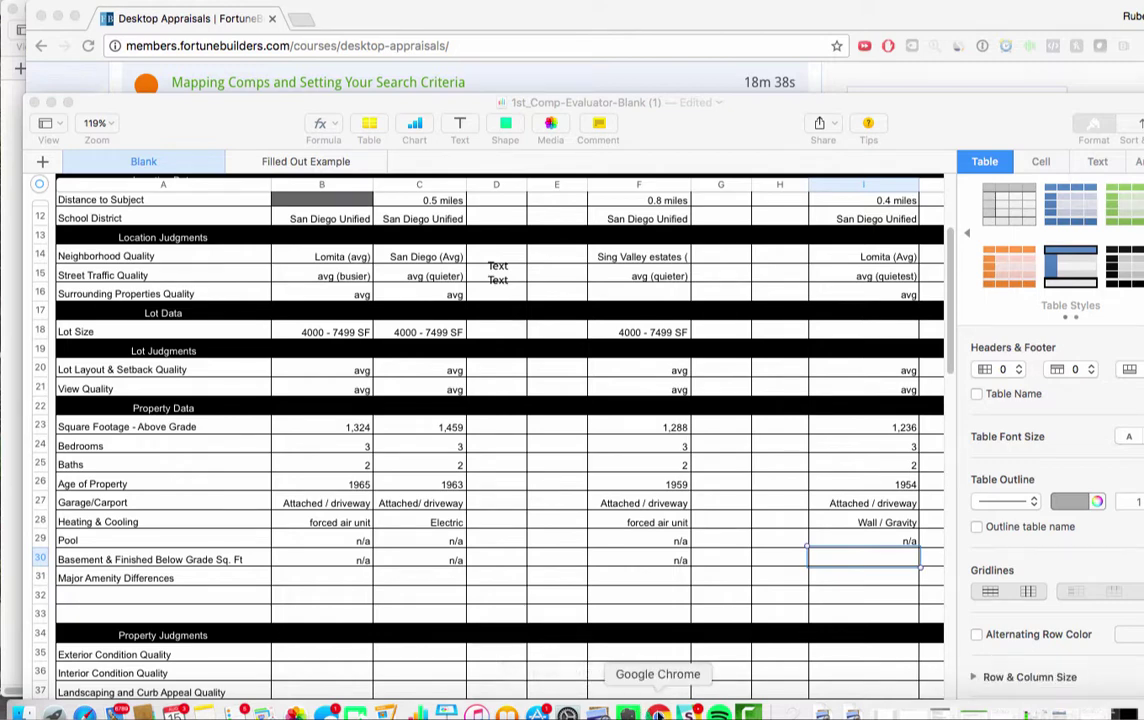
left_click(658, 713)
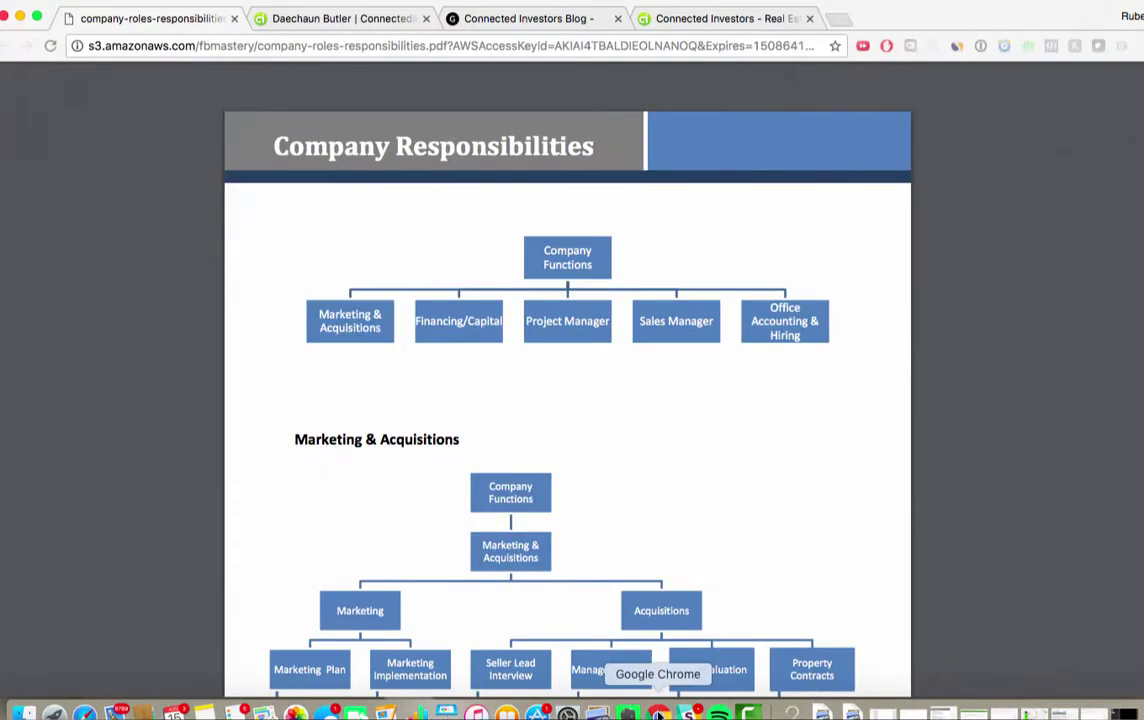
key("ctrl+Down")
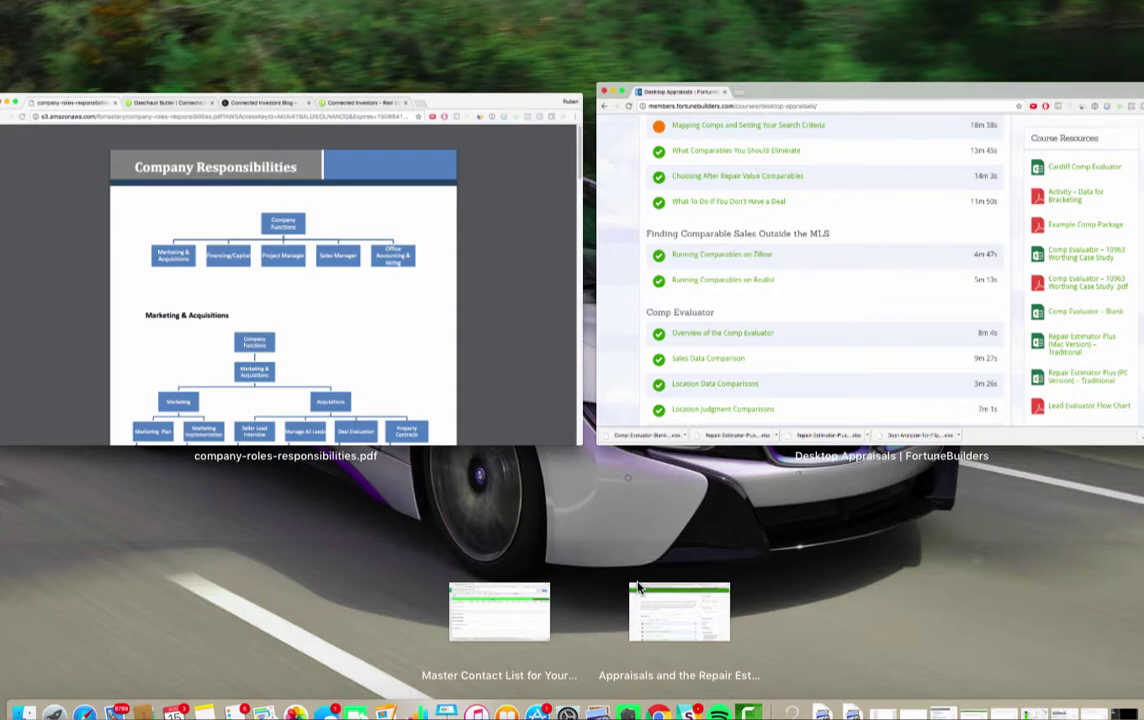
left_click(638, 588)
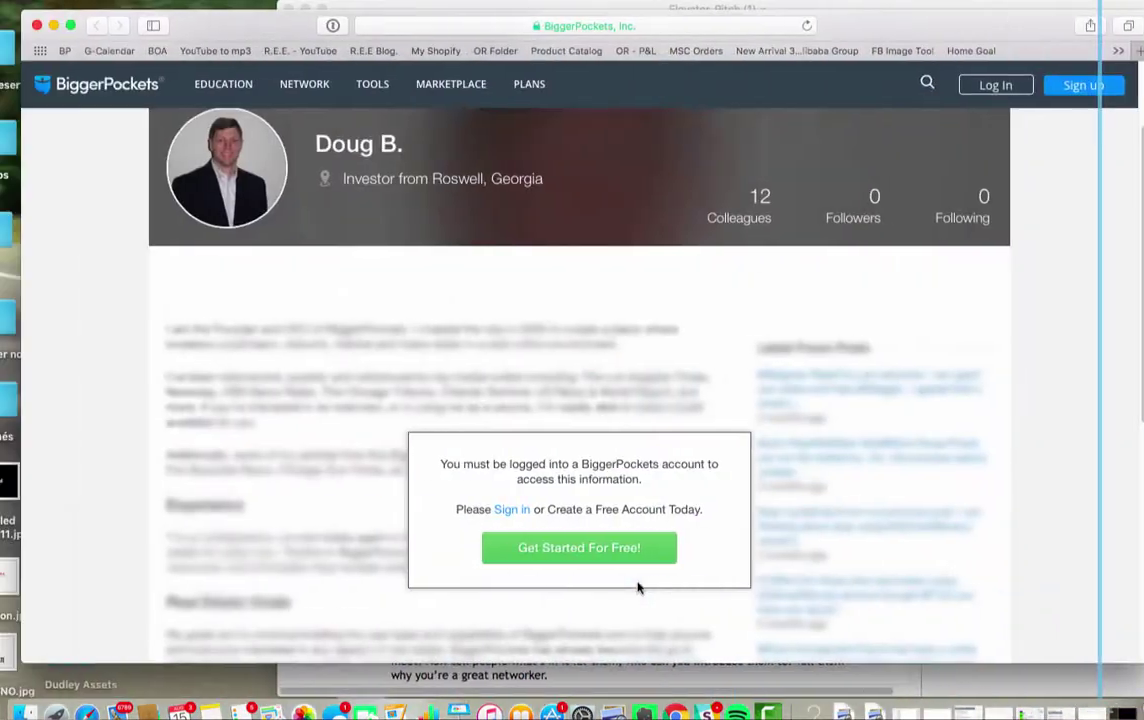
Switch between desktop spaces, then bring the Numbers comp evaluator back to the front
key("ctrl+Left")
key("ctrl+Right")
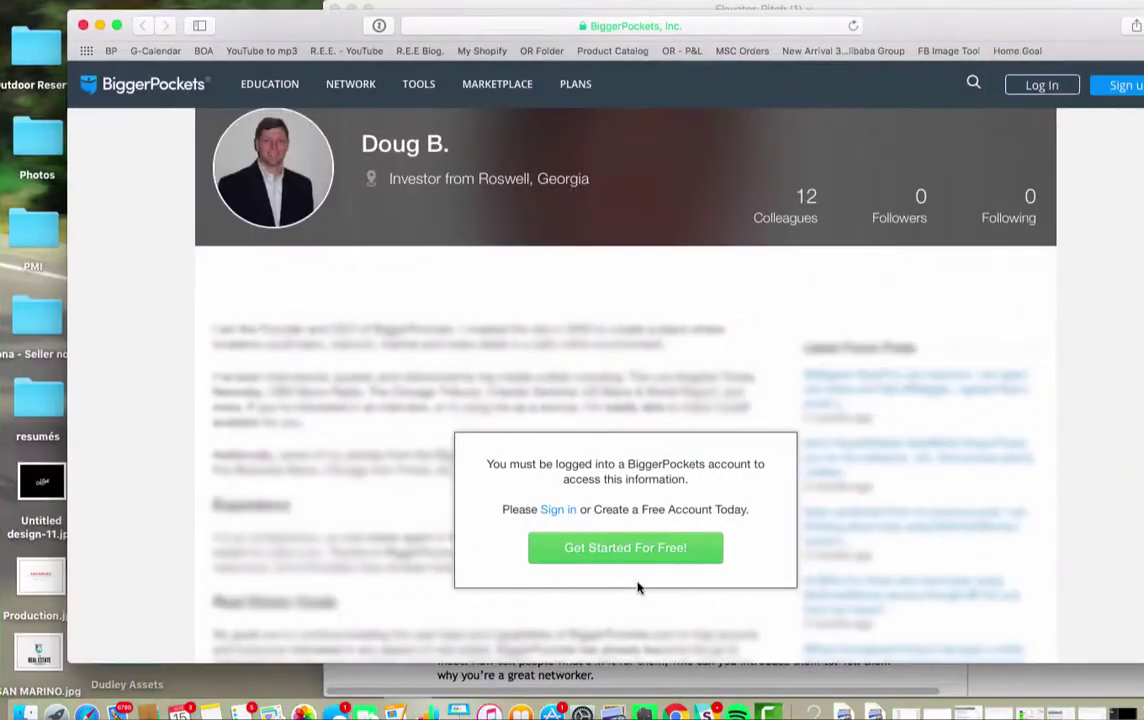
key("ctrl+Down")
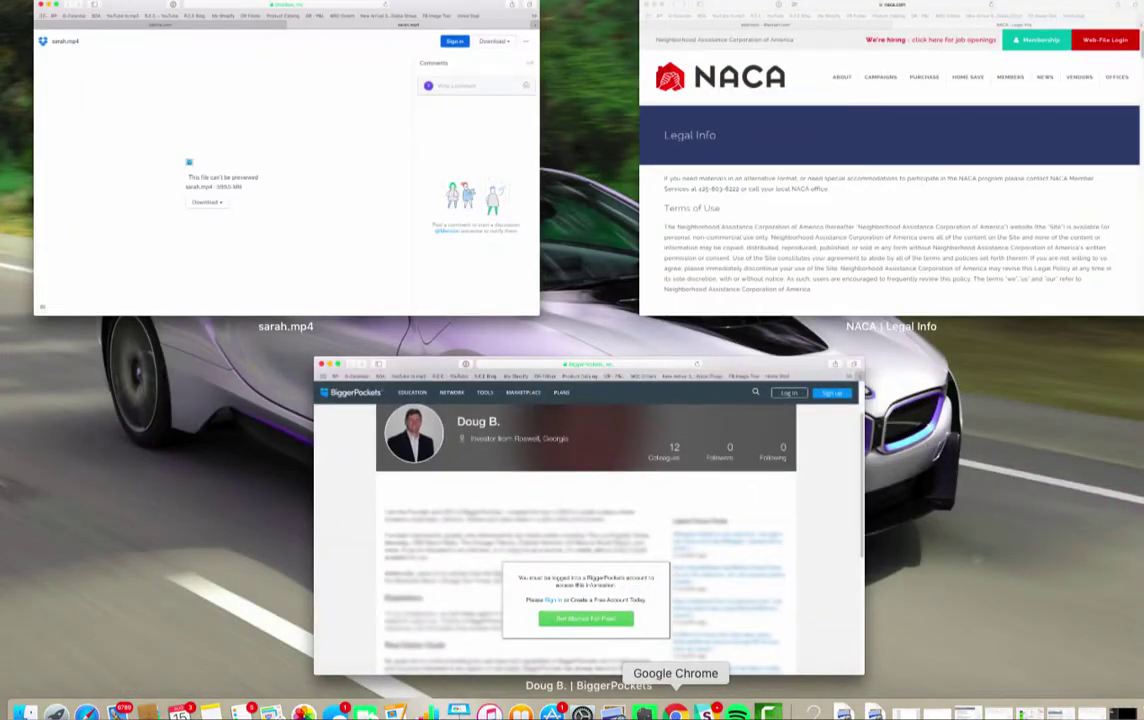
left_click(675, 712)
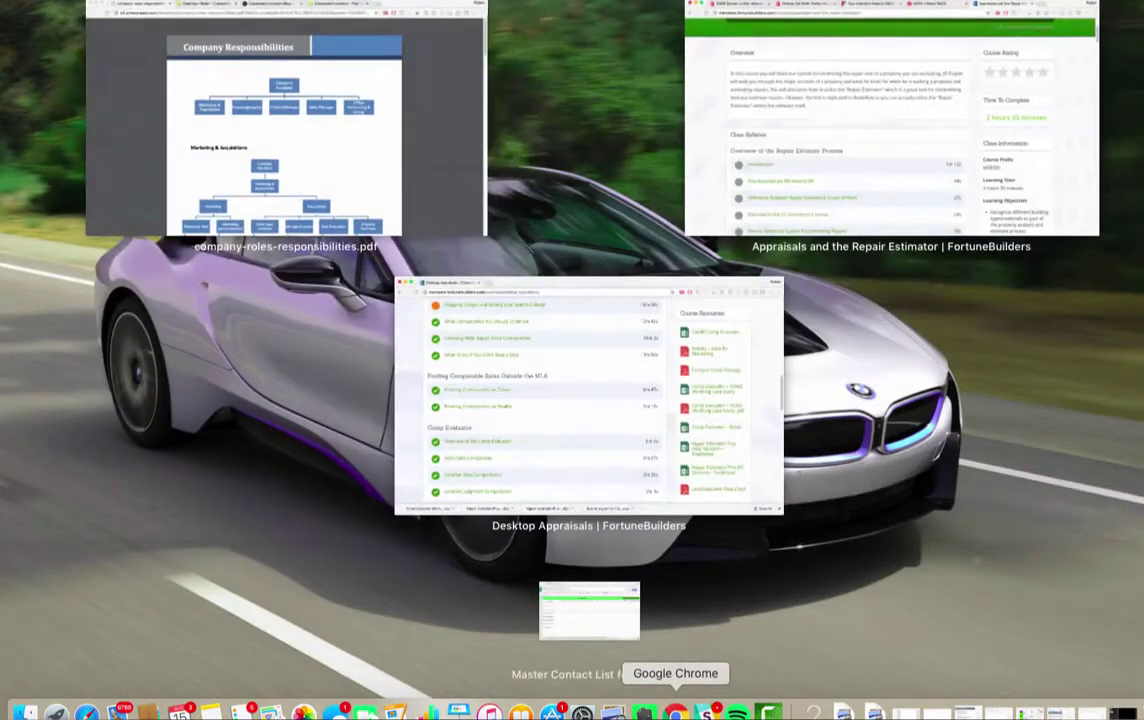
key("Escape")
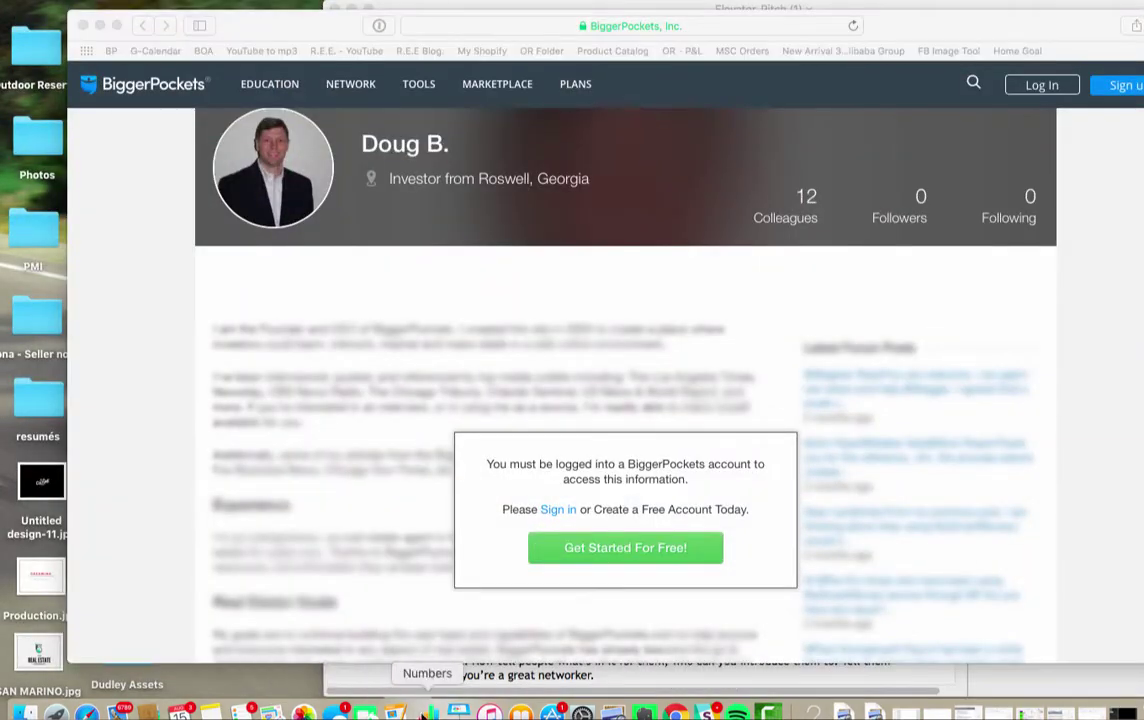
left_click(378, 712)
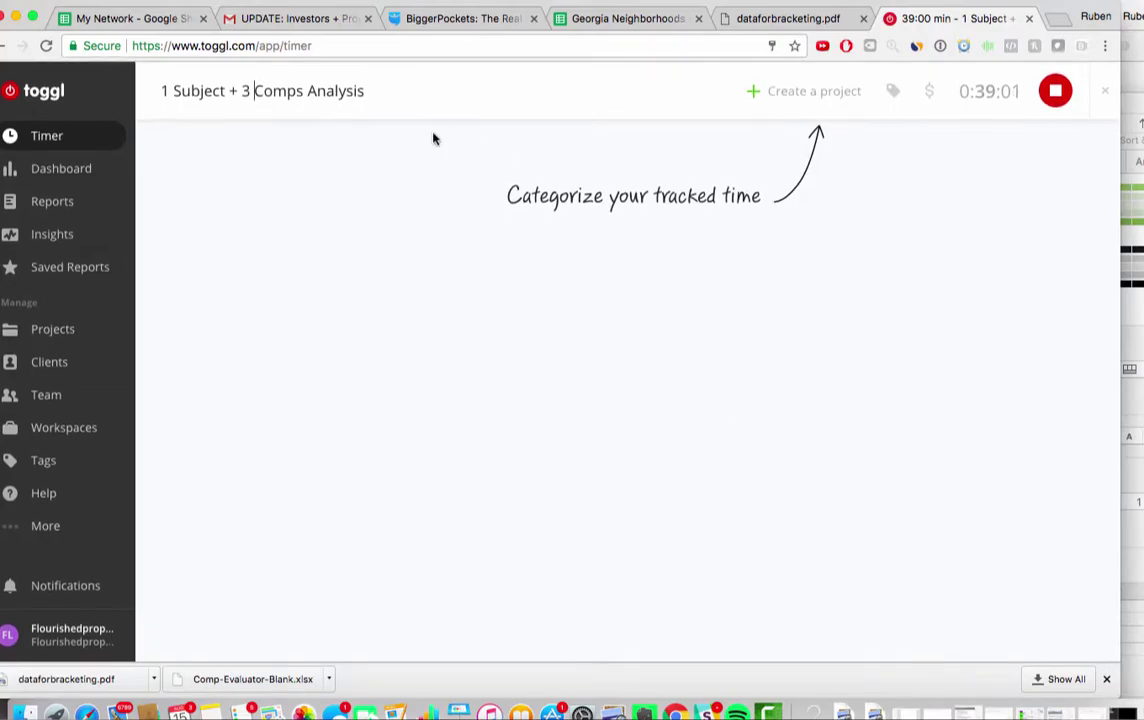
key("super+Tab")
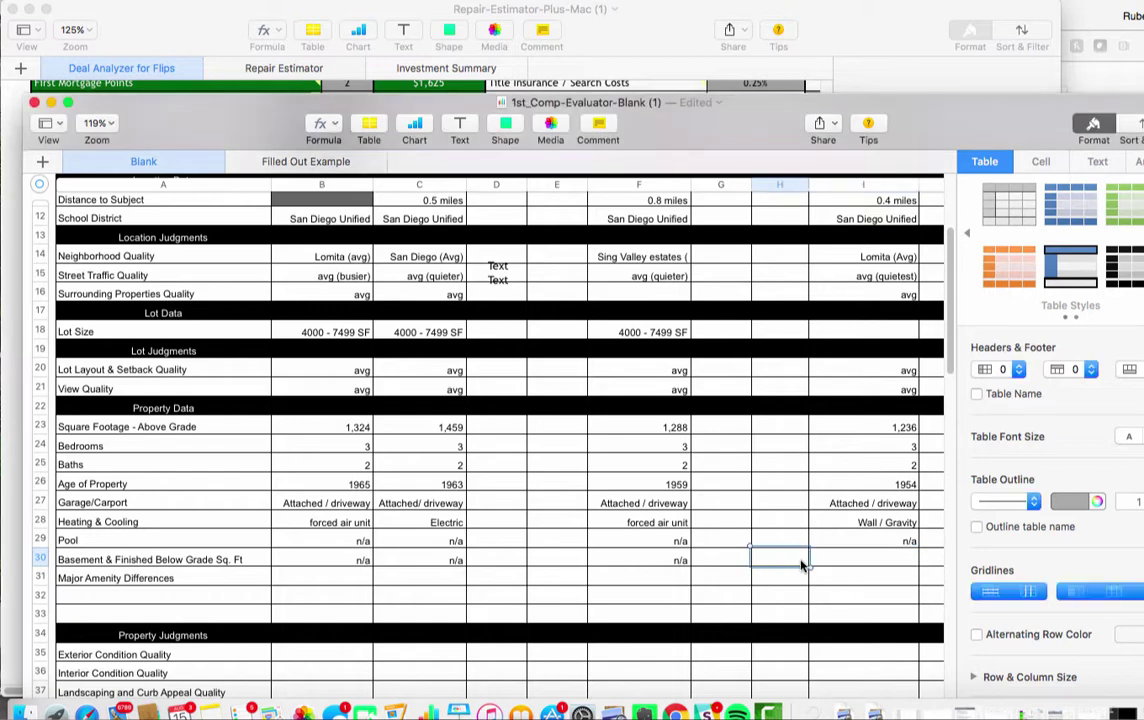
Enter n/a as Comparable 3's basement and finished below-grade square footage in I30
scroll(672, 482, "right", 3)
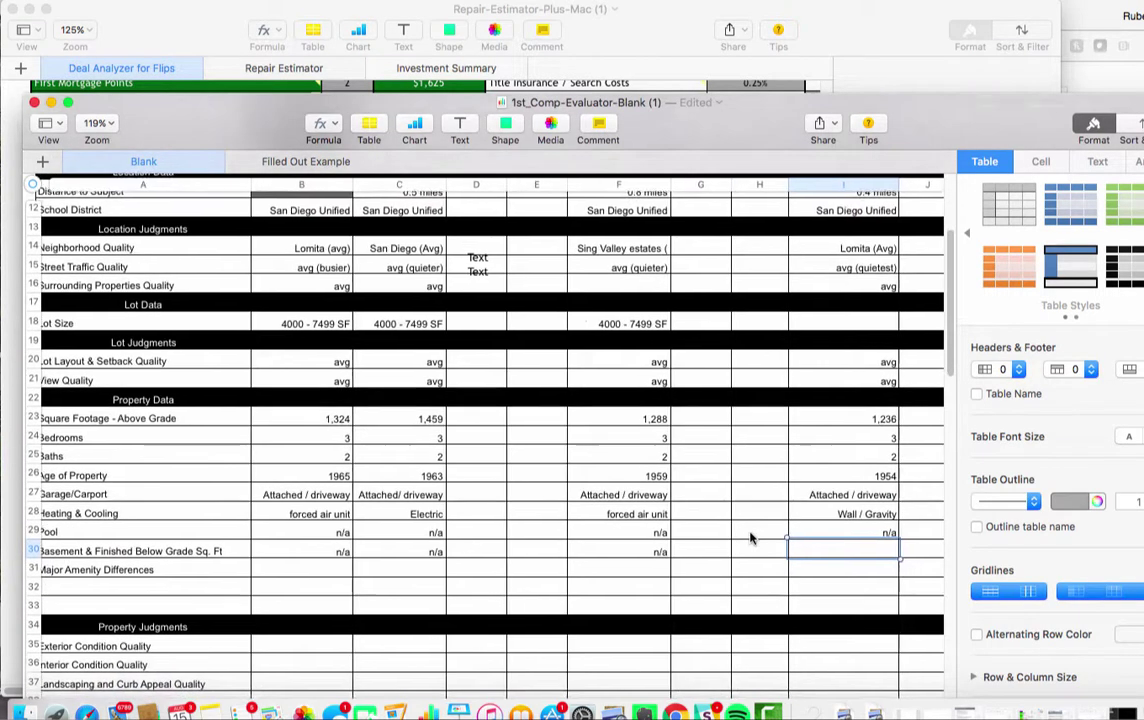
scroll(752, 538, "left", 3)
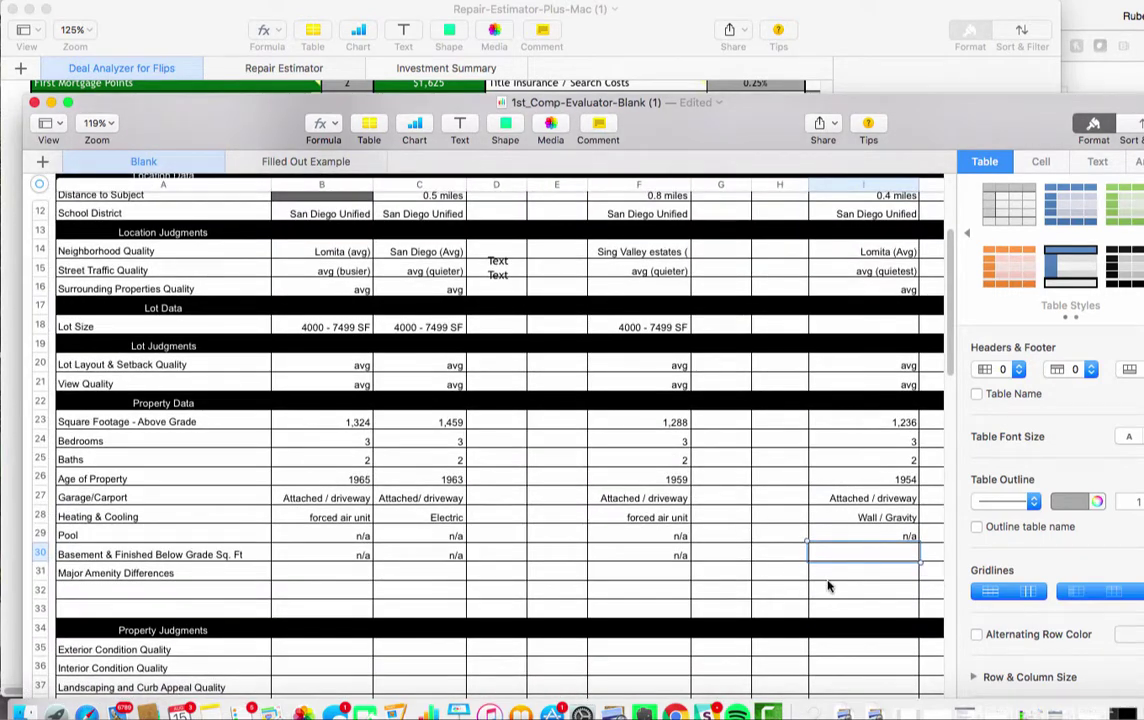
scroll(806, 565, "right", 5)
scroll(806, 565, "down", 1)
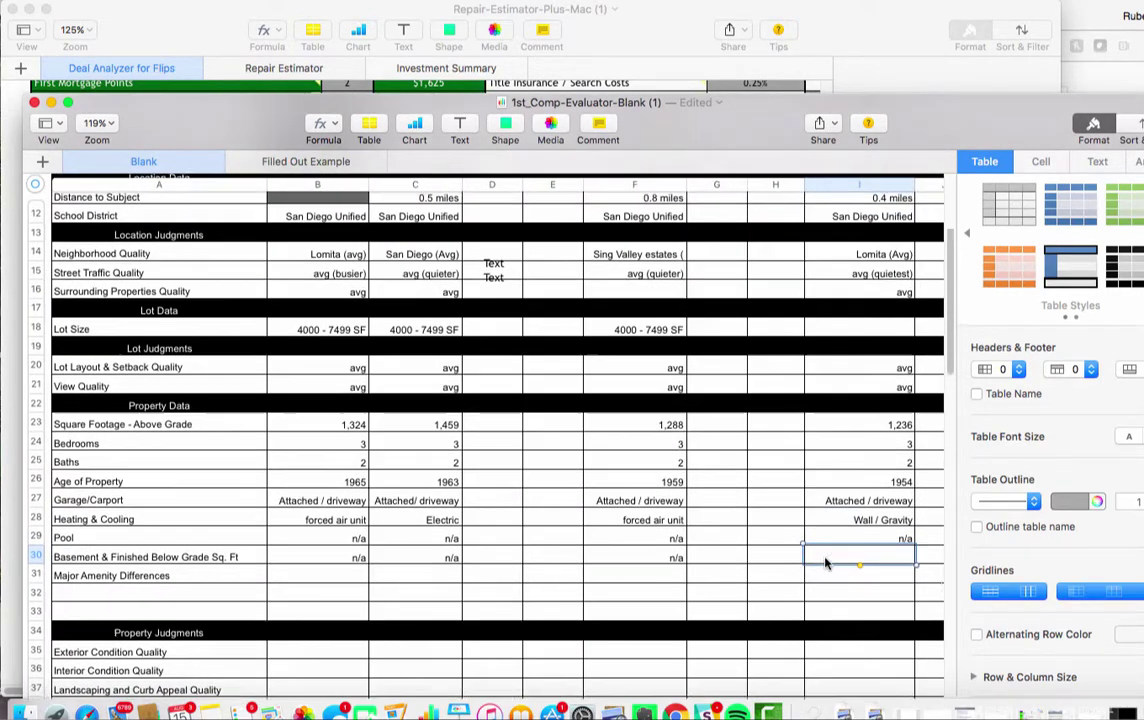
scroll(766, 565, "left", 5)
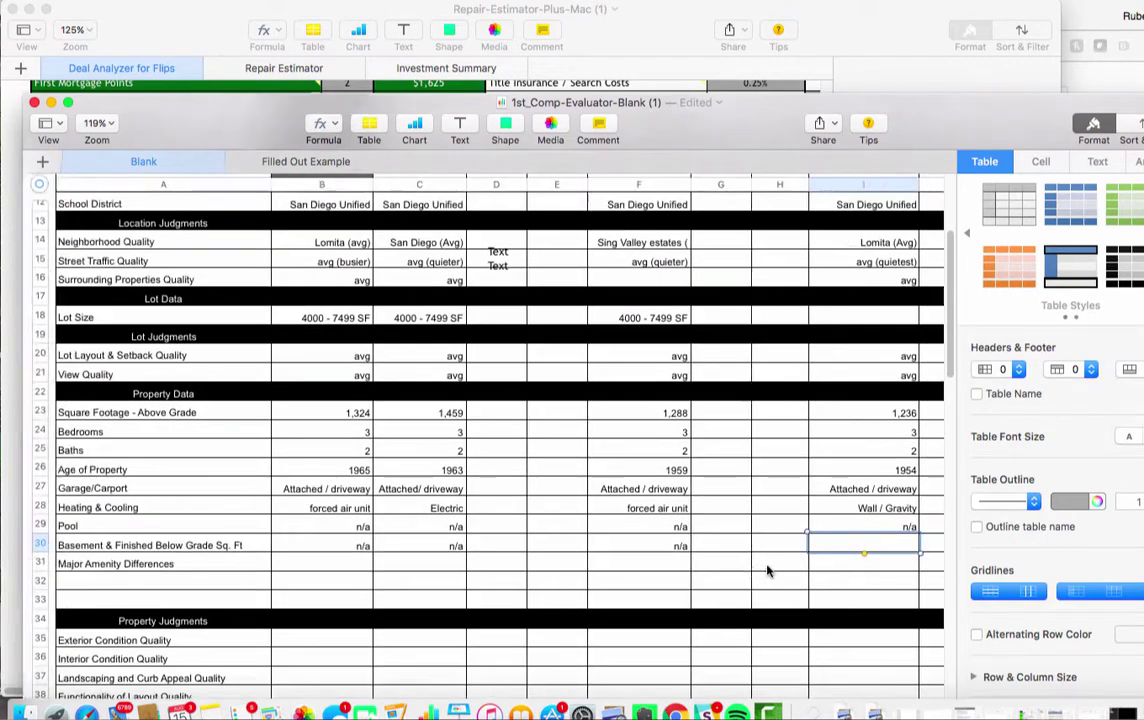
left_click(155, 545)
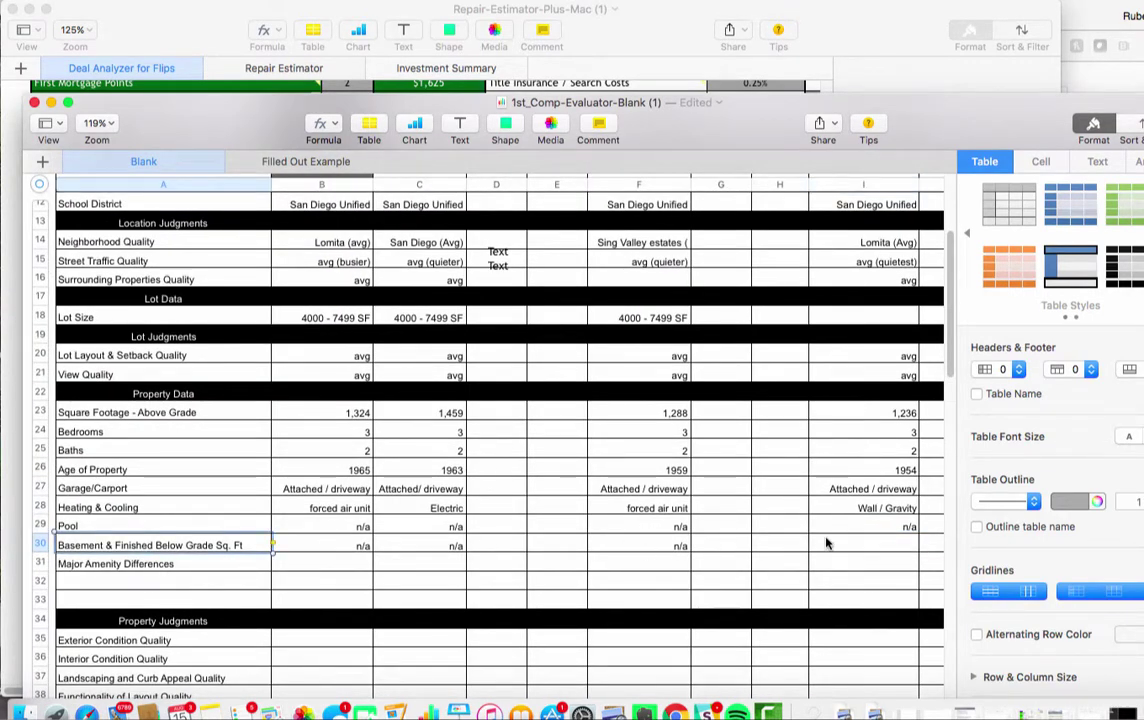
left_click(812, 495)
scroll(820, 540, "up", 5)
scroll(826, 566, "down", 5)
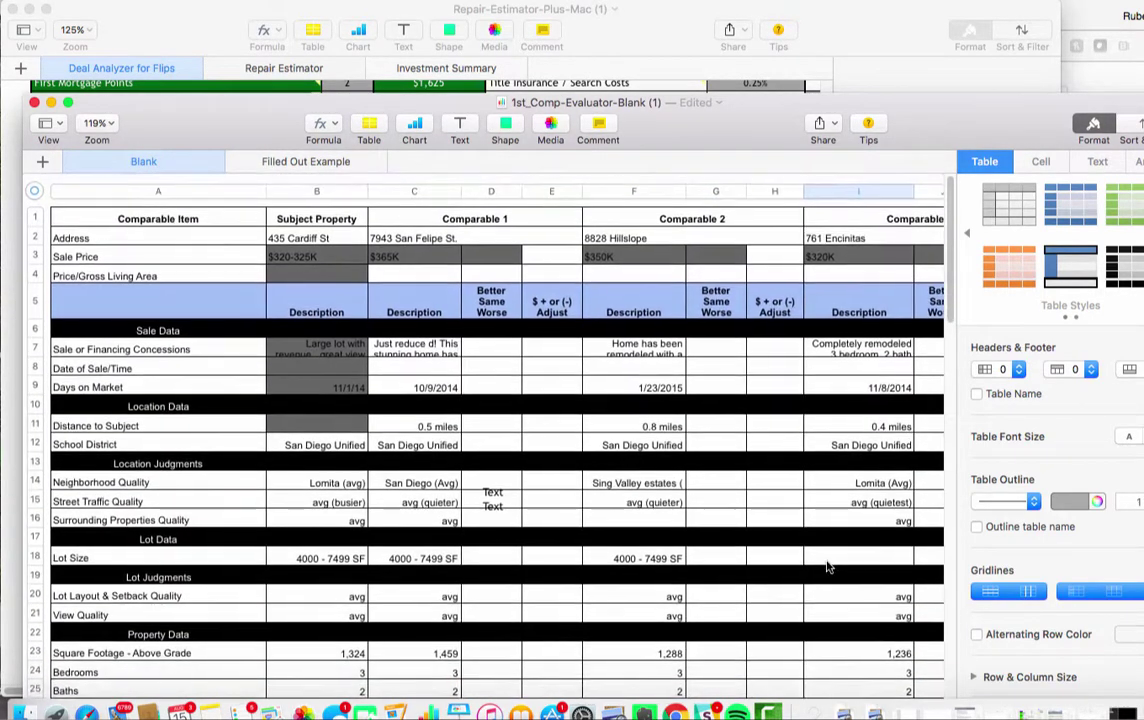
scroll(826, 566, "right", 3)
scroll(826, 566, "down", 6)
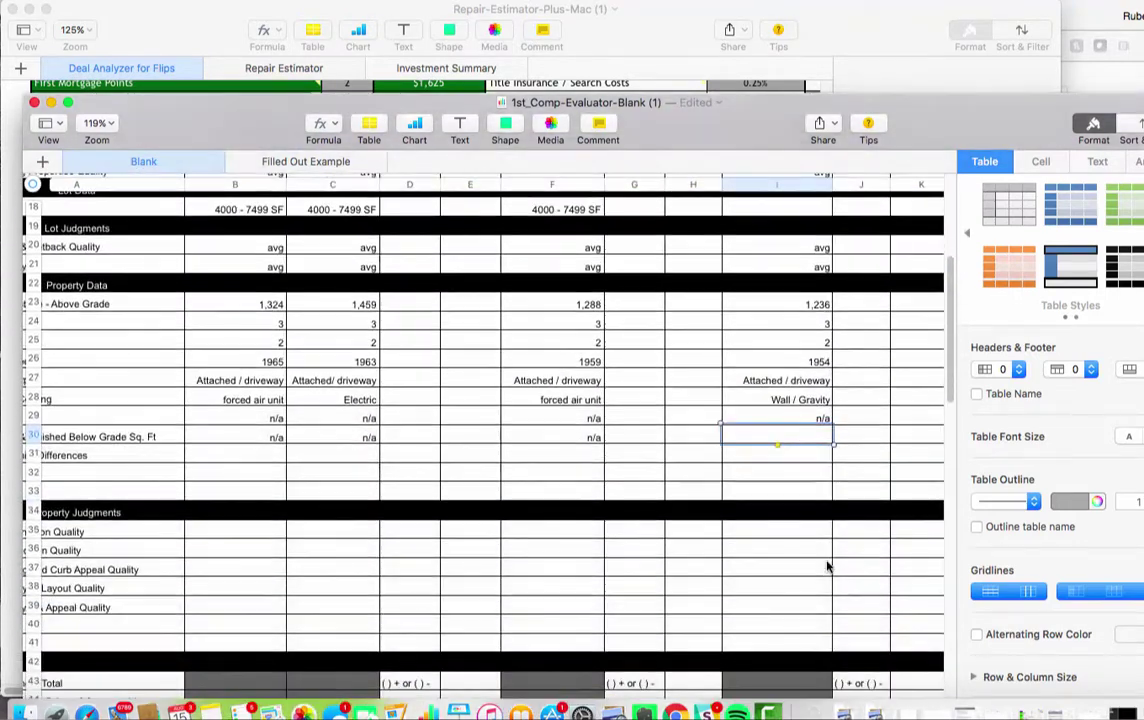
scroll(826, 566, "left", 3)
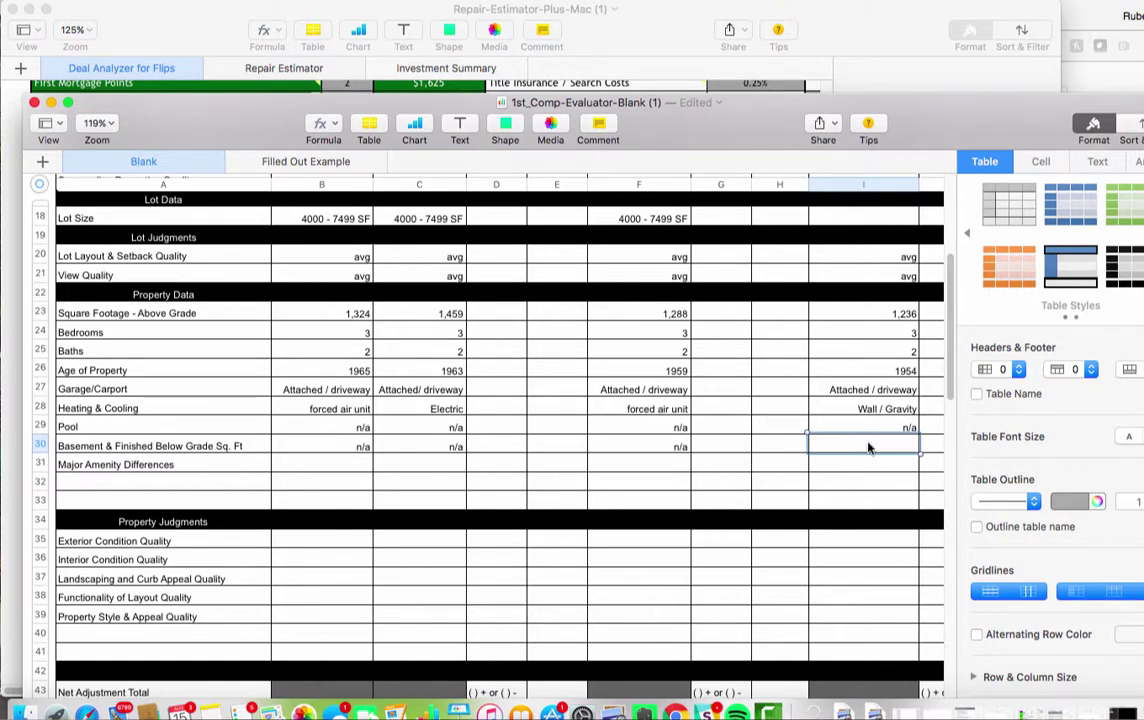
type("n/a")
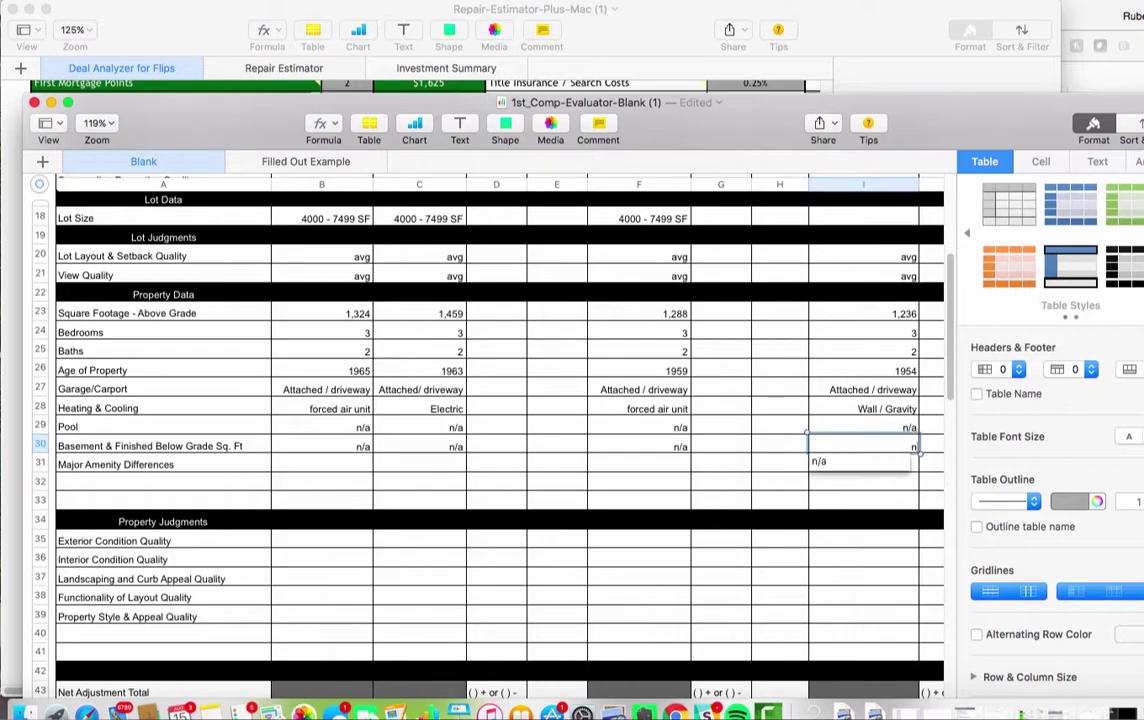
key("Return")
Return to the top and check the $320K and $350K sale prices of Comparables 3 and 2
left_click(860, 480)
scroll(860, 482, "down", 5)
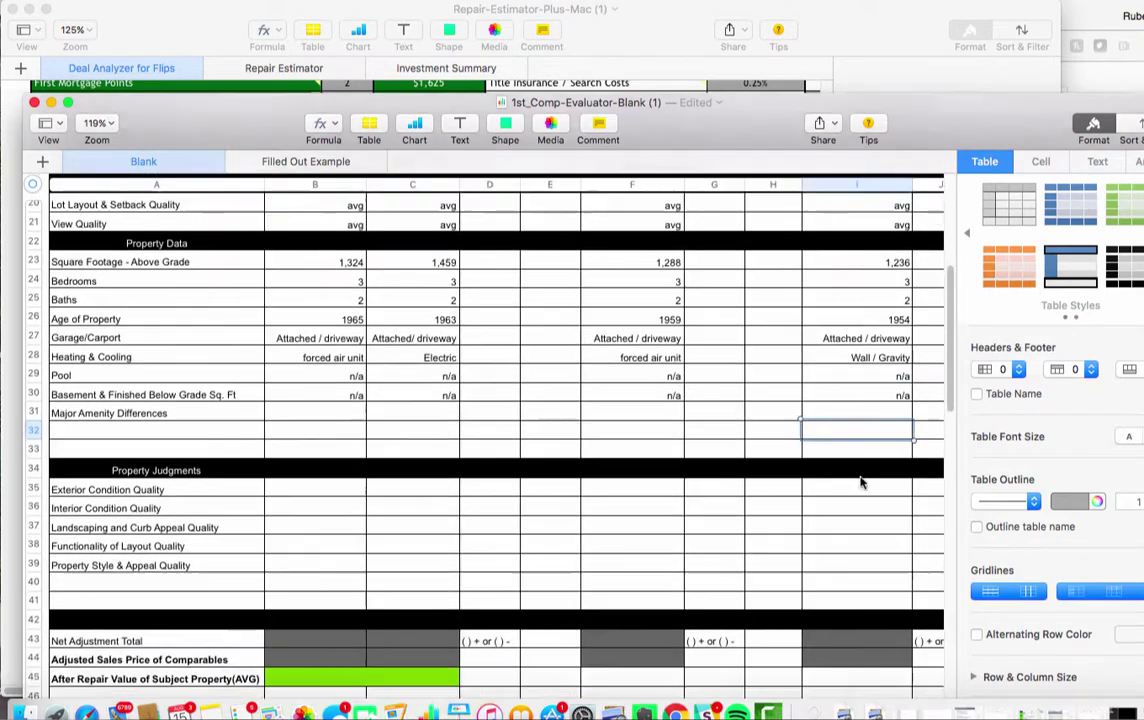
scroll(860, 482, "right", 2)
scroll(860, 483, "up", 10)
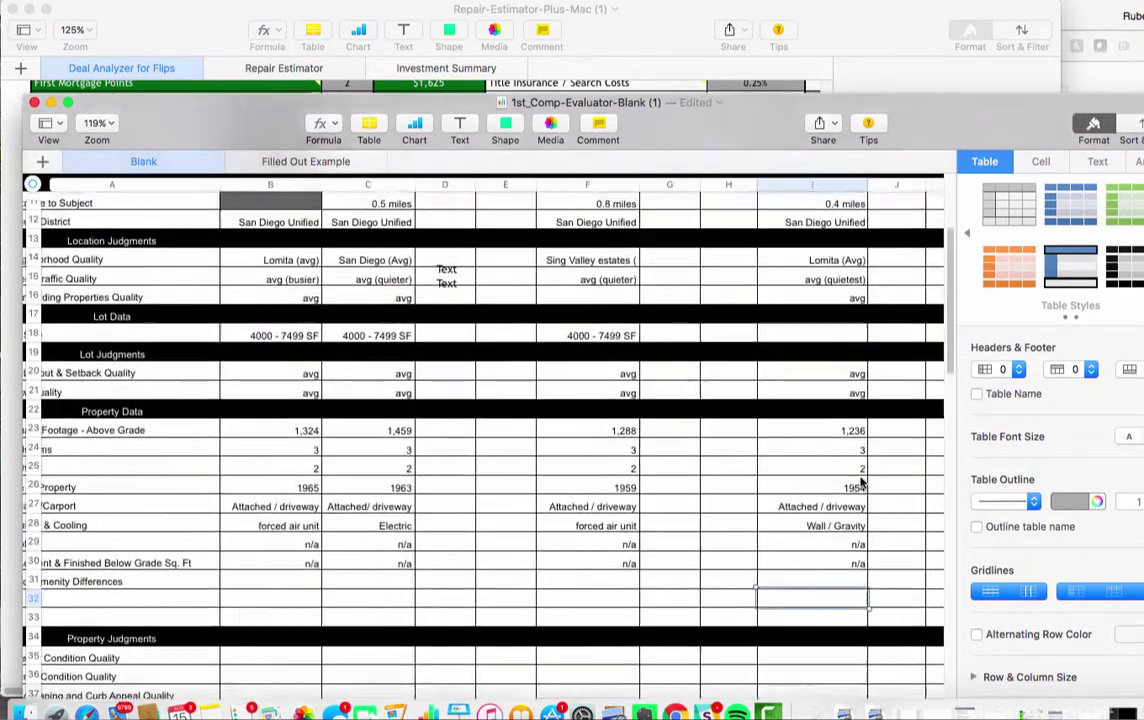
scroll(860, 483, "left", 2)
scroll(860, 483, "down", 2)
scroll(860, 483, "right", 2)
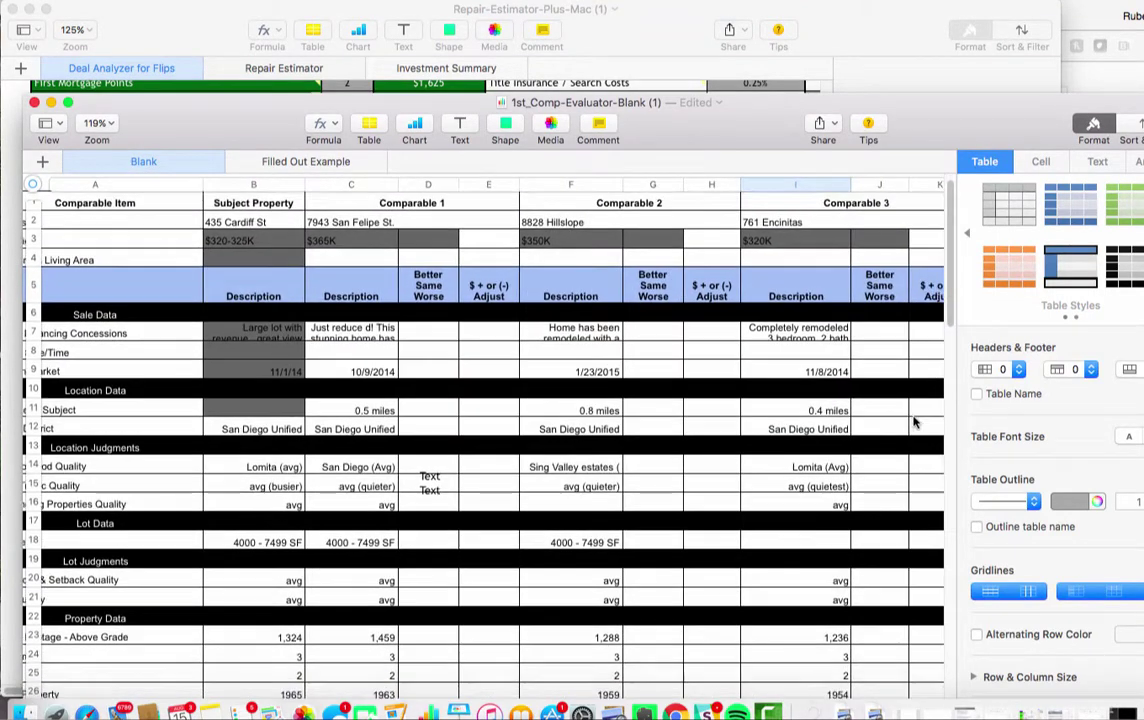
left_click(765, 241)
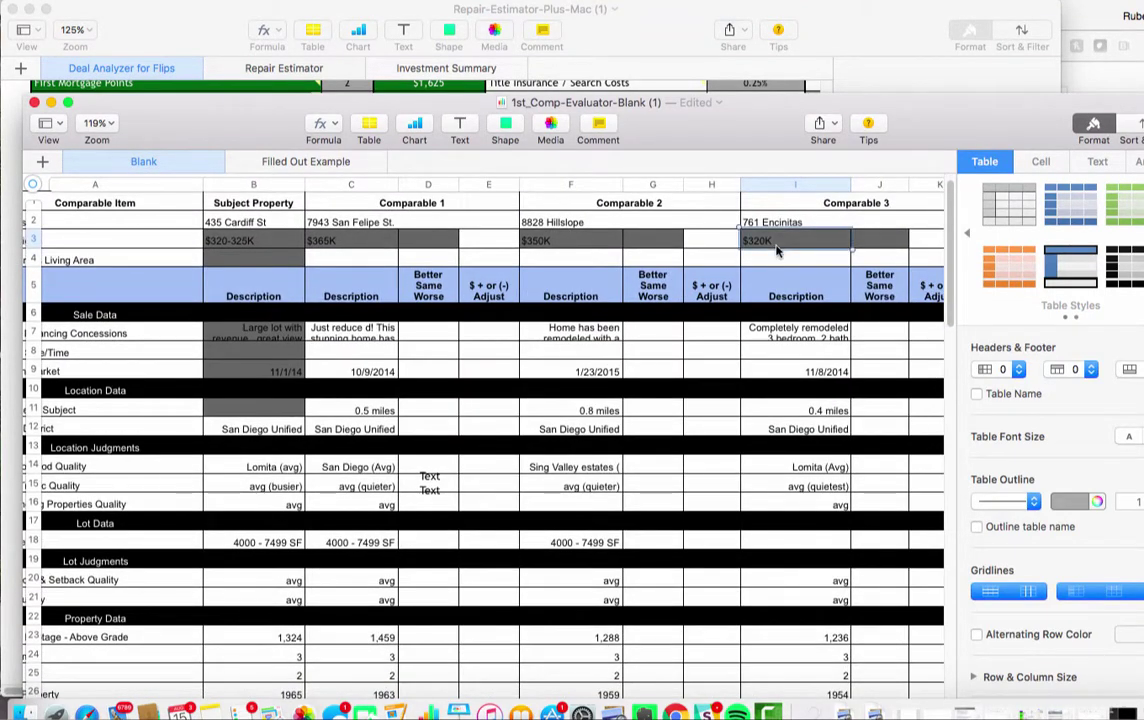
left_click(545, 241)
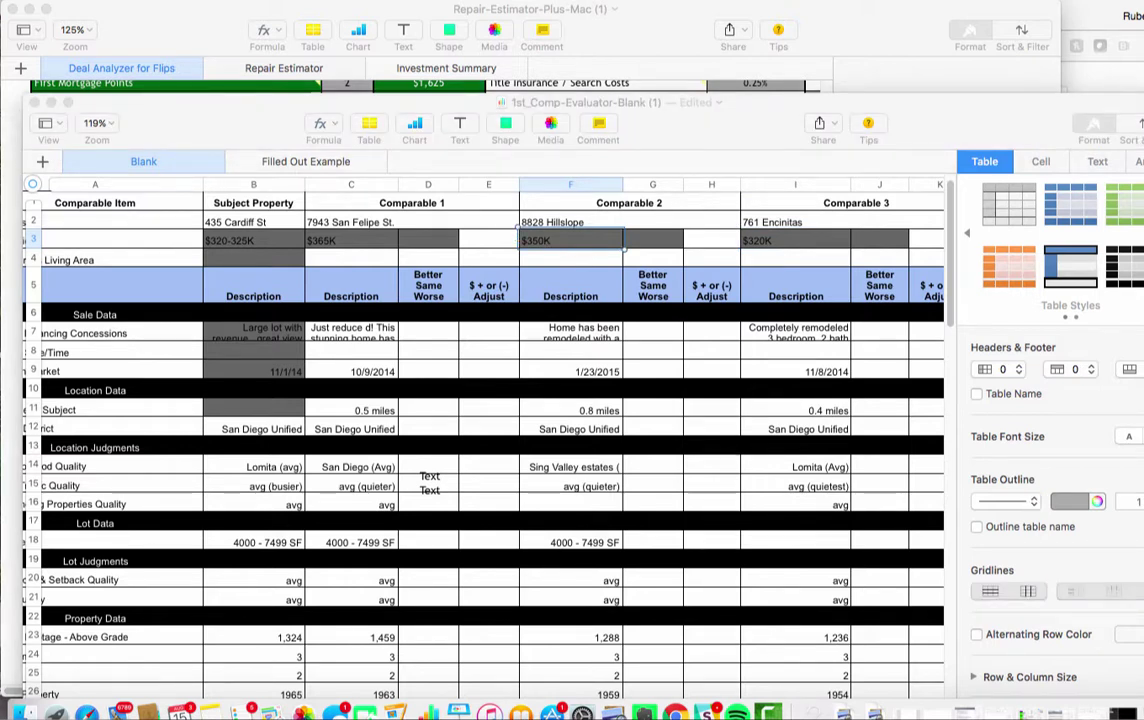
key("super+Tab")
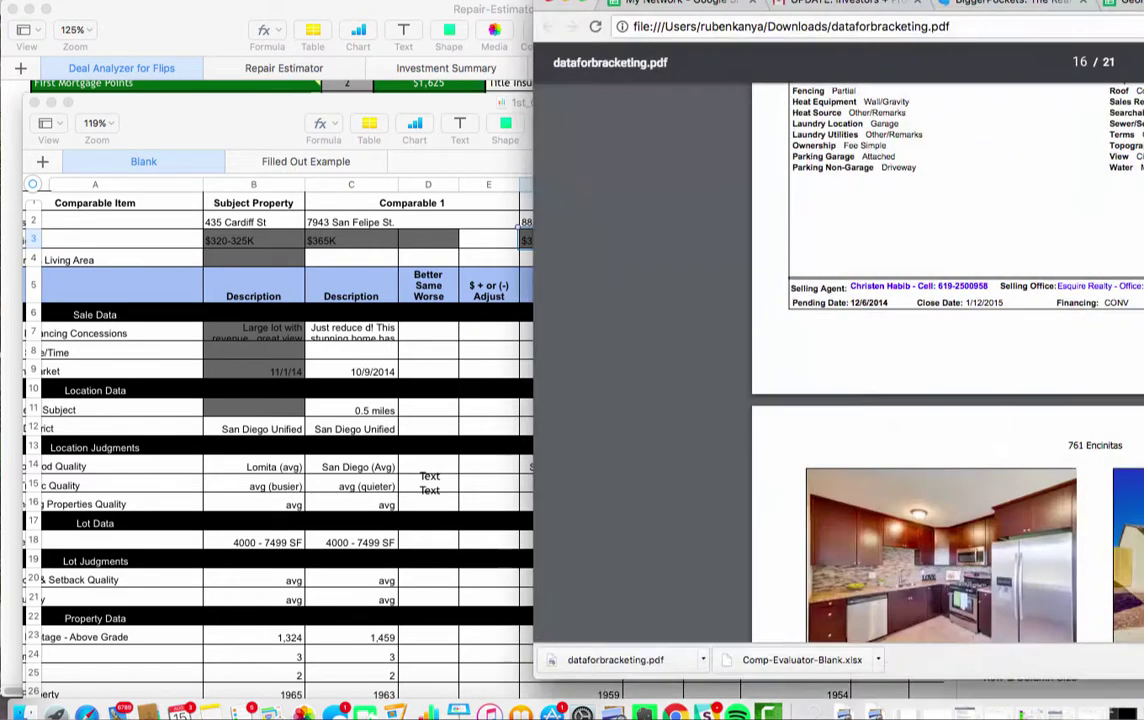
scroll(433, 396, "down", 5)
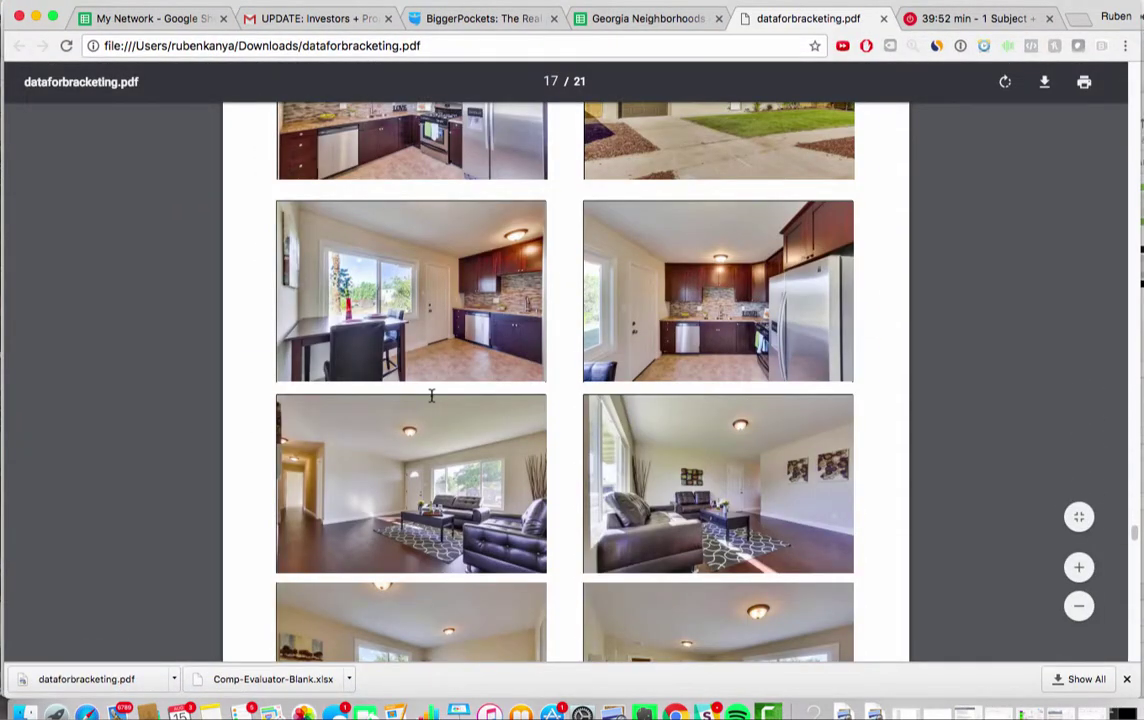
scroll(430, 396, "down", 3)
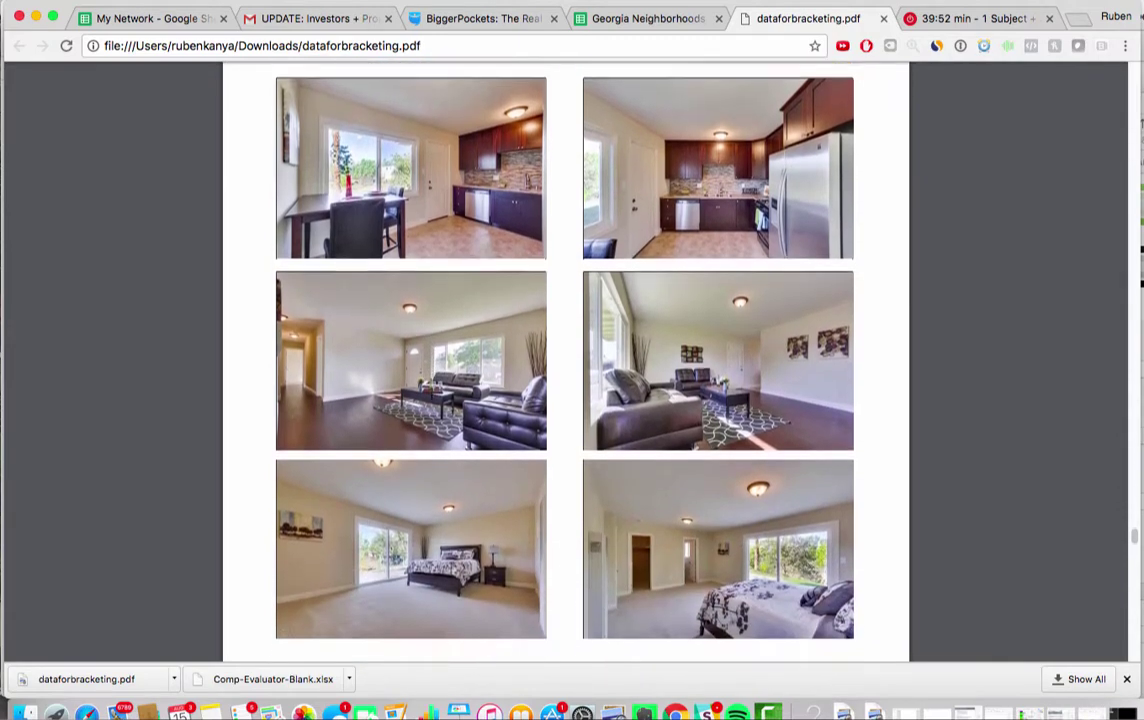
scroll(431, 396, "down", 20)
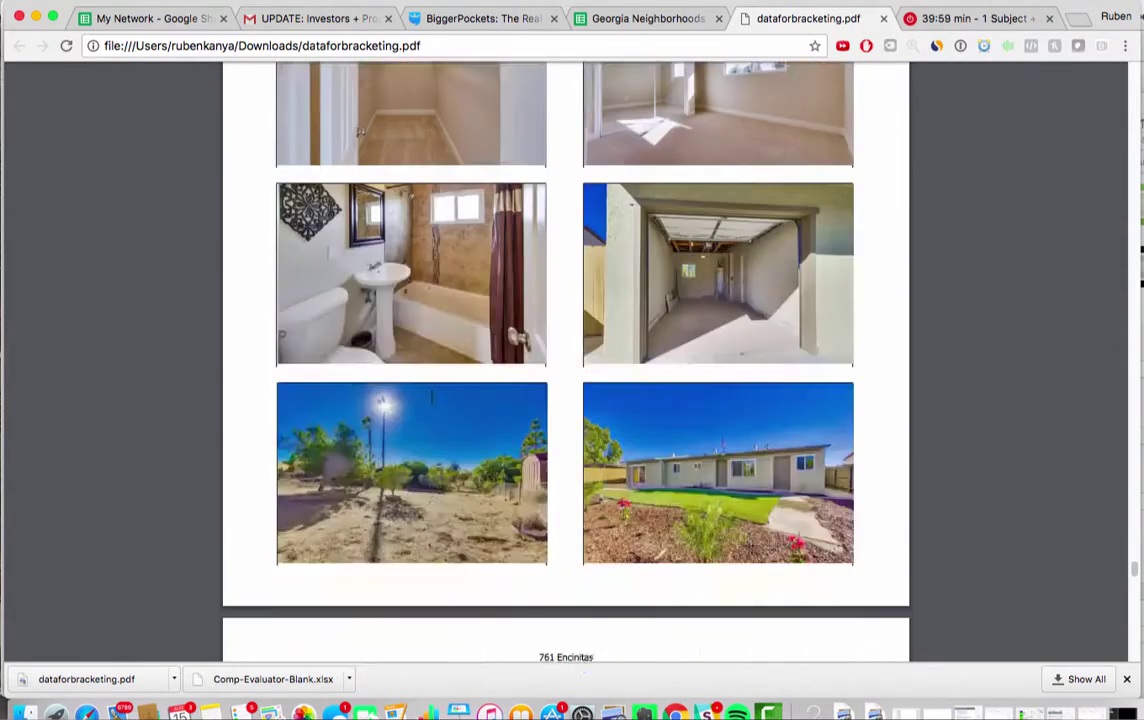
scroll(431, 396, "down", 4)
scroll(431, 395, "up", 10)
scroll(431, 396, "down", 15)
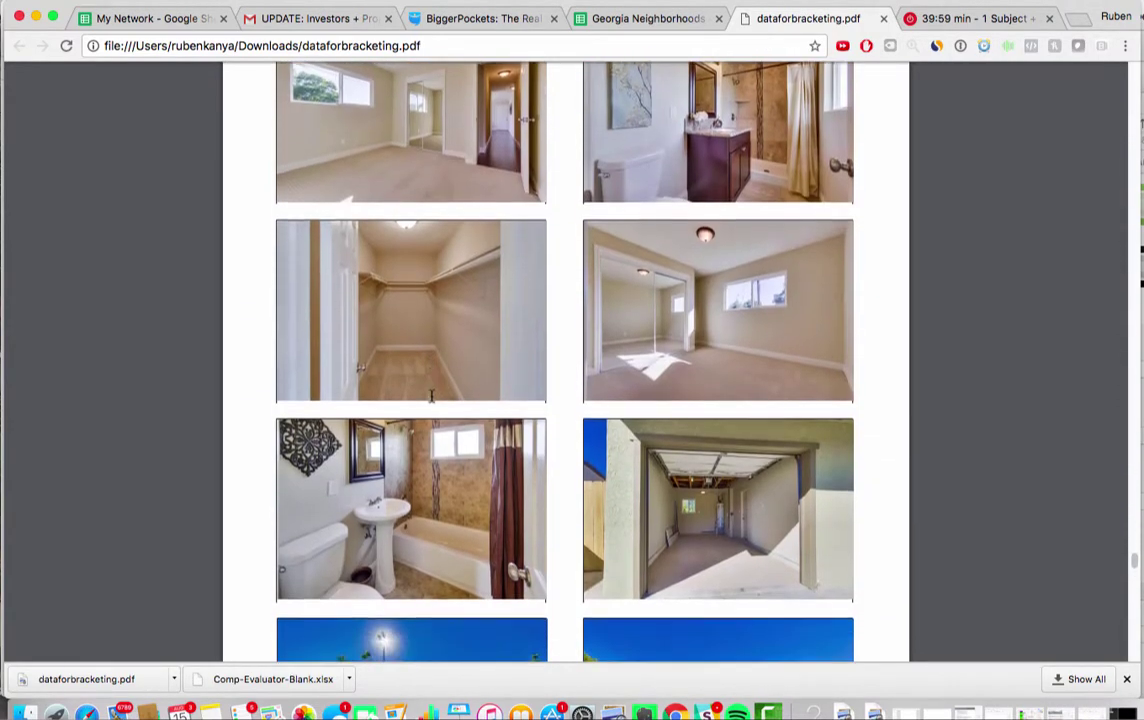
scroll(431, 396, "down", 5)
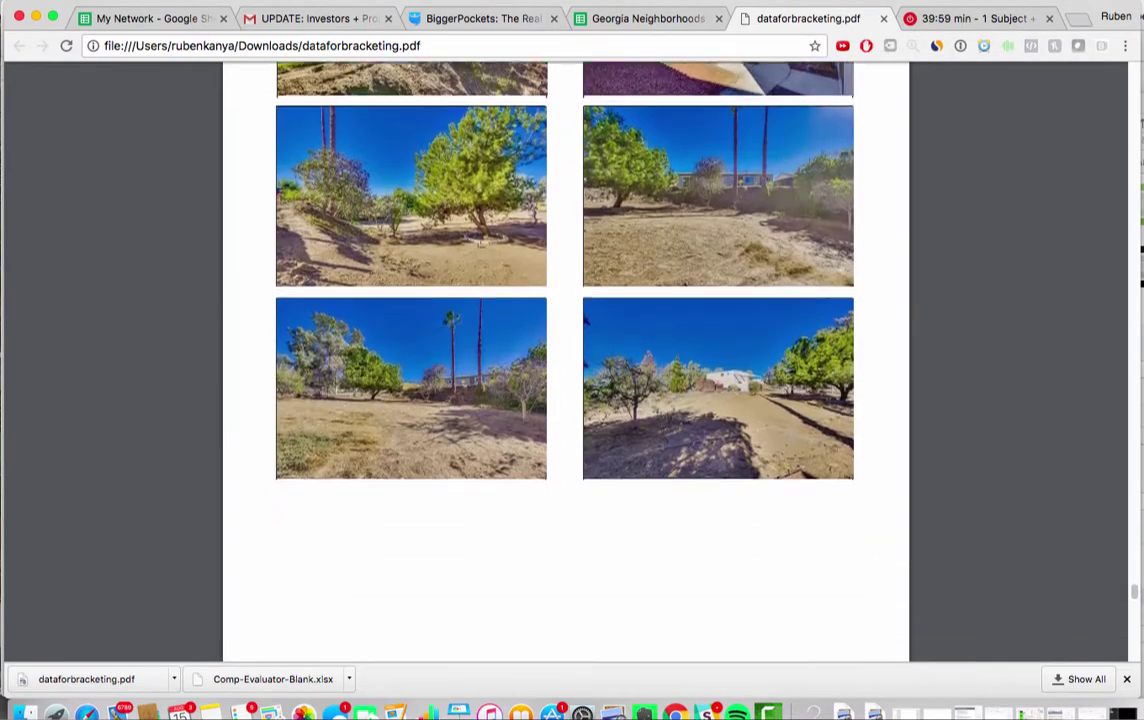
Scroll back up the listing and shift the Chrome window right to reveal the spreadsheet
scroll(431, 396, "up", 20)
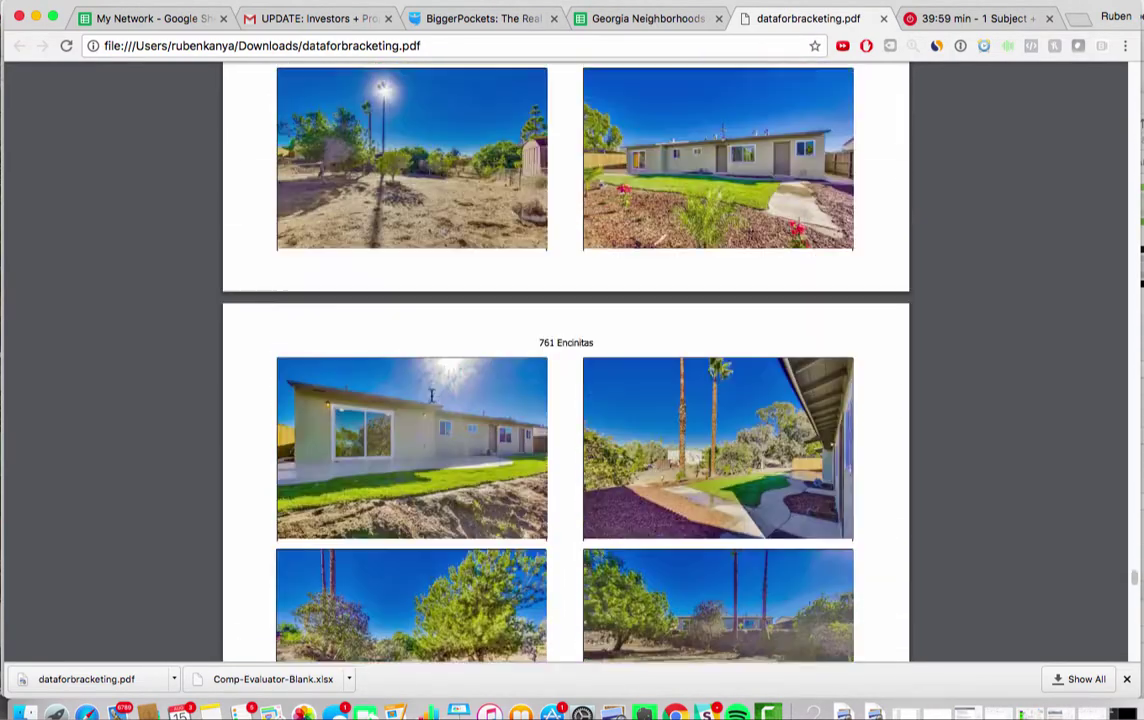
scroll(452, 362, "up", 2)
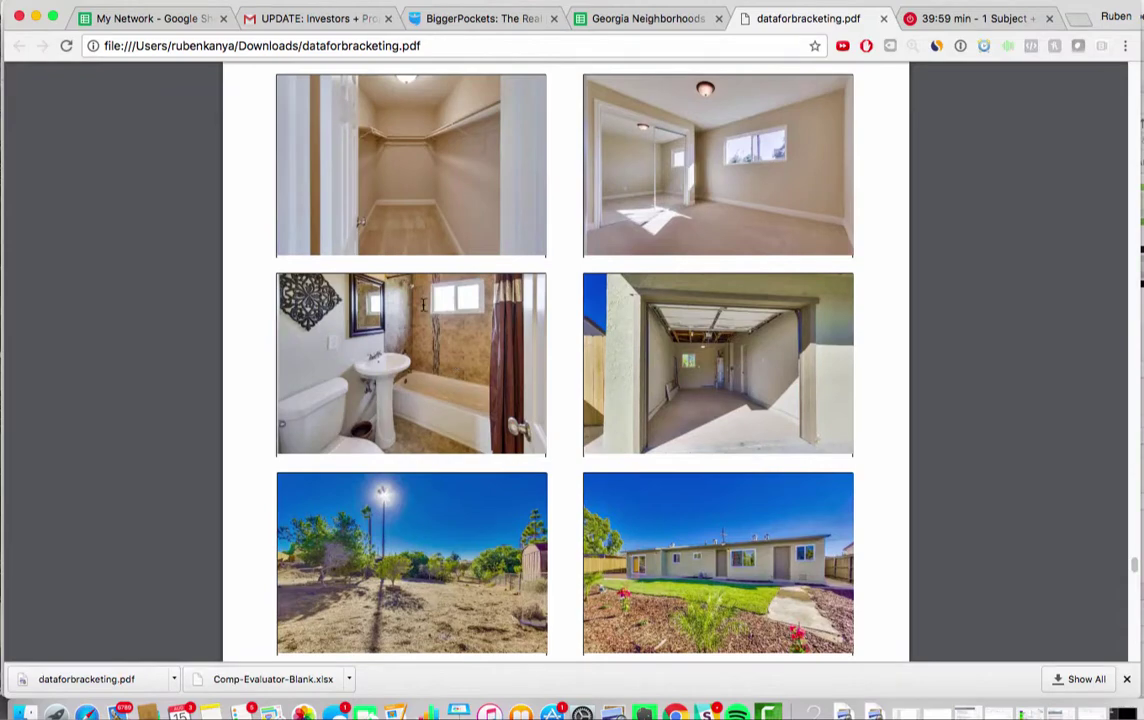
scroll(423, 305, "up", 8)
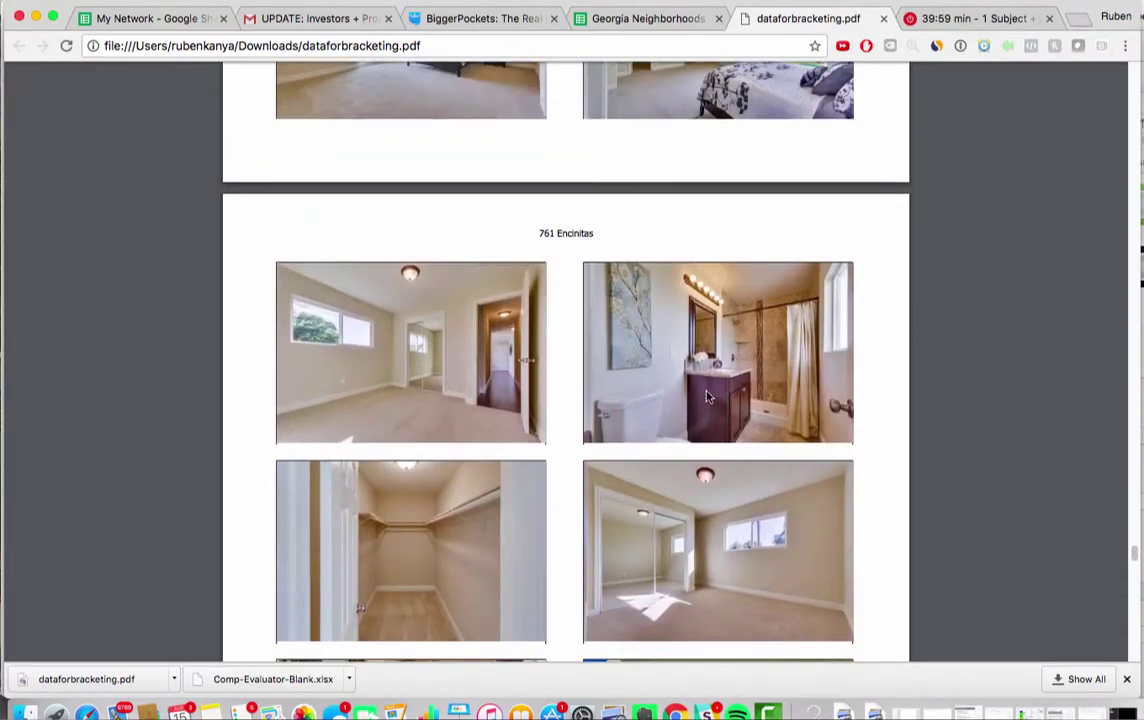
scroll(757, 286, "up", 10)
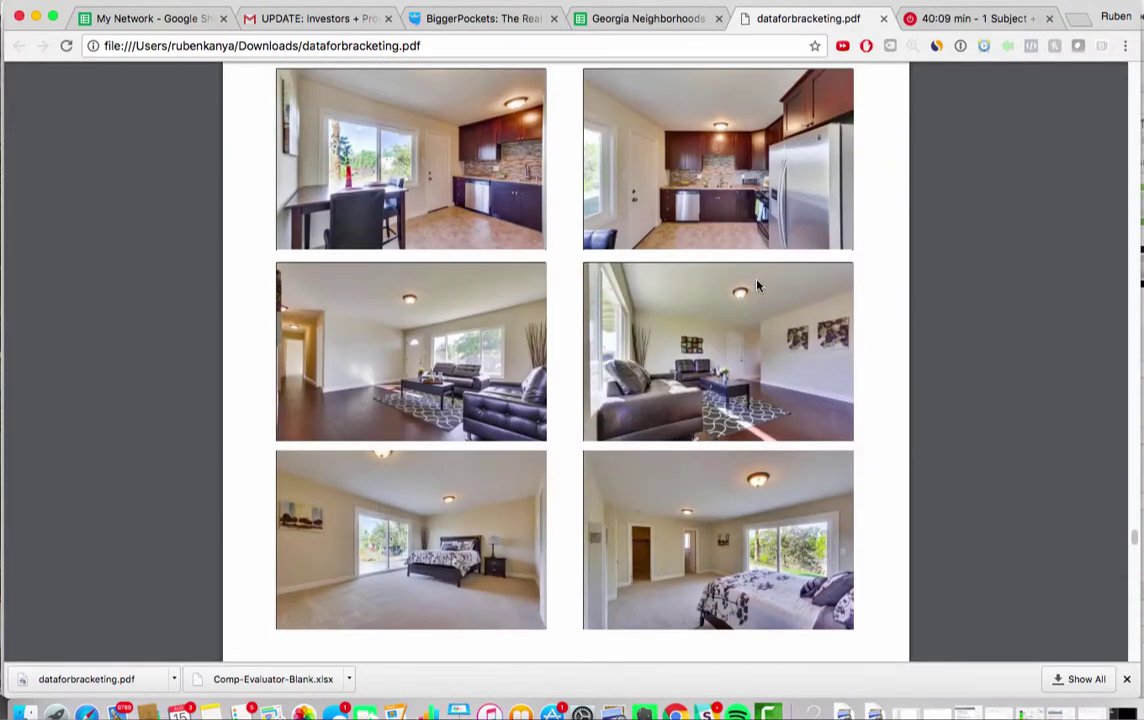
scroll(600, 310, "up", 2)
scroll(561, 320, "up", 4)
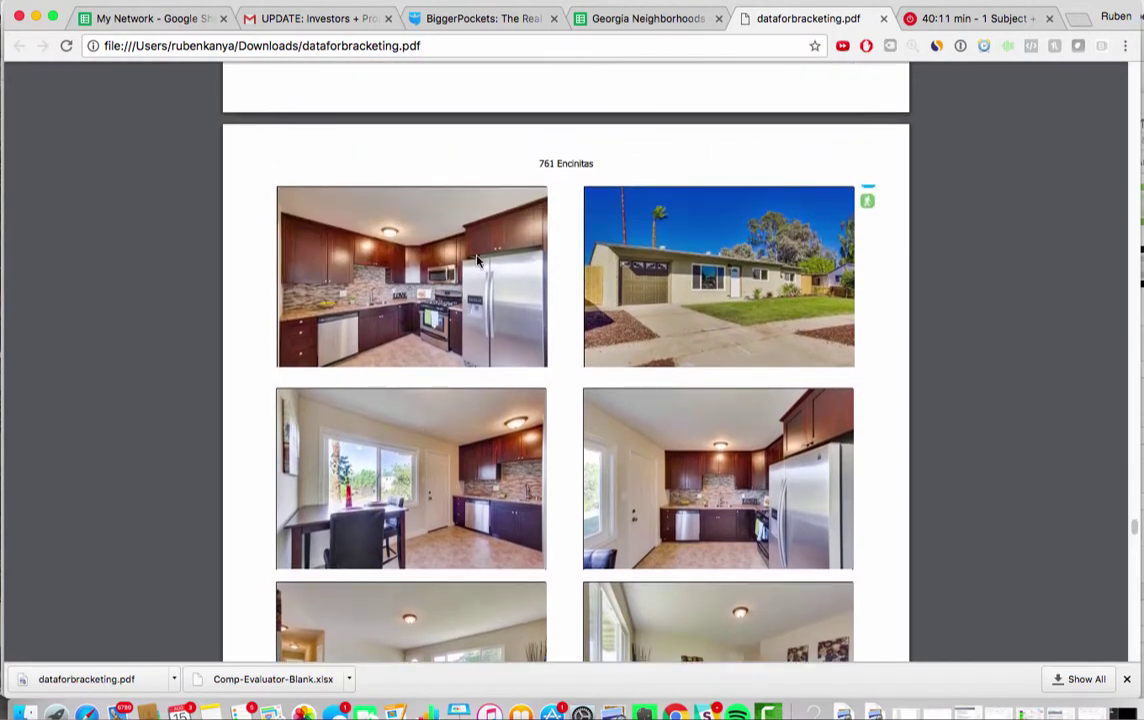
scroll(712, 314, "up", 8)
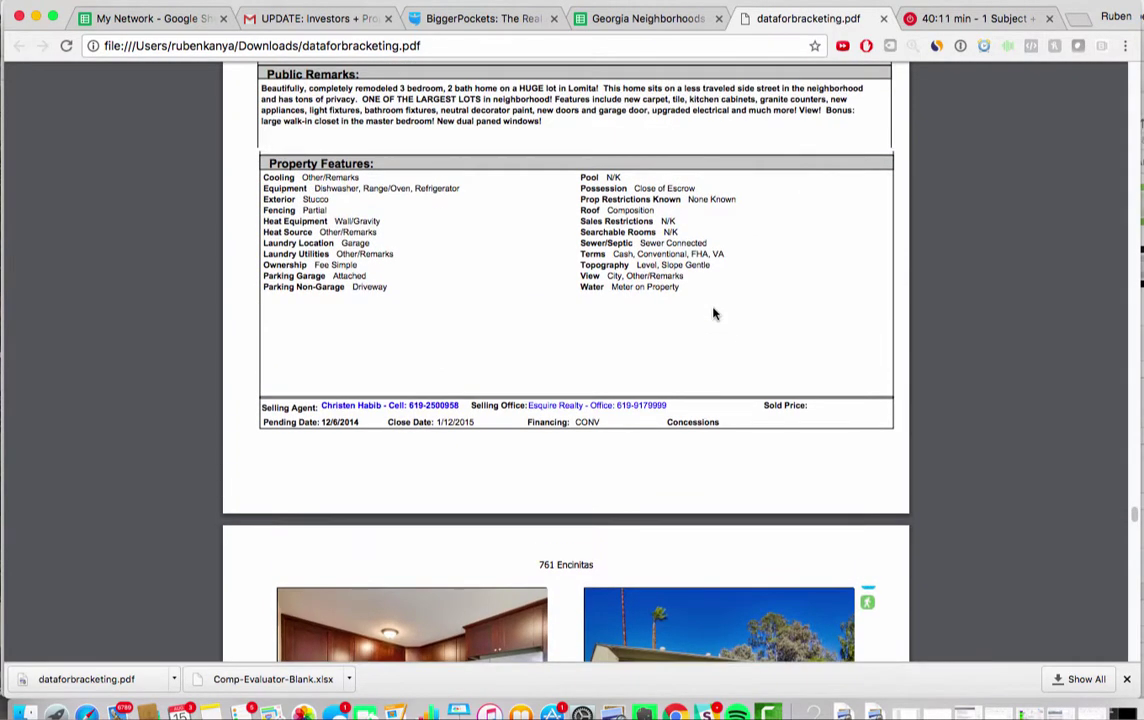
left_click_drag(66, 10, 842, 58)
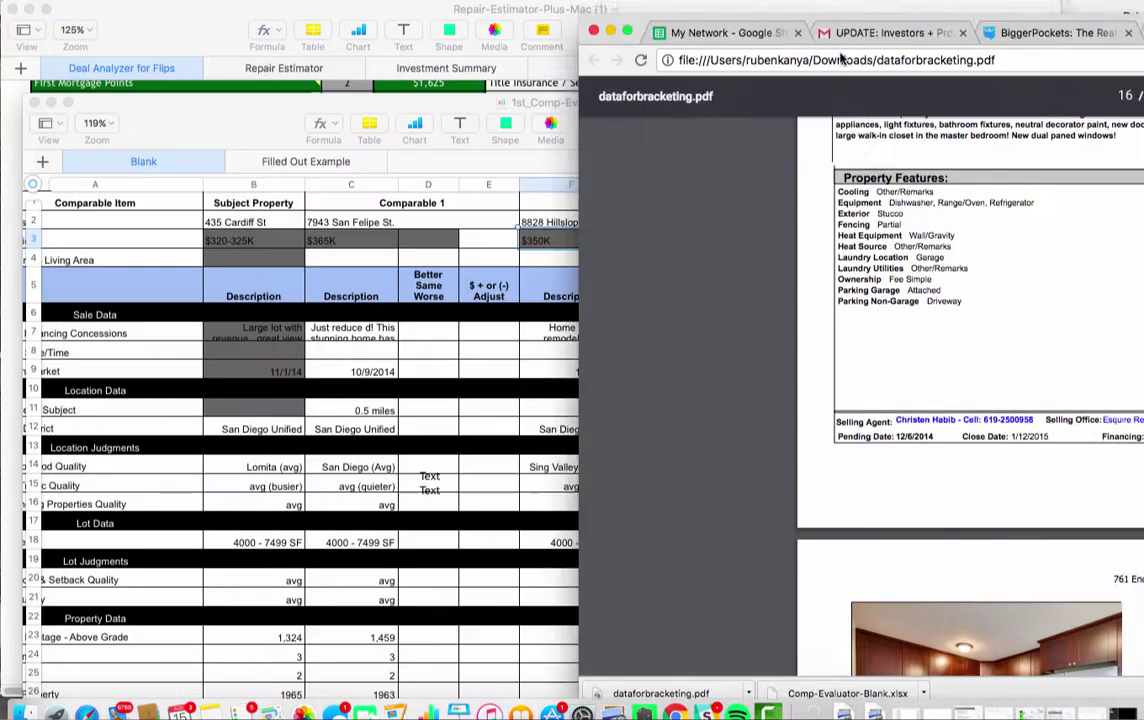
Hide Chrome, select Comparable 3's $320K sale price, go to its sale date, and raise the Numbers window
key("super+h")
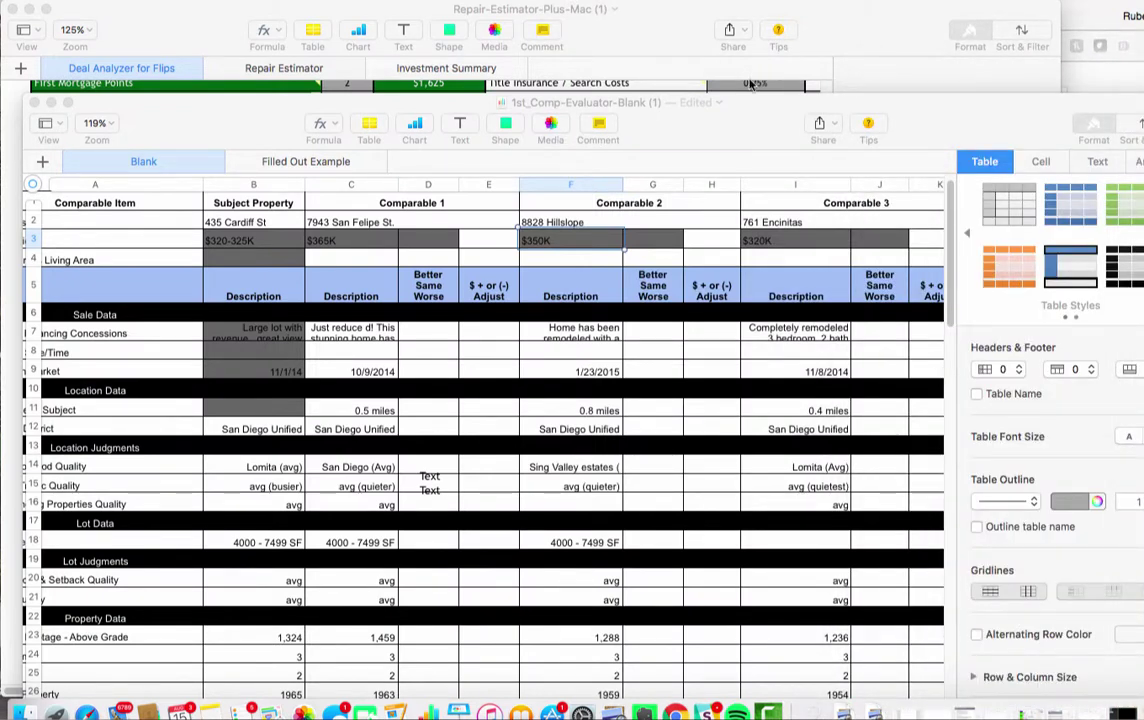
left_click(792, 241)
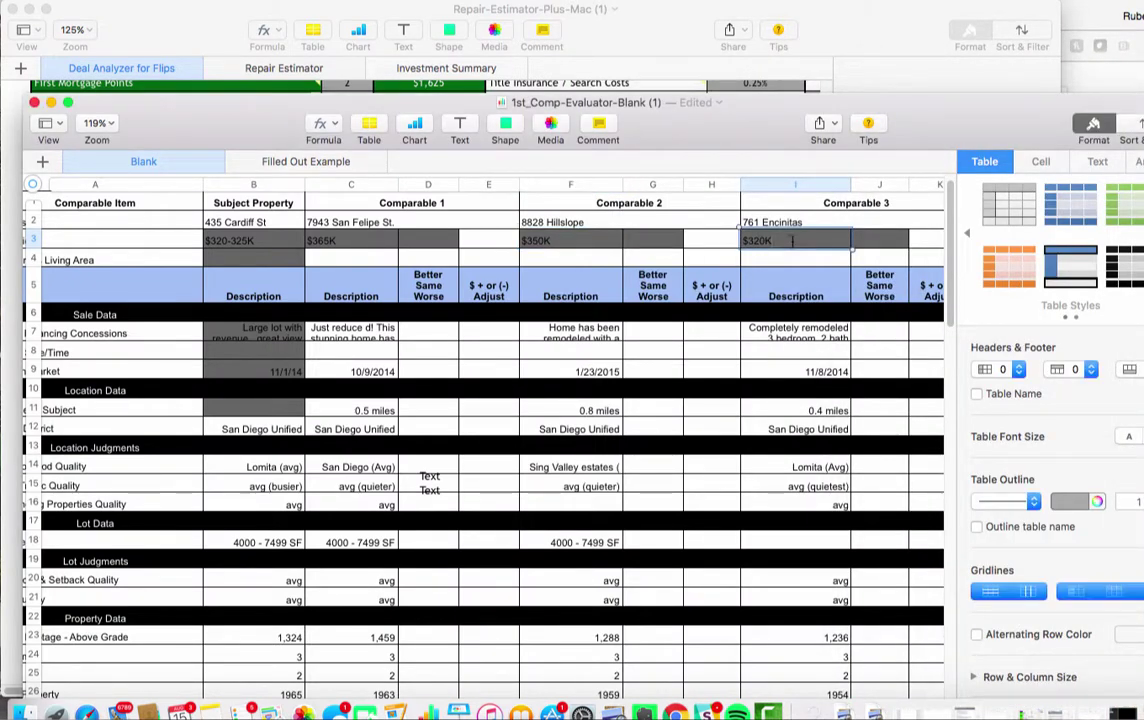
left_click_drag(792, 241, 704, 238)
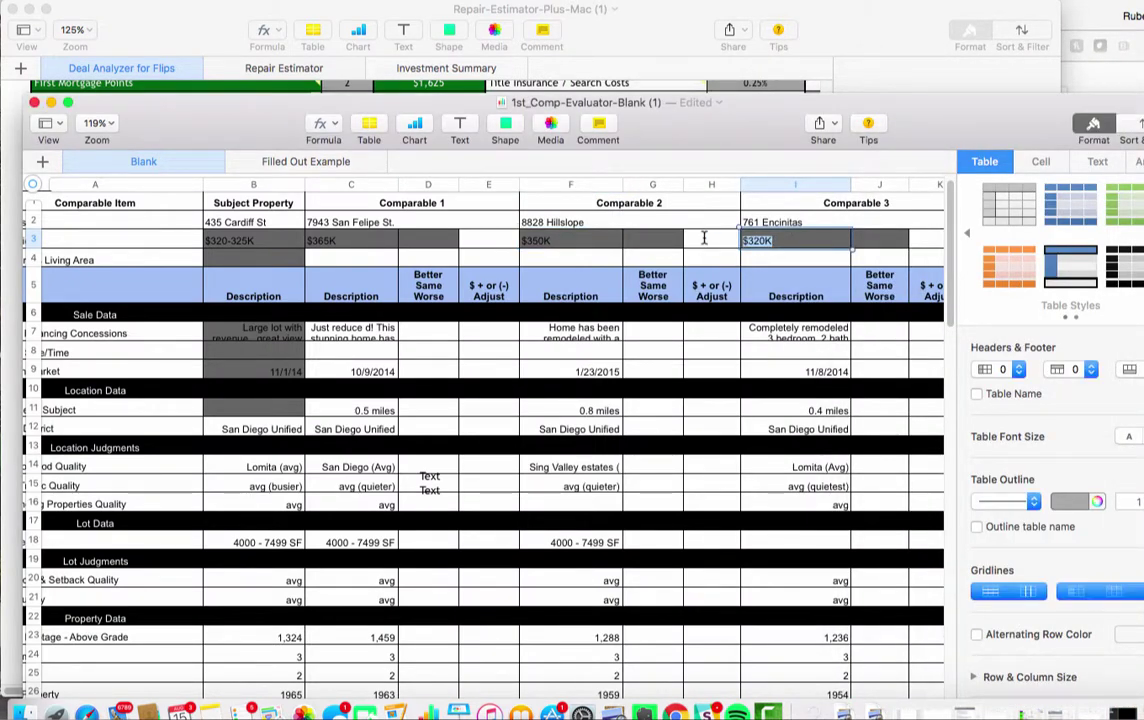
left_click(750, 350)
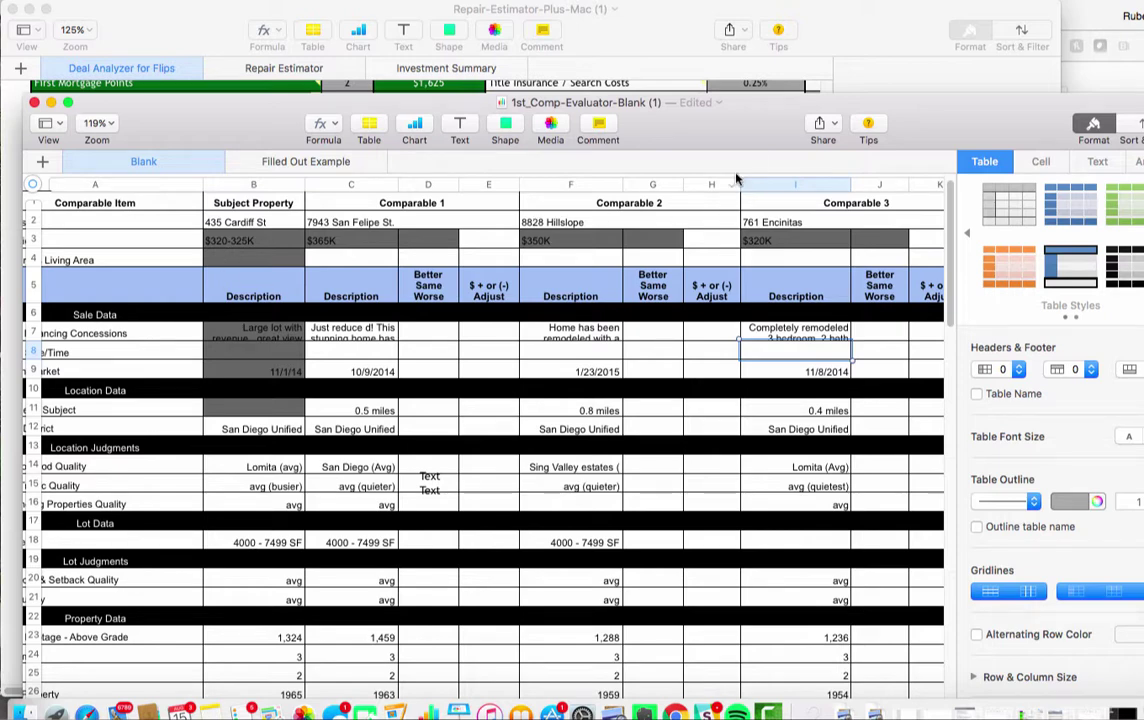
left_click_drag(742, 140, 744, 55)
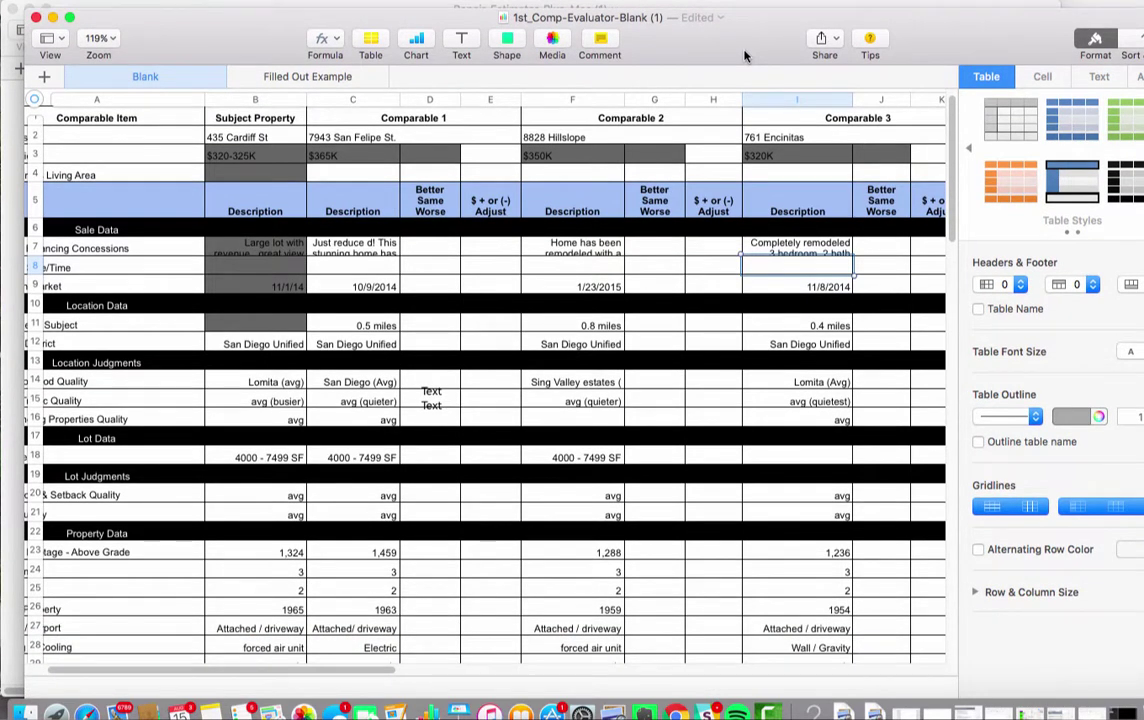